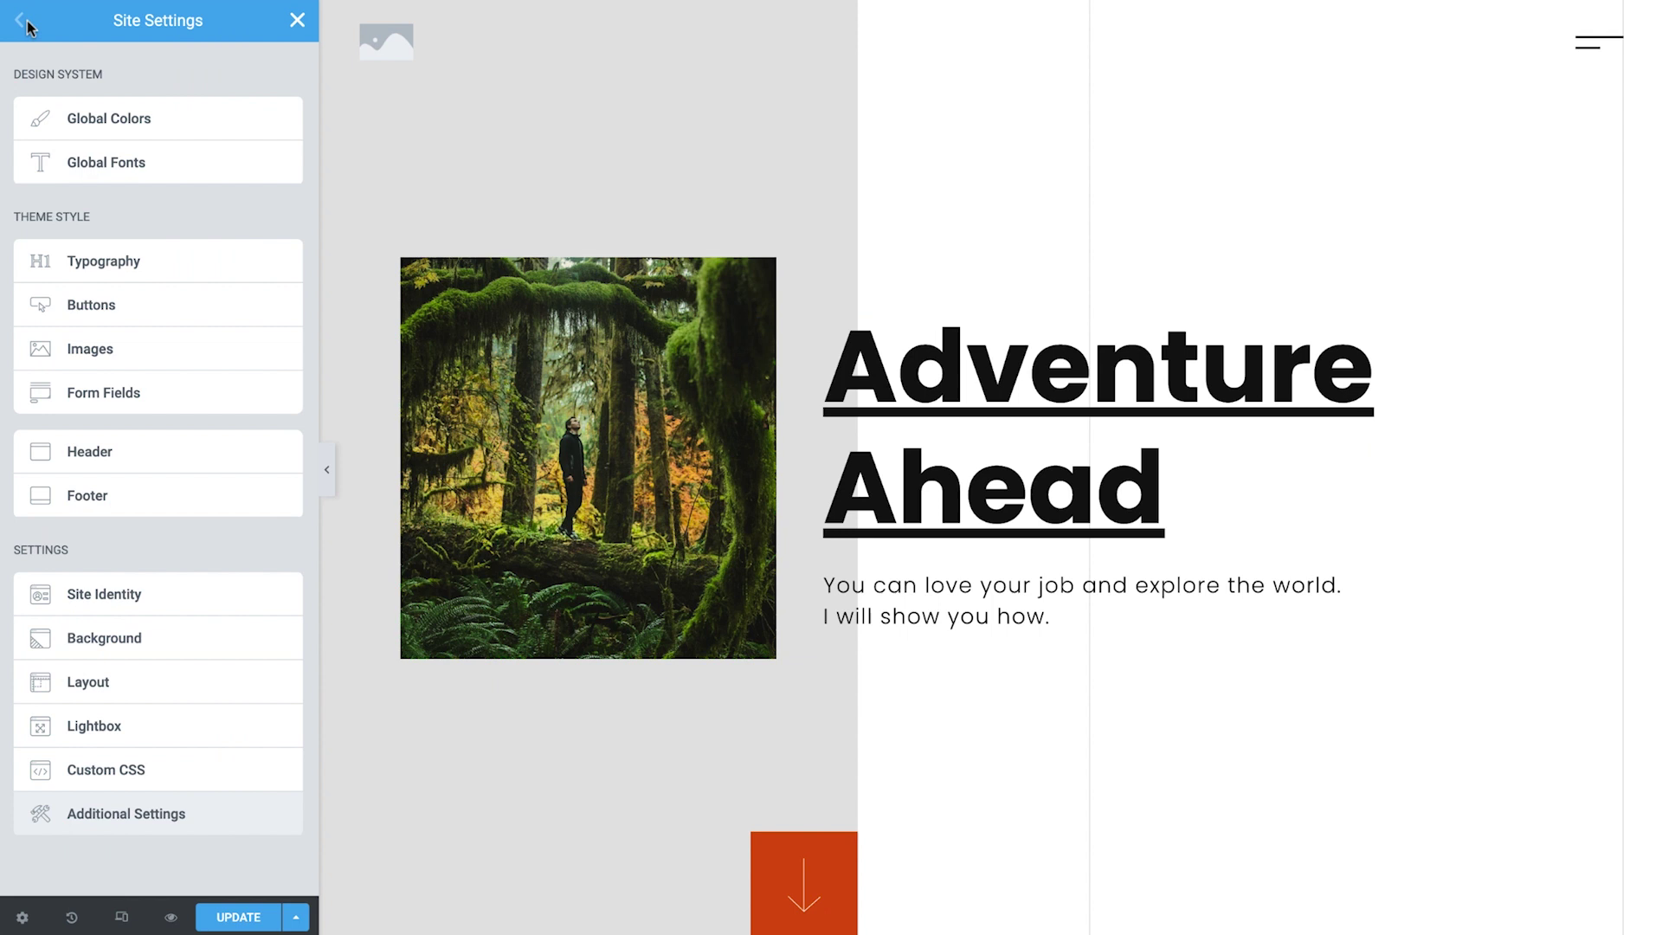
Change the site's Primary global colour to a bright red in Site Settings.
left_click(54, 121)
left_click(282, 126)
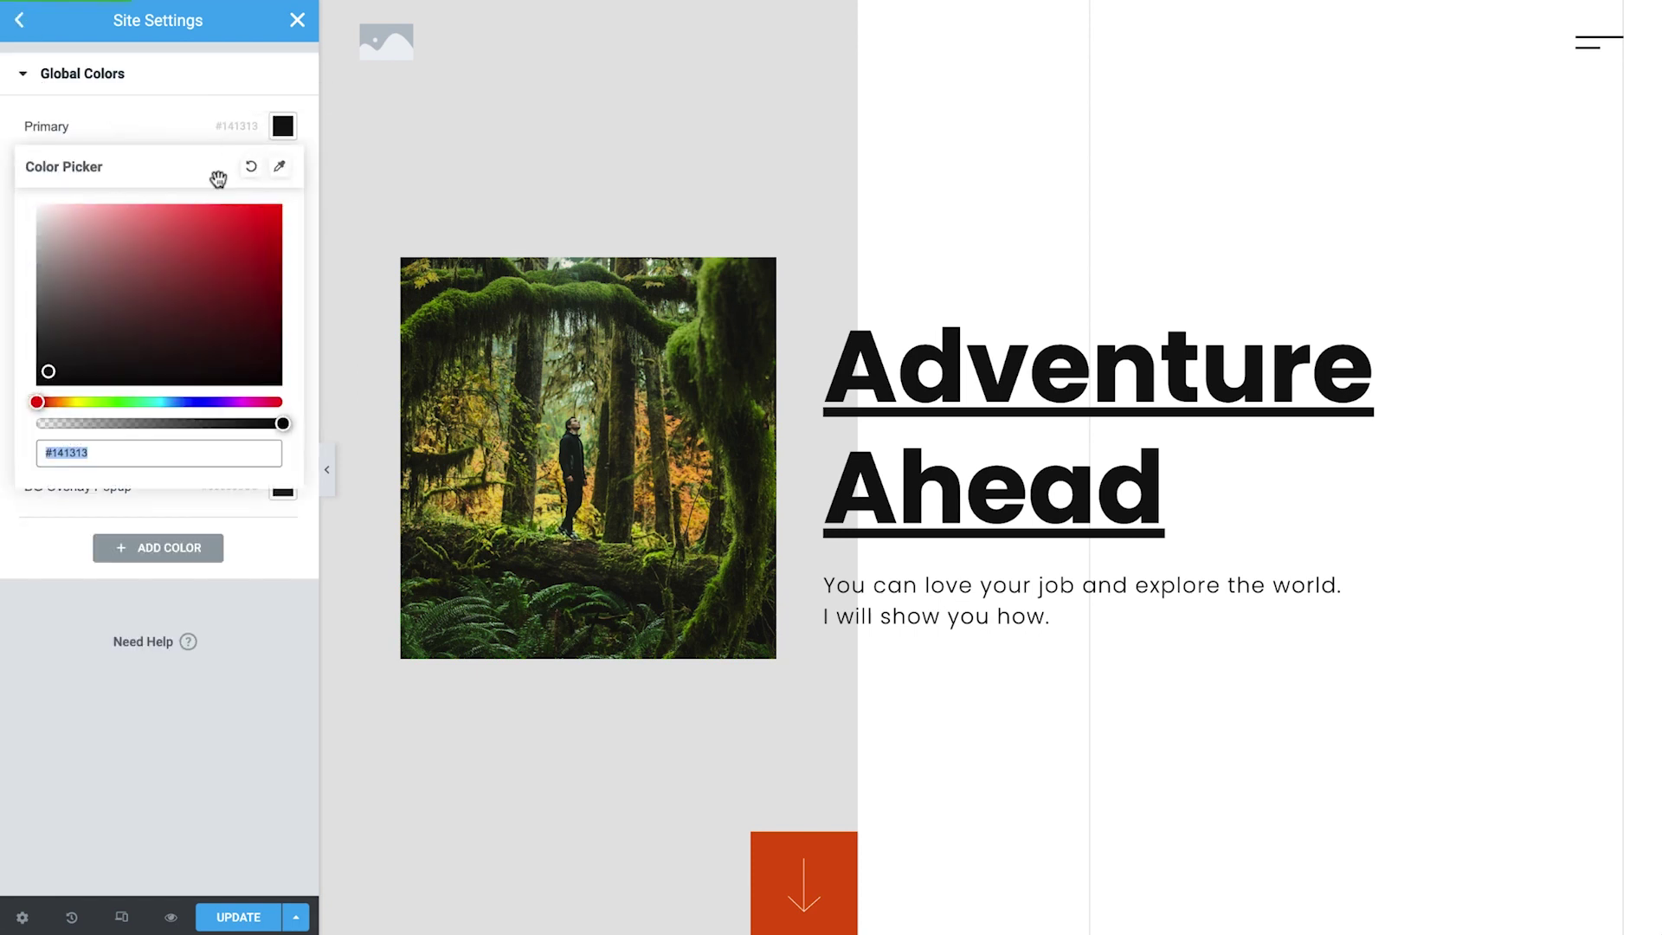
left_click(121, 295)
left_click_drag(121, 295, 307, 443)
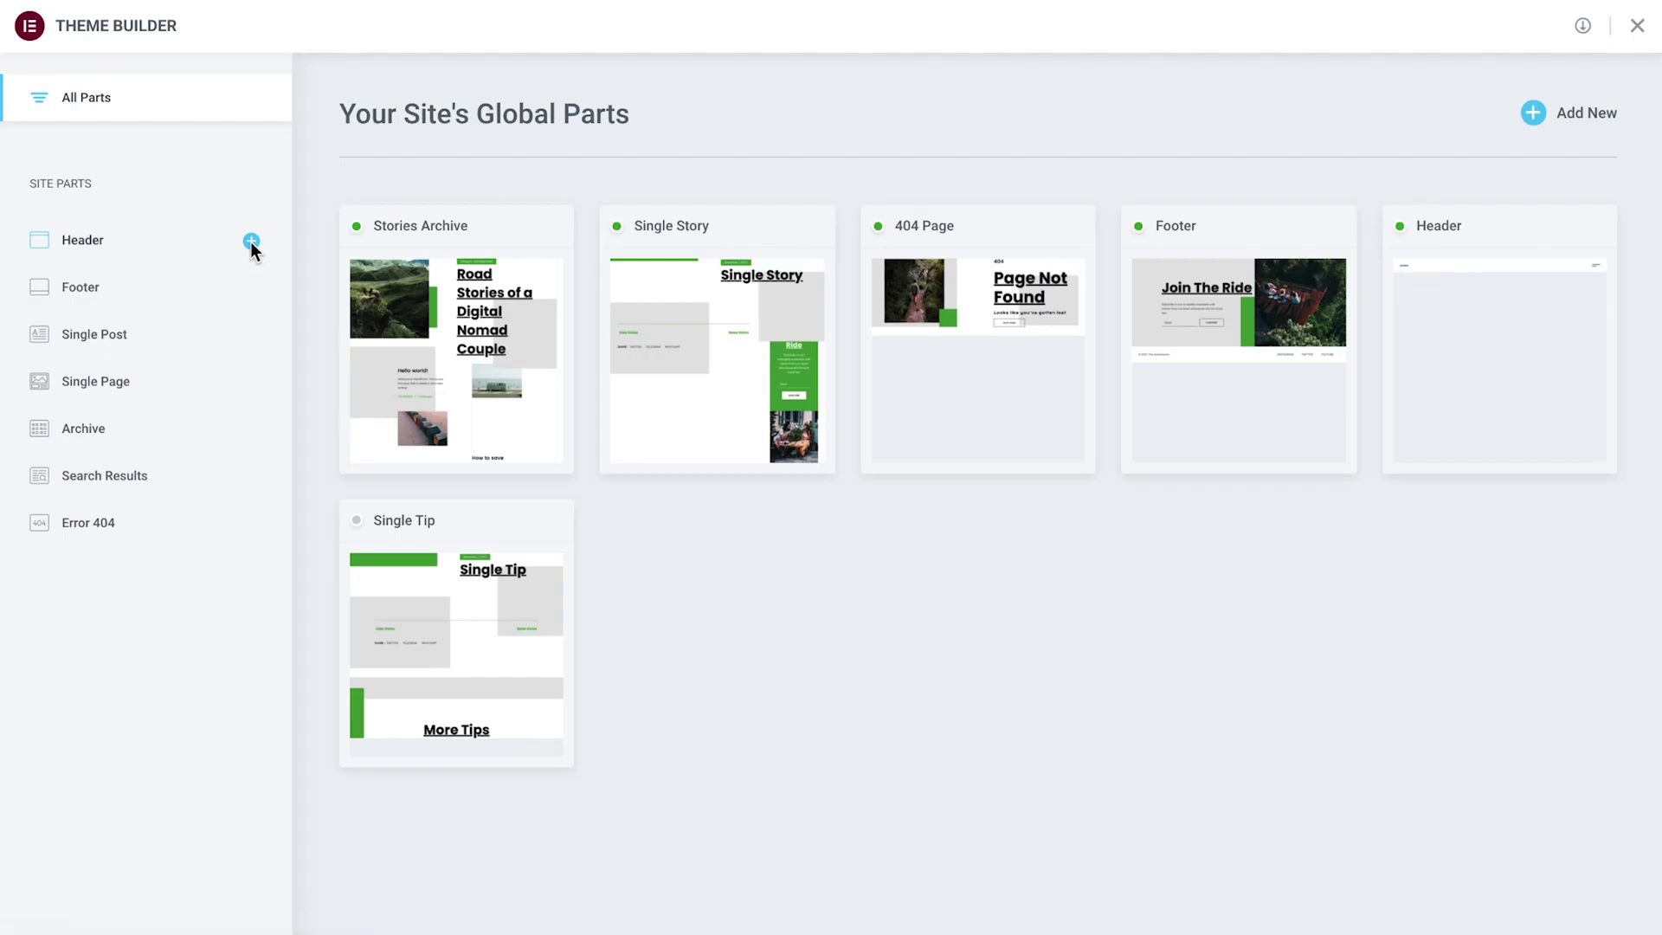
left_click(1537, 121)
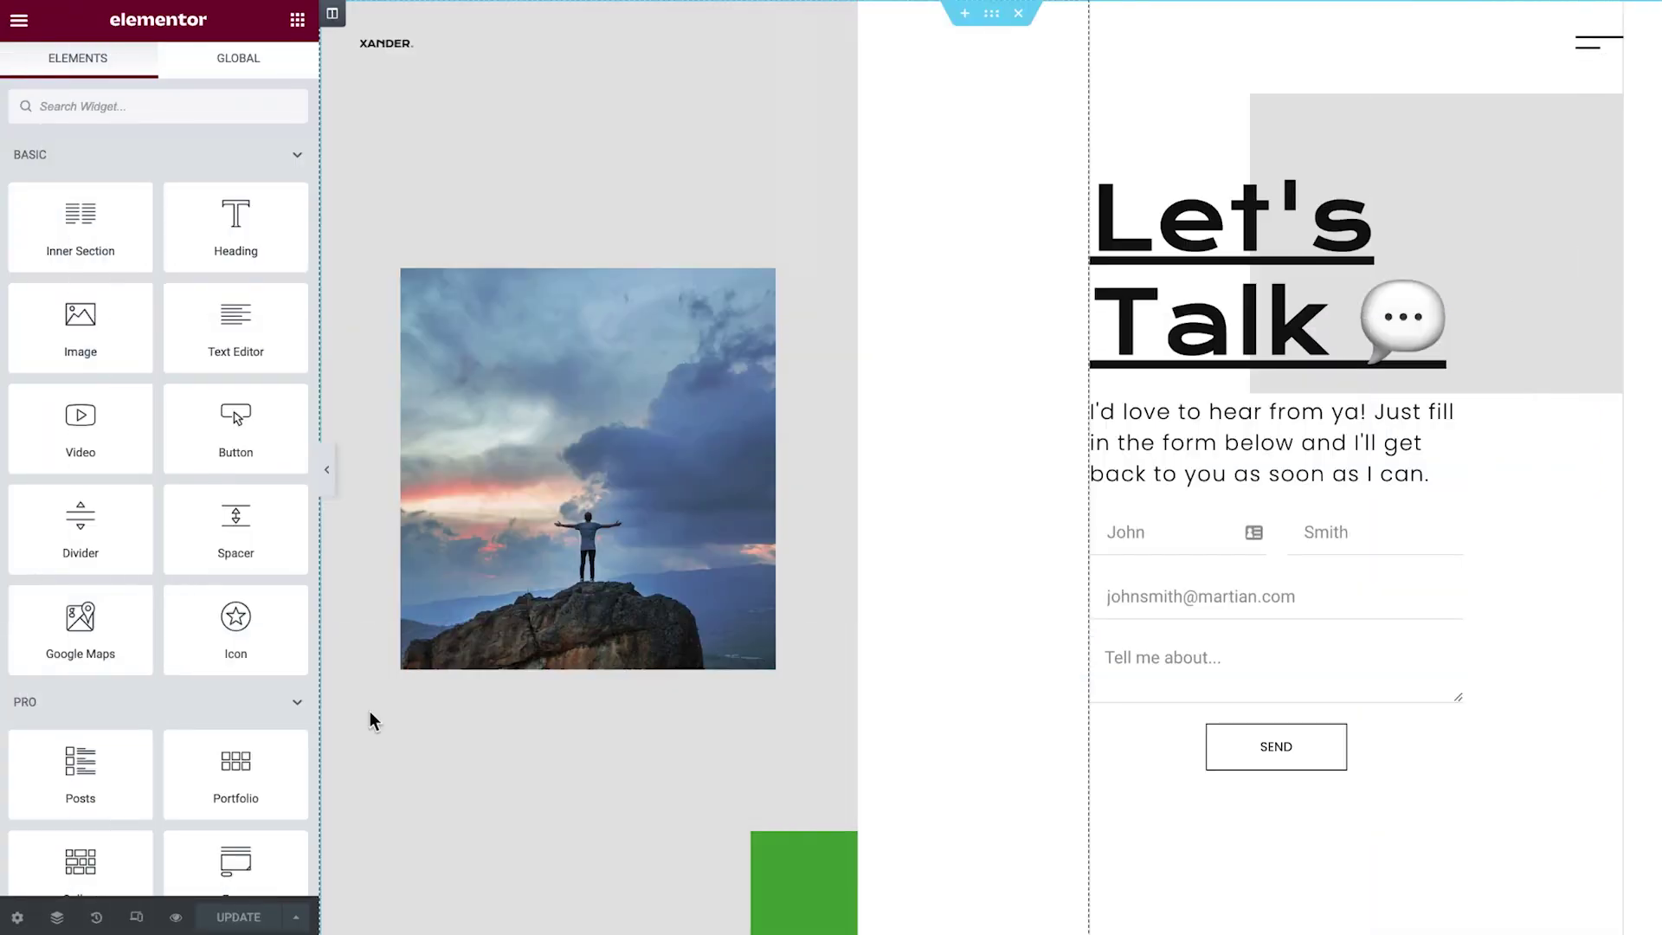
Go to the Theme Builder from the editor's main menu.
left_click(21, 21)
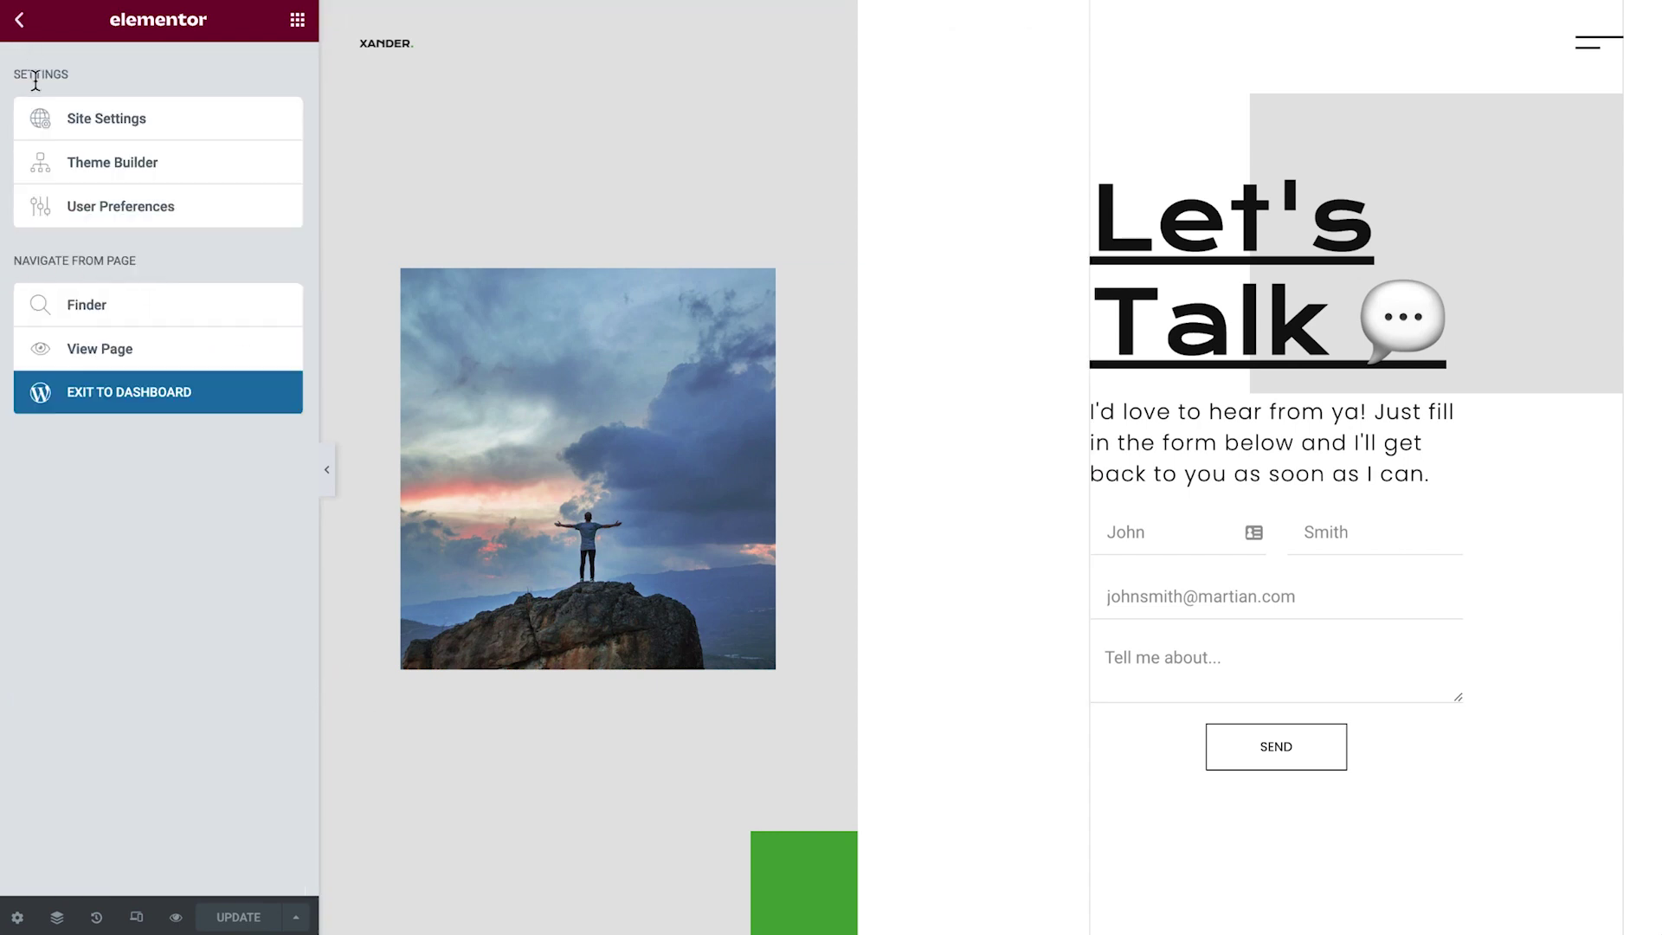
left_click(53, 169)
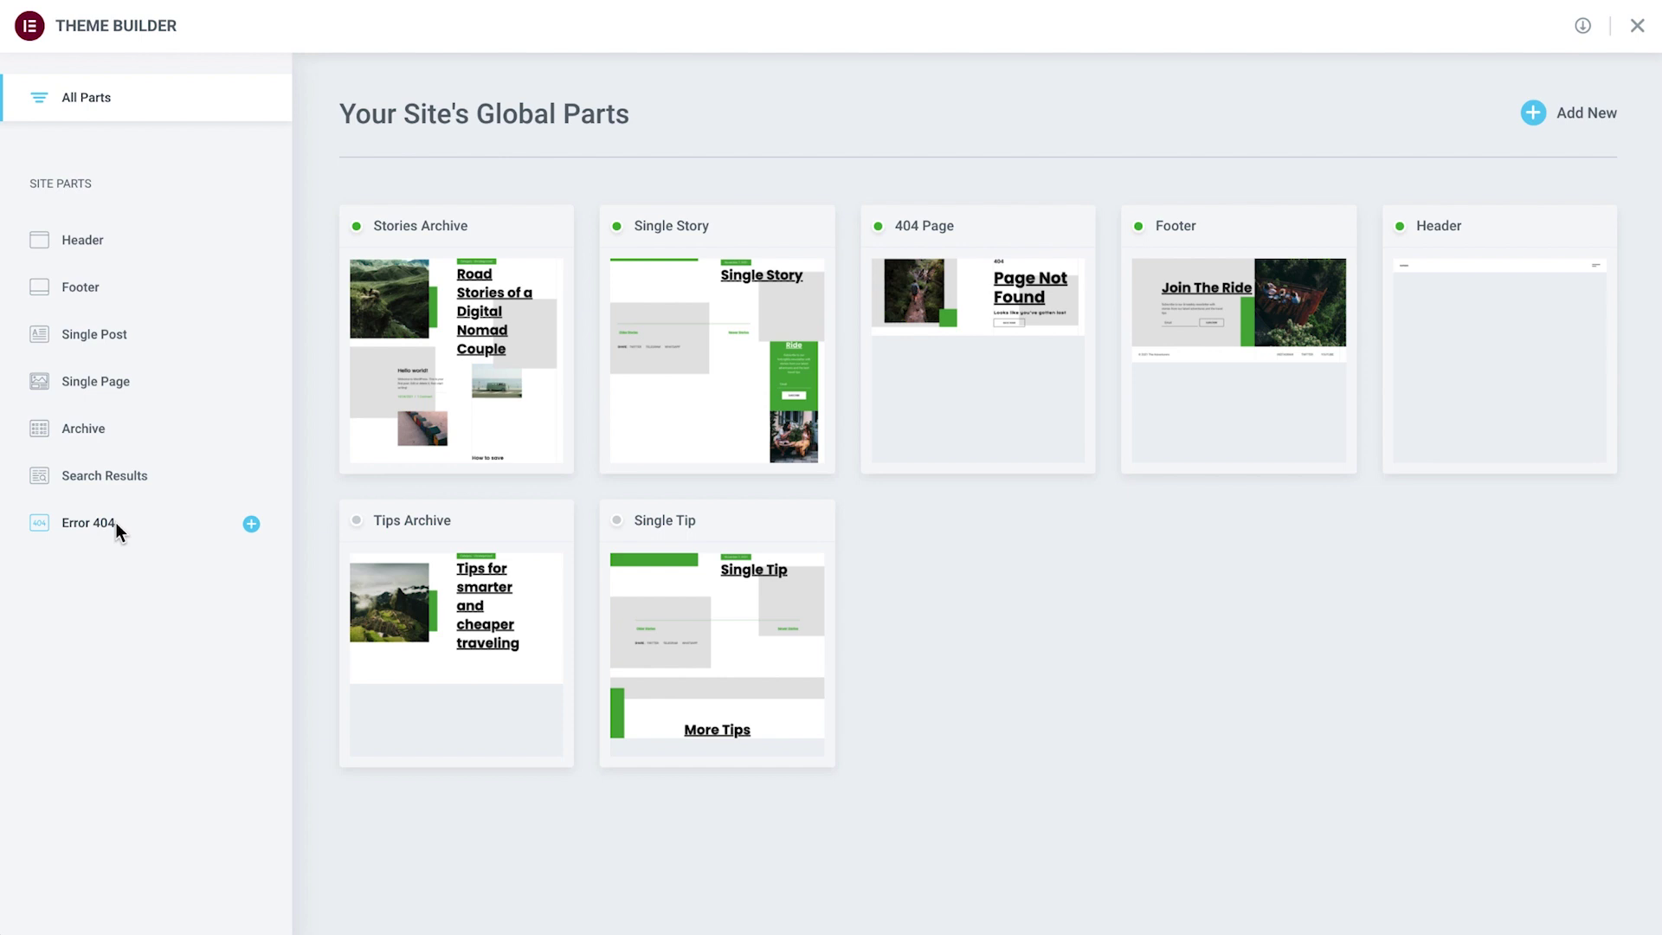
Filter to Archive templates and move the draft Tips Archive to trash.
left_click(44, 429)
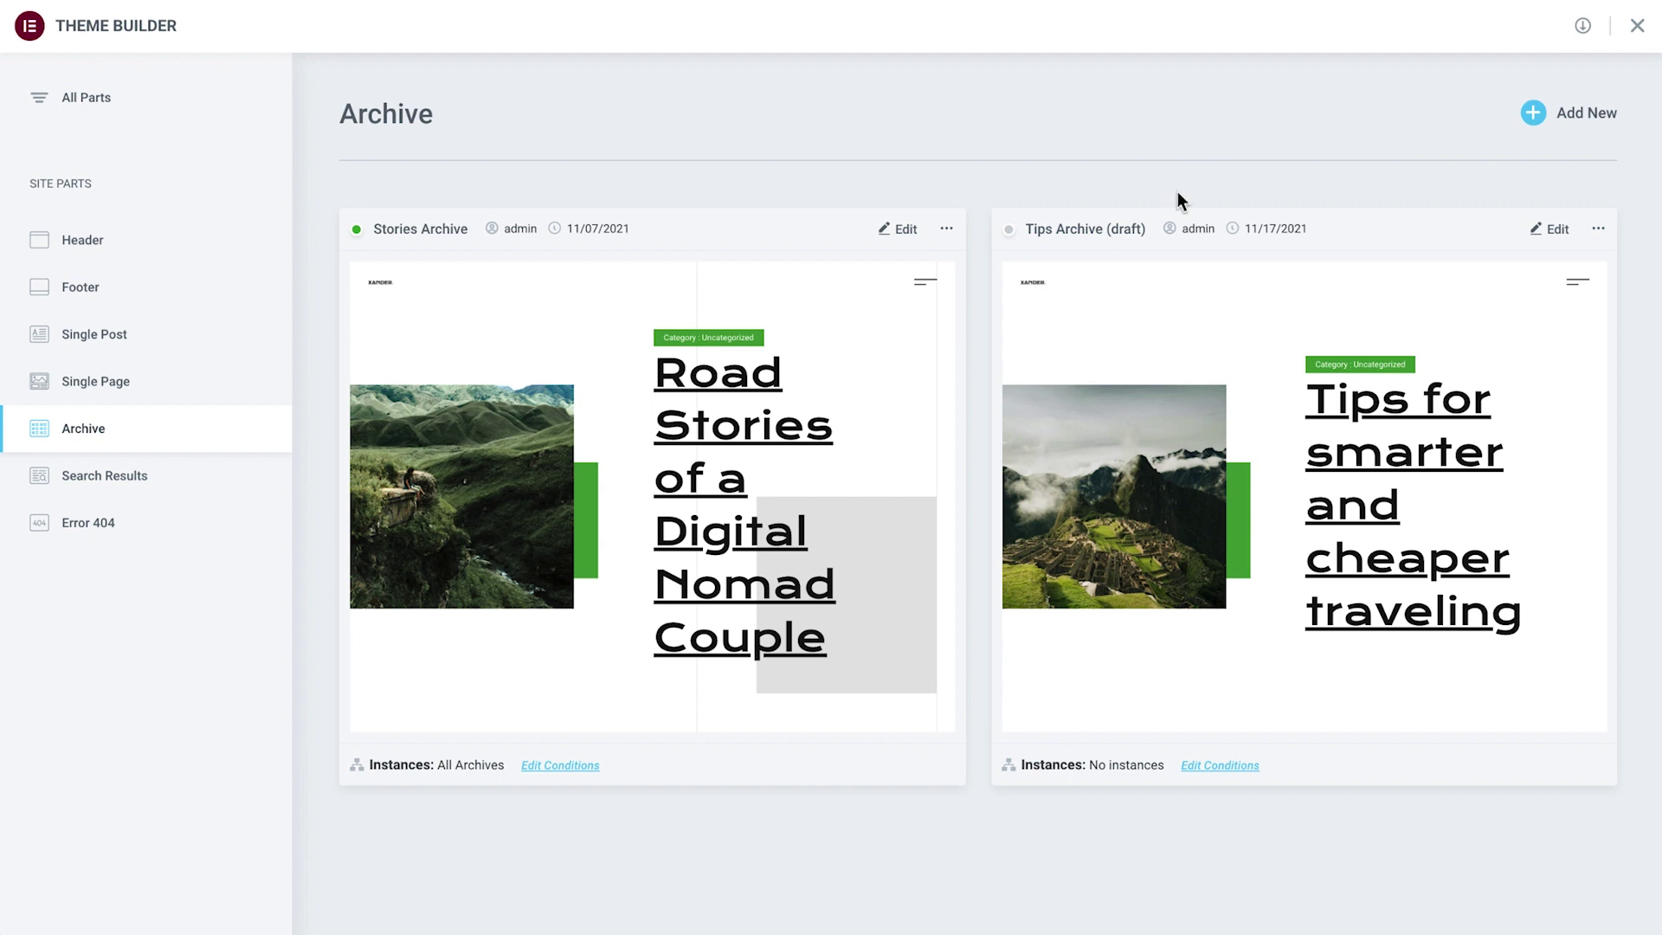
left_click(1596, 227)
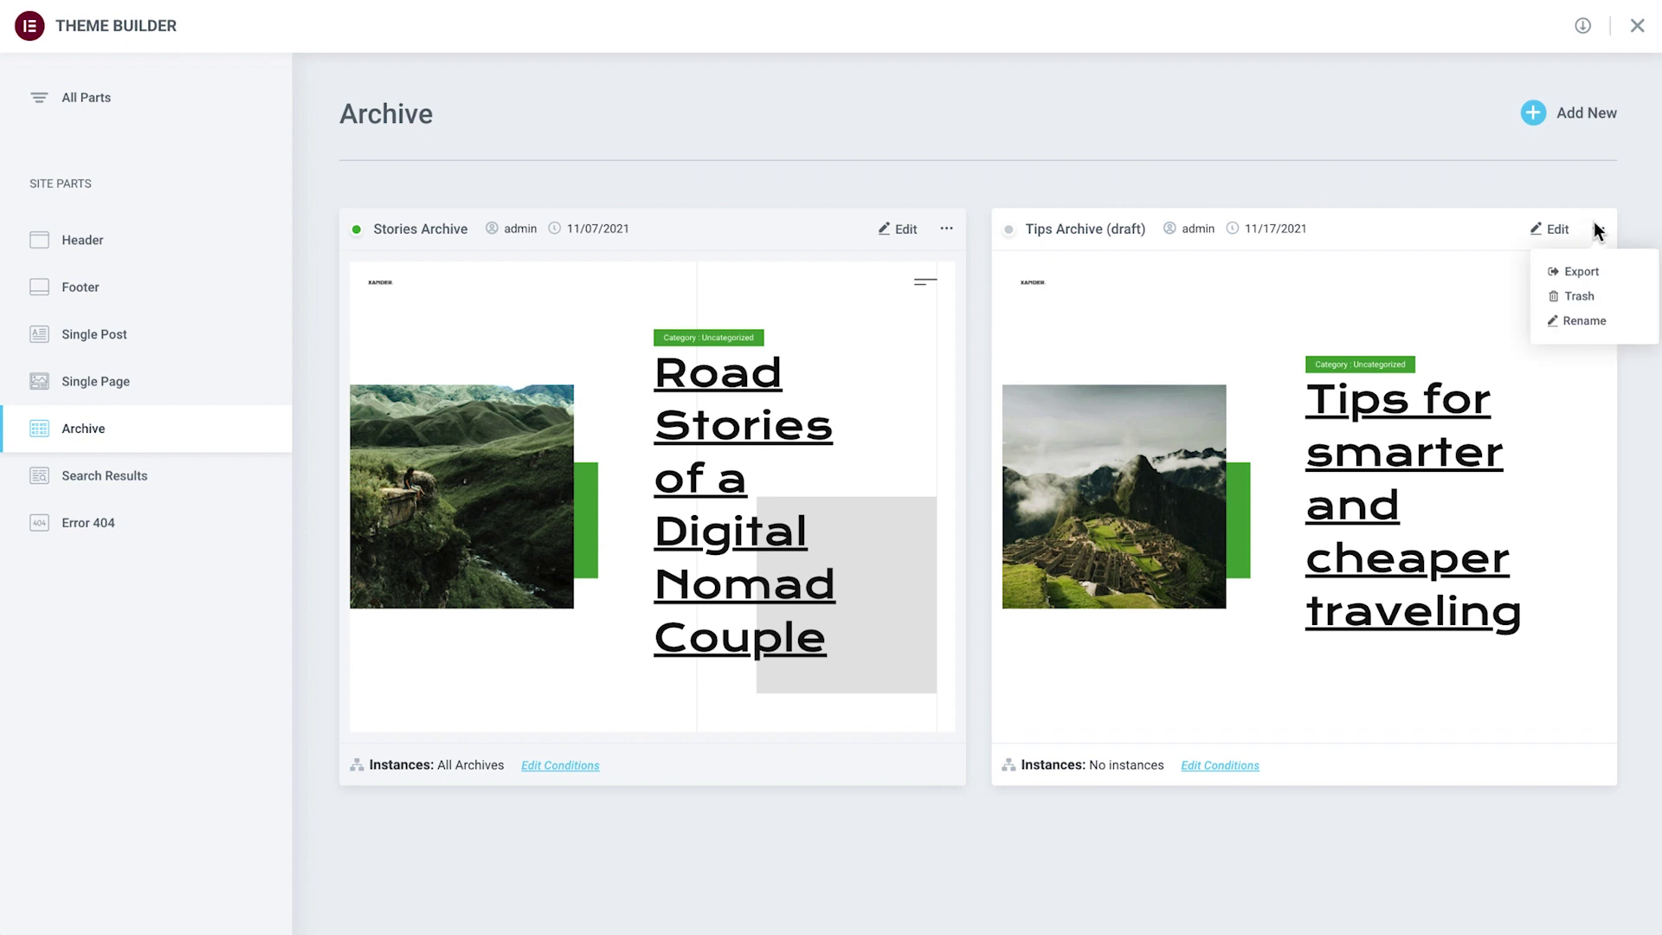
left_click(1578, 297)
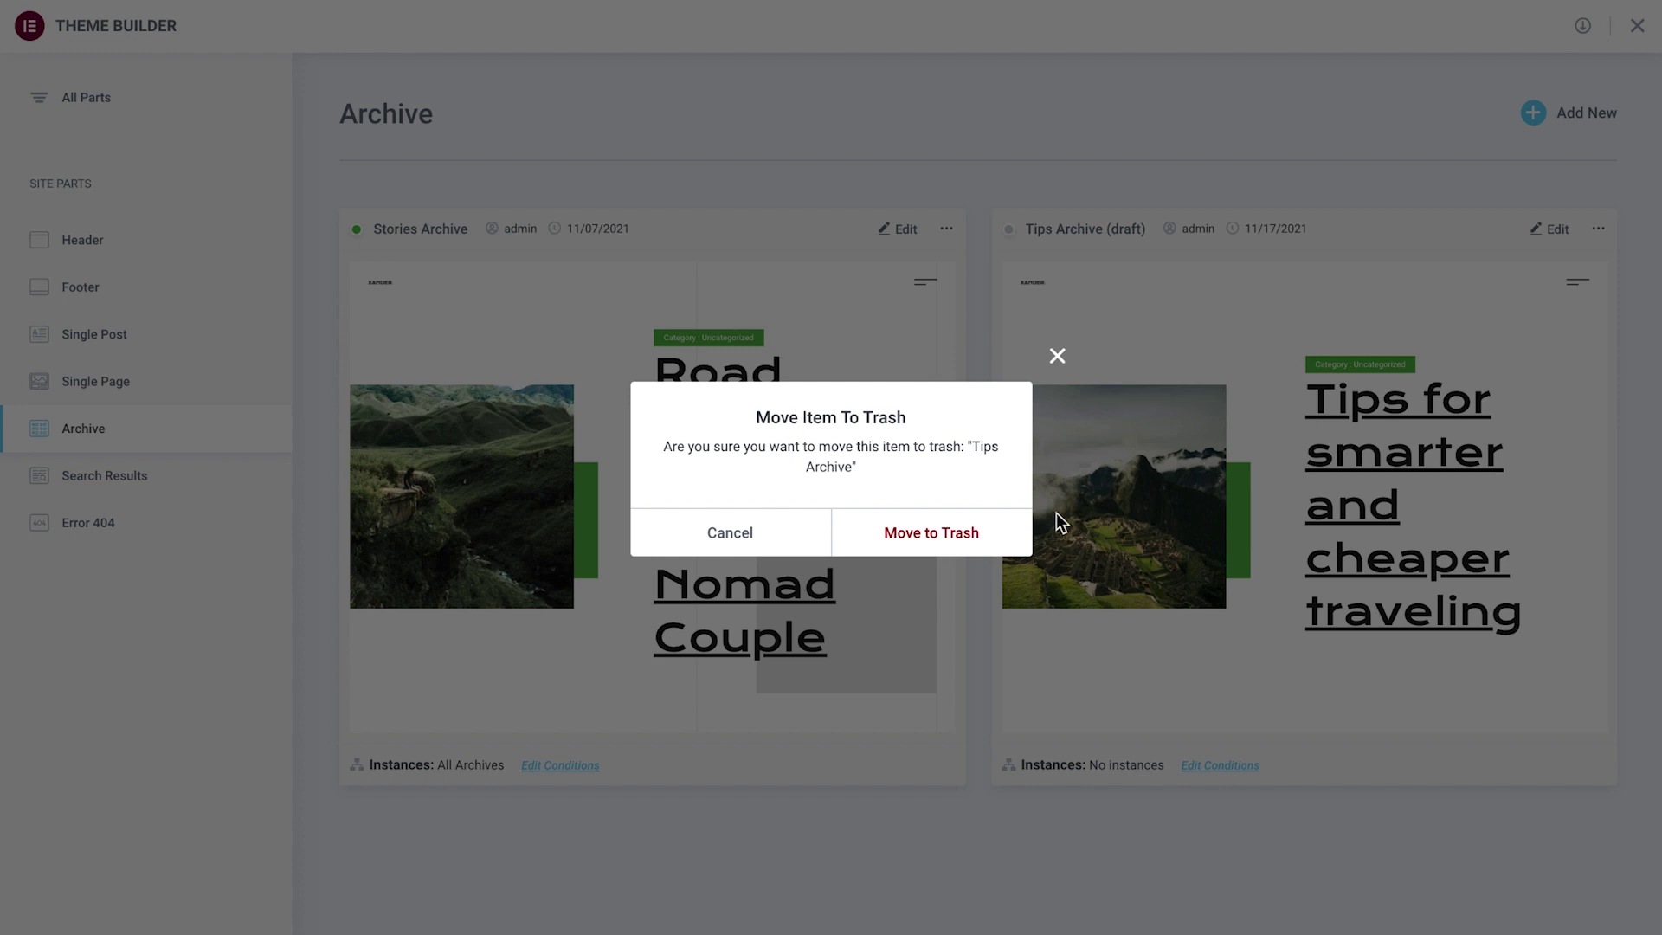
left_click(952, 547)
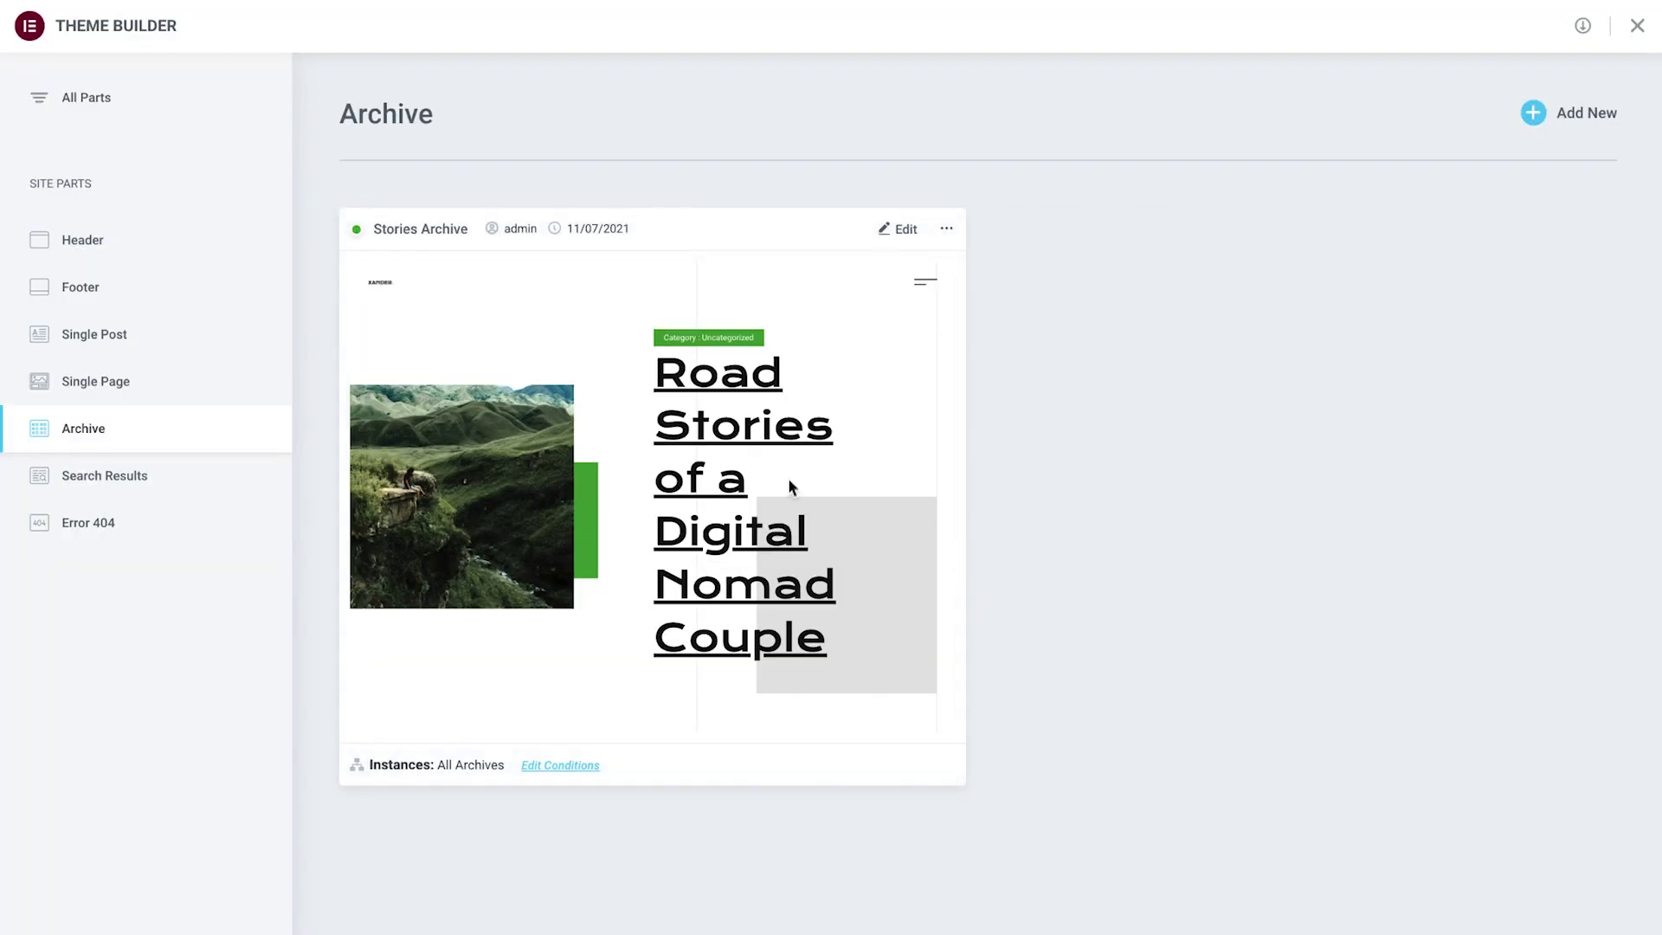
Browse the Add New site part types and read the Single Post explanation, then go back.
left_click(101, 245)
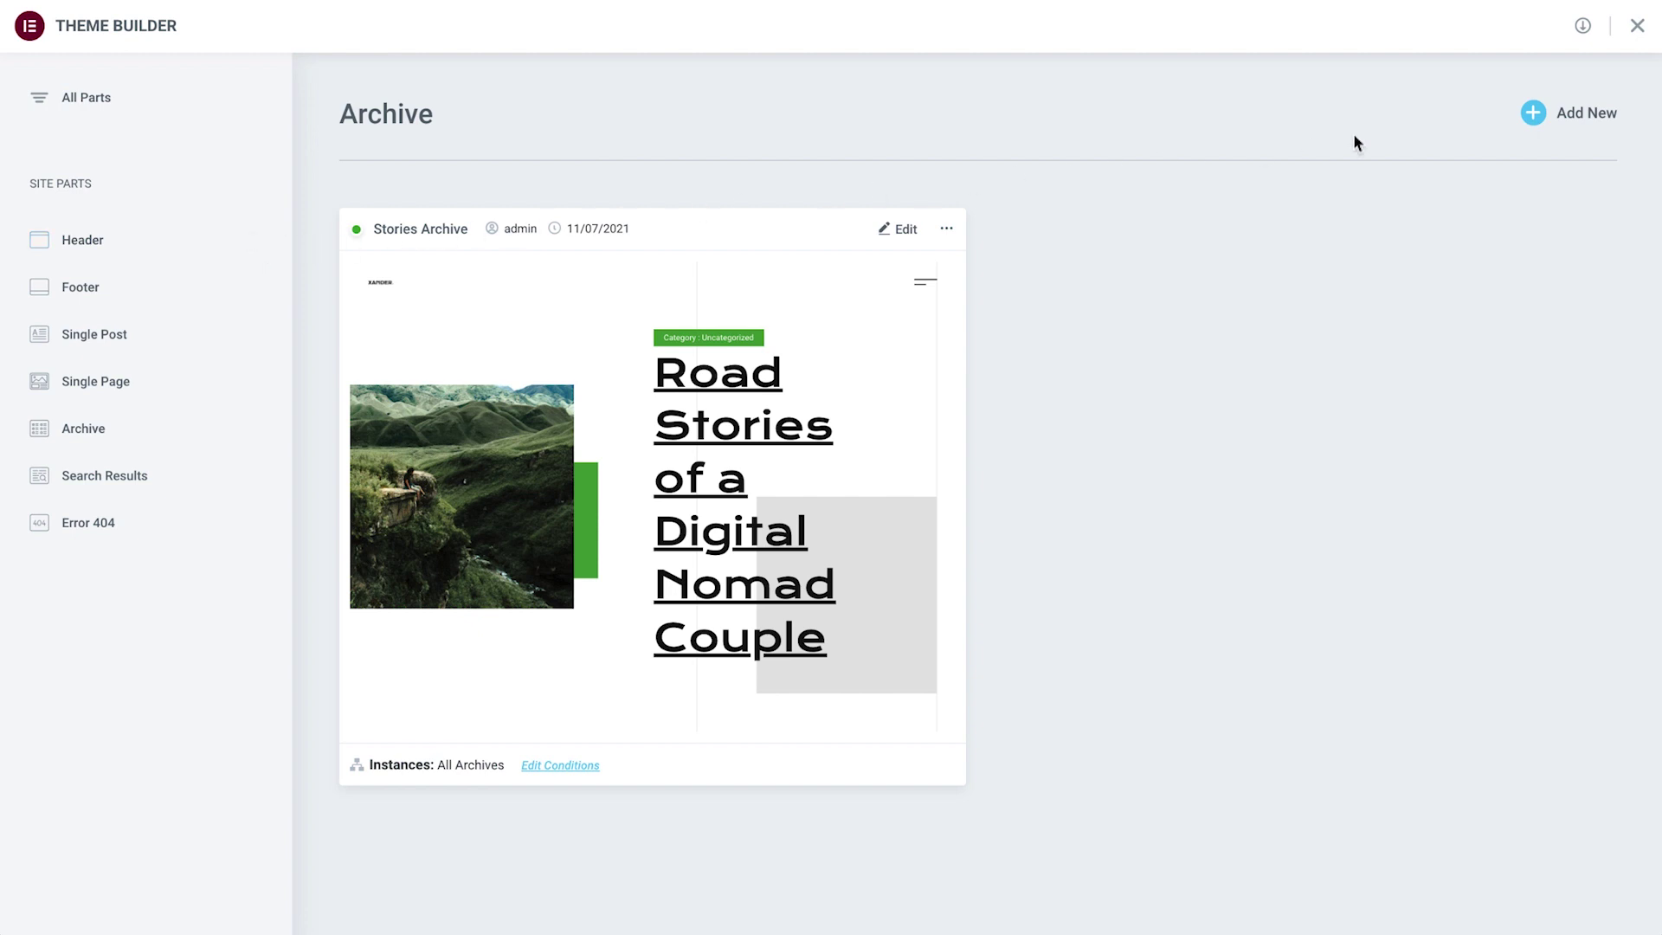
left_click(1537, 120)
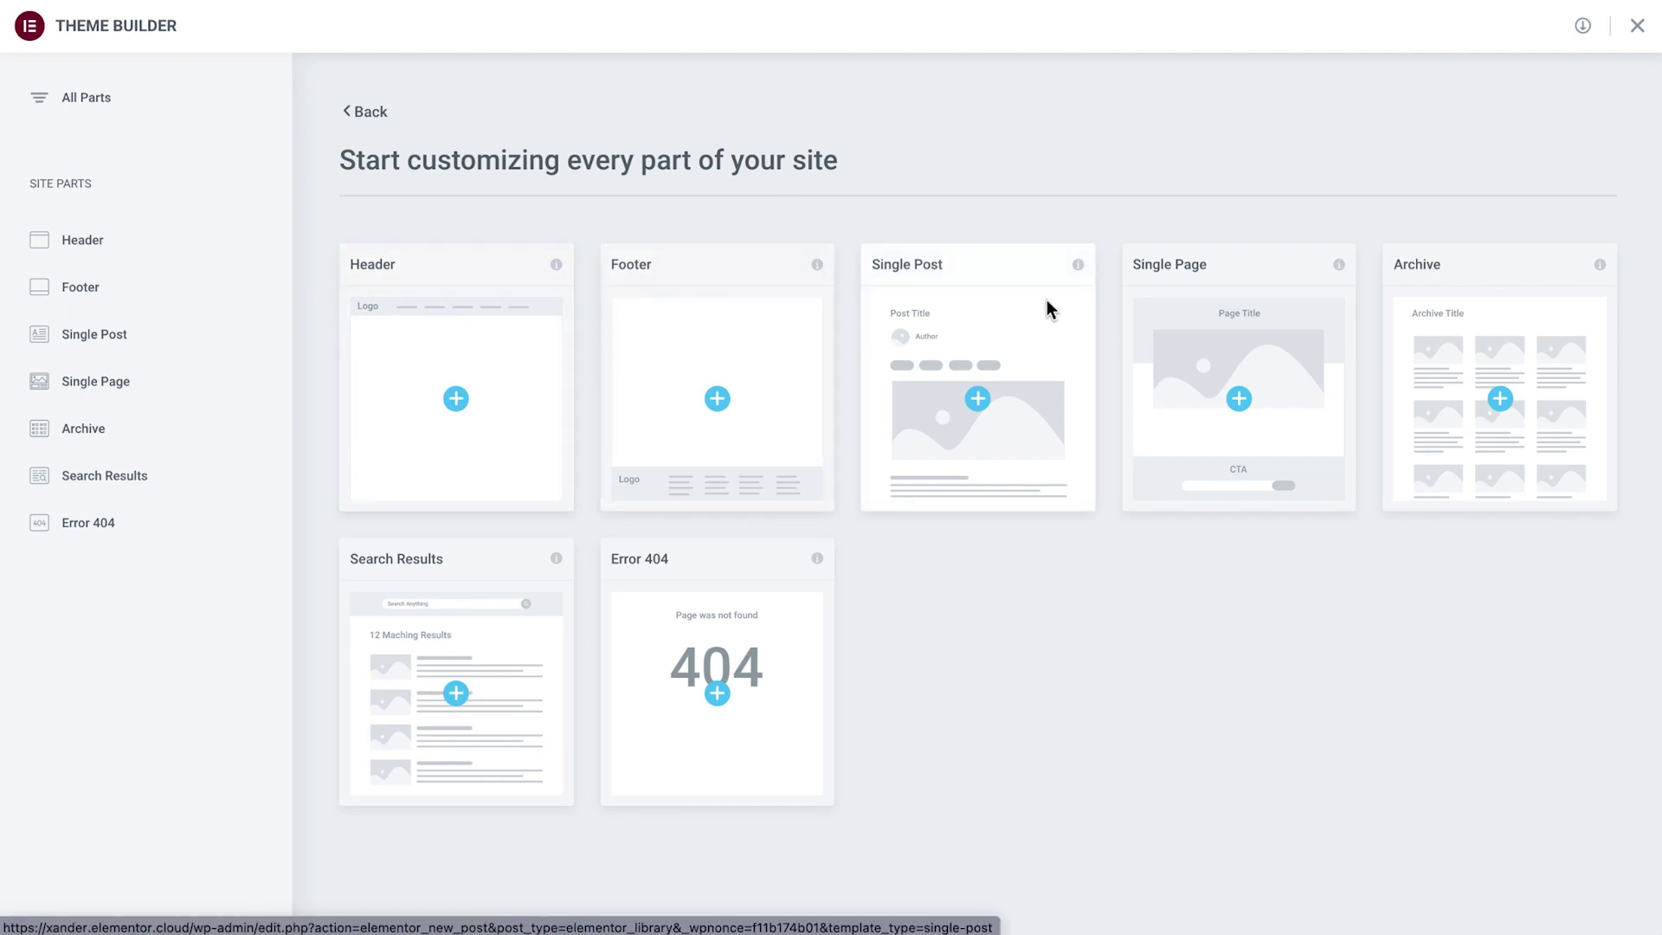
left_click(1077, 264)
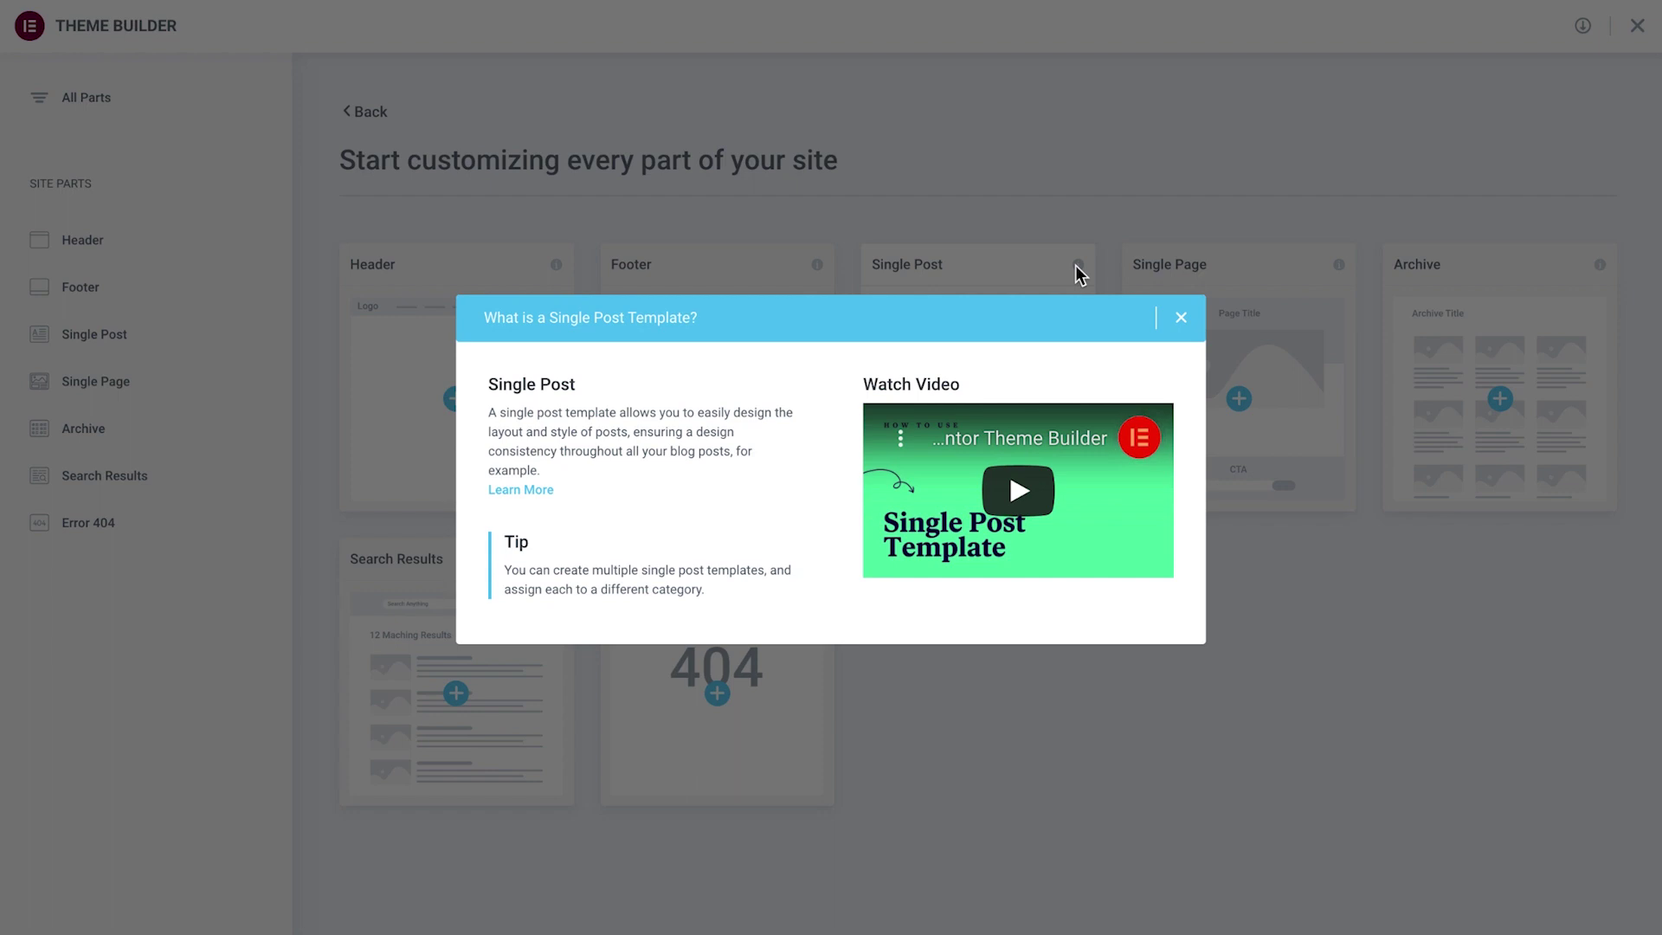
left_click(1181, 316)
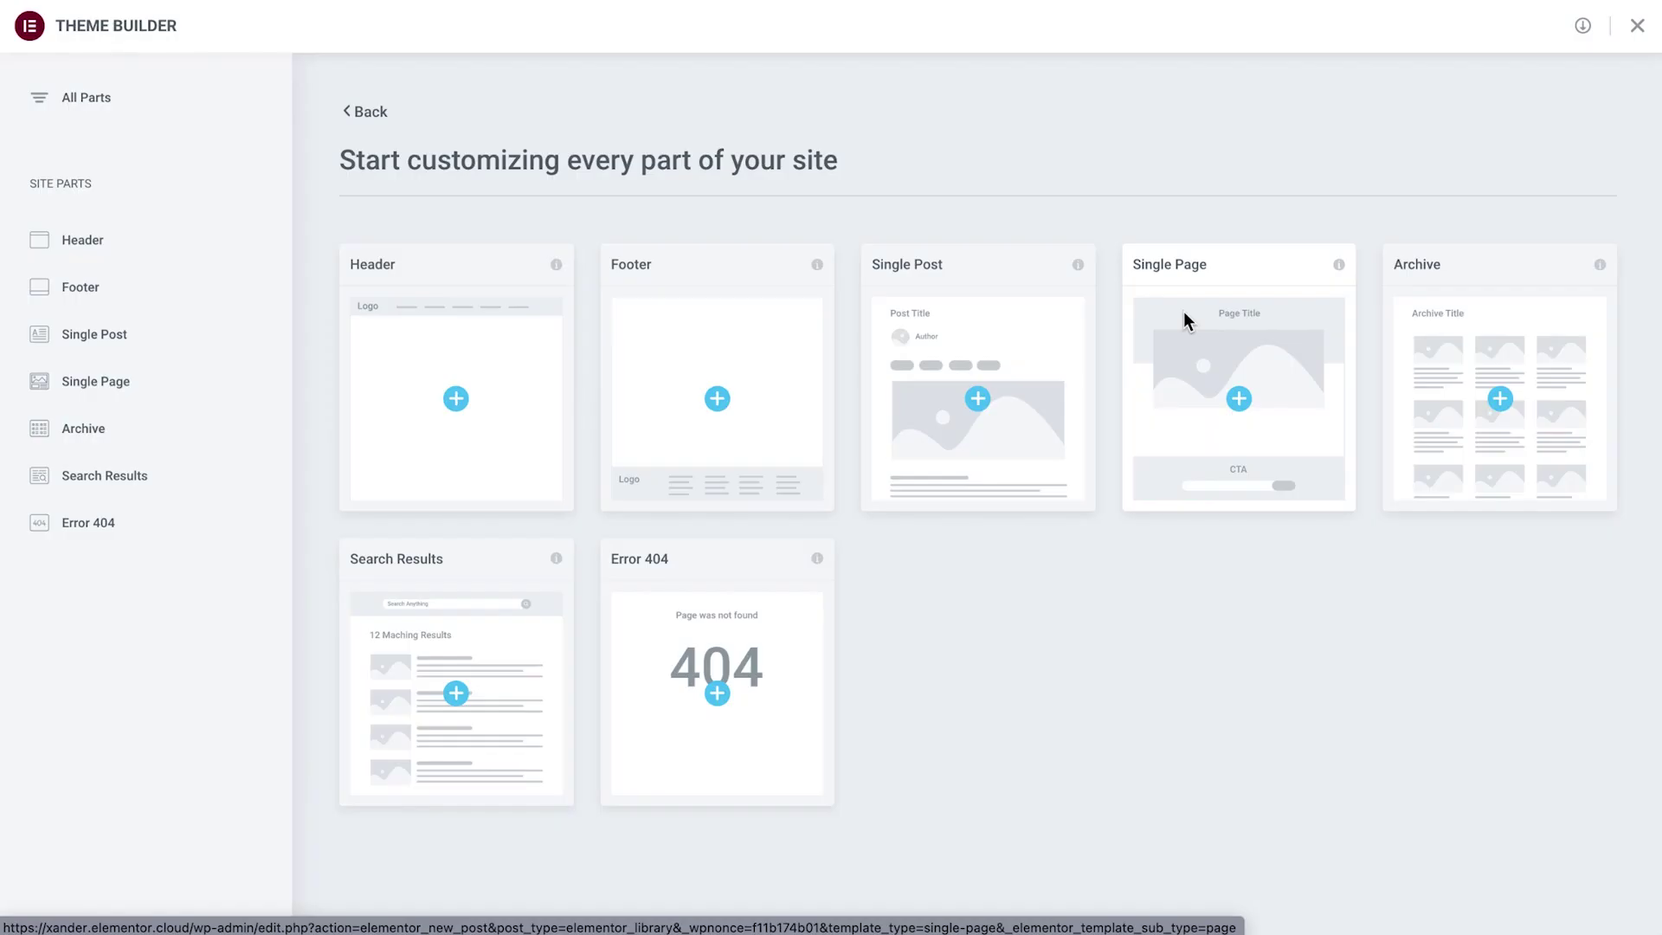
left_click(364, 111)
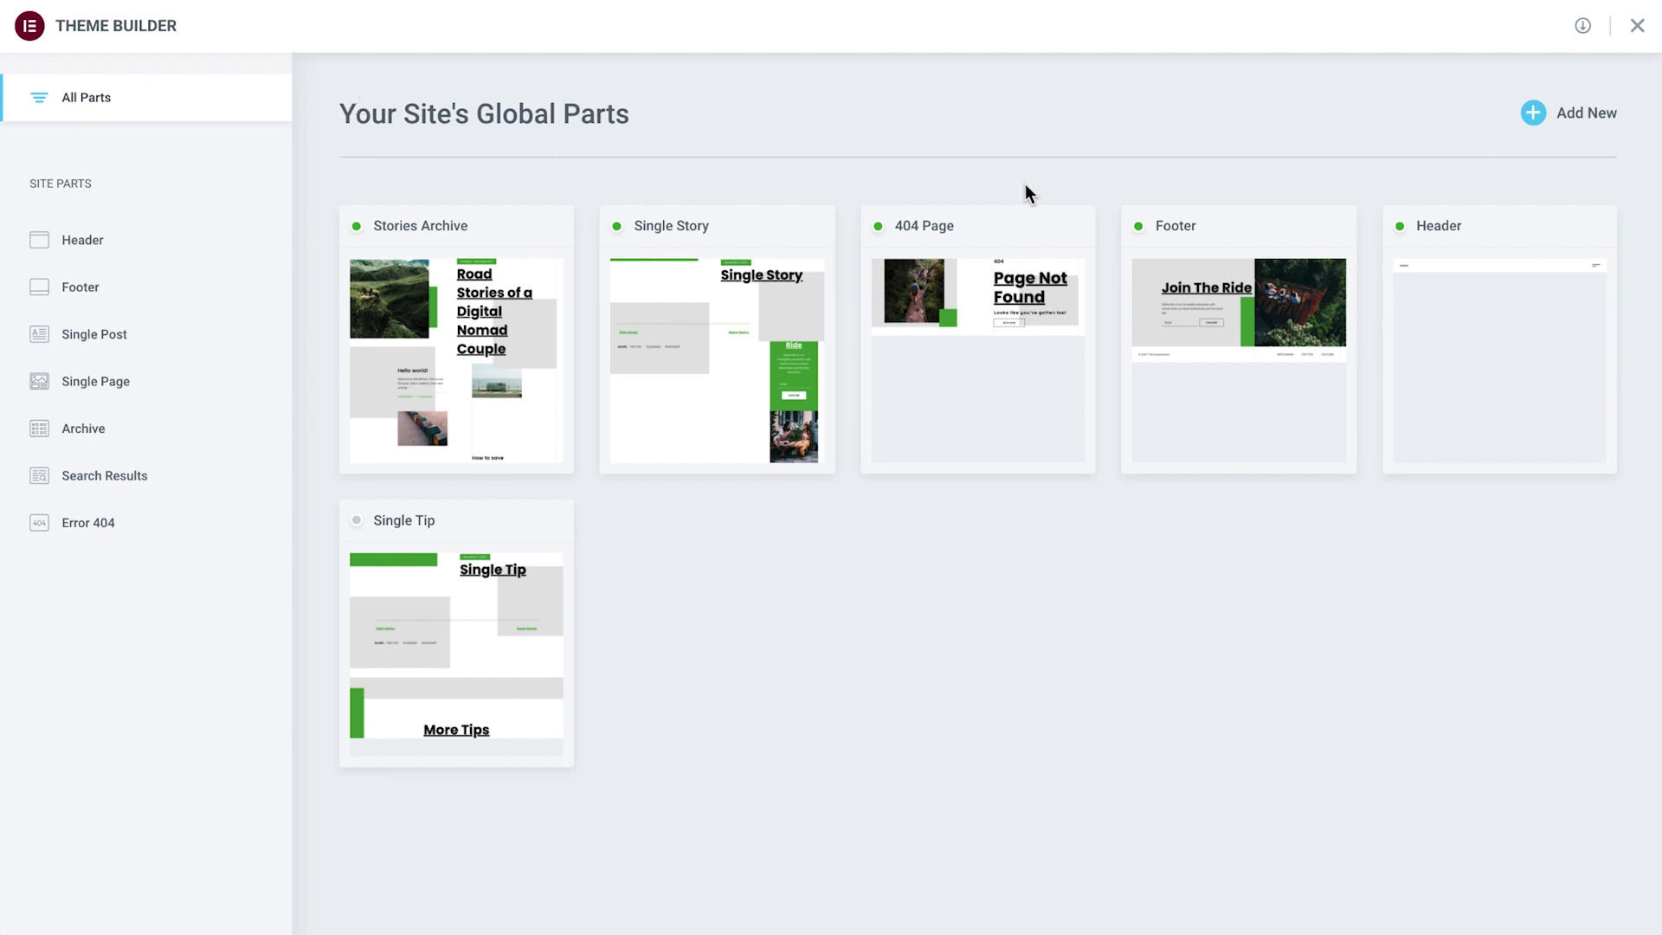
Open the Header template and set the Site Logo's style width to 180 px.
left_click(1491, 260)
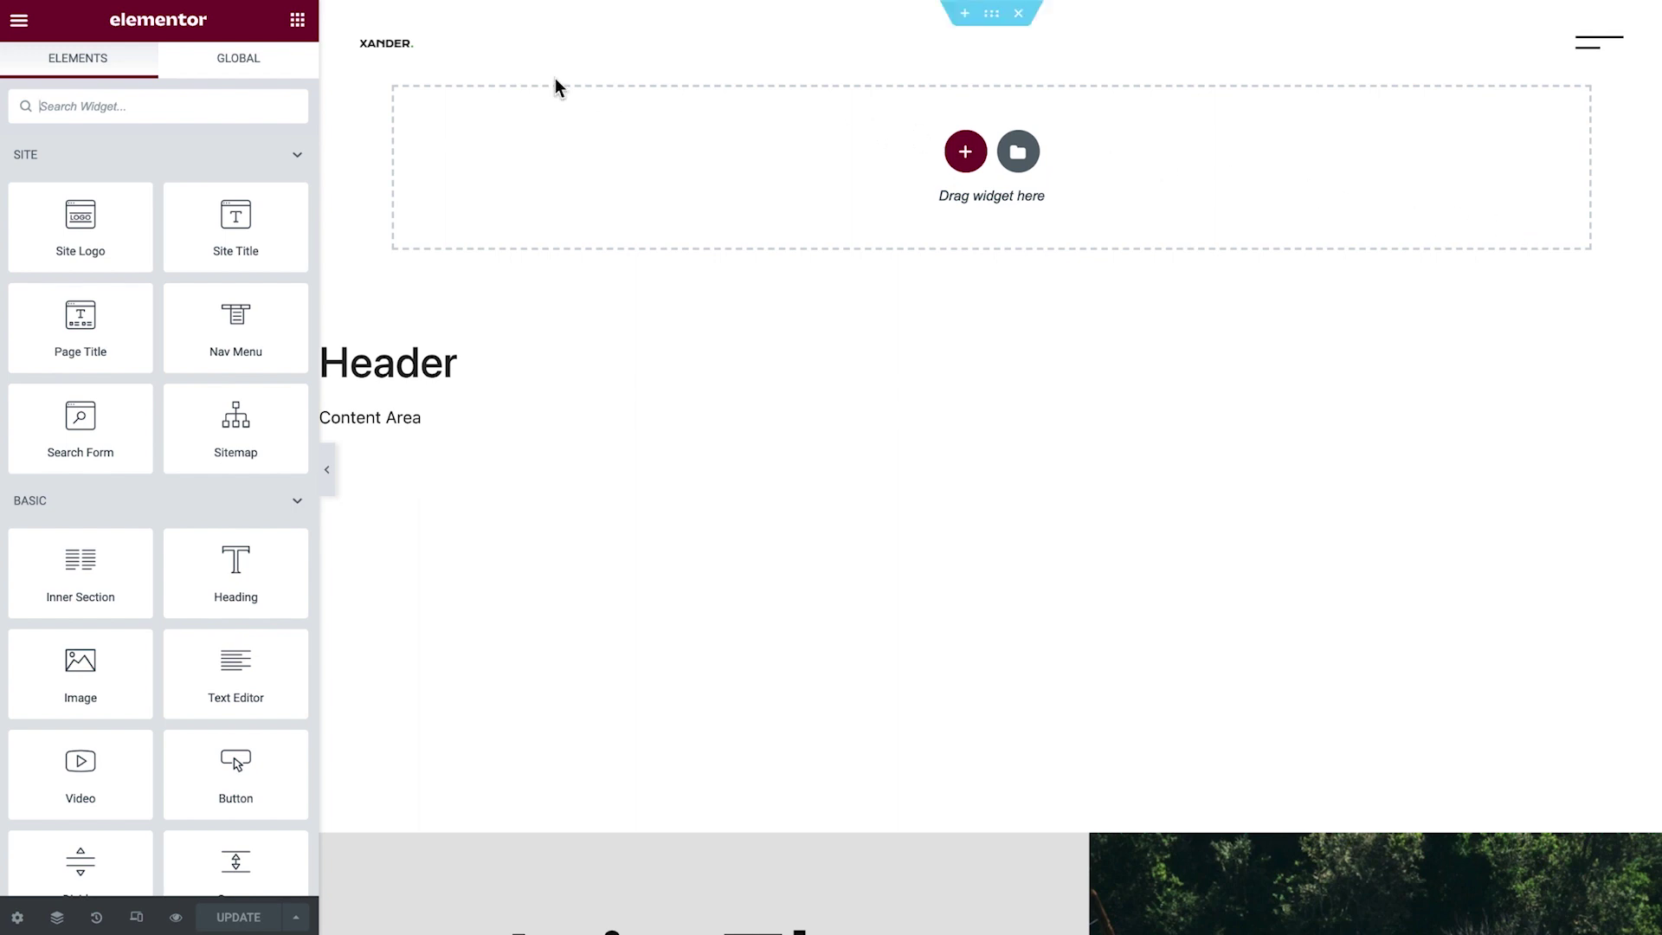
left_click(394, 48)
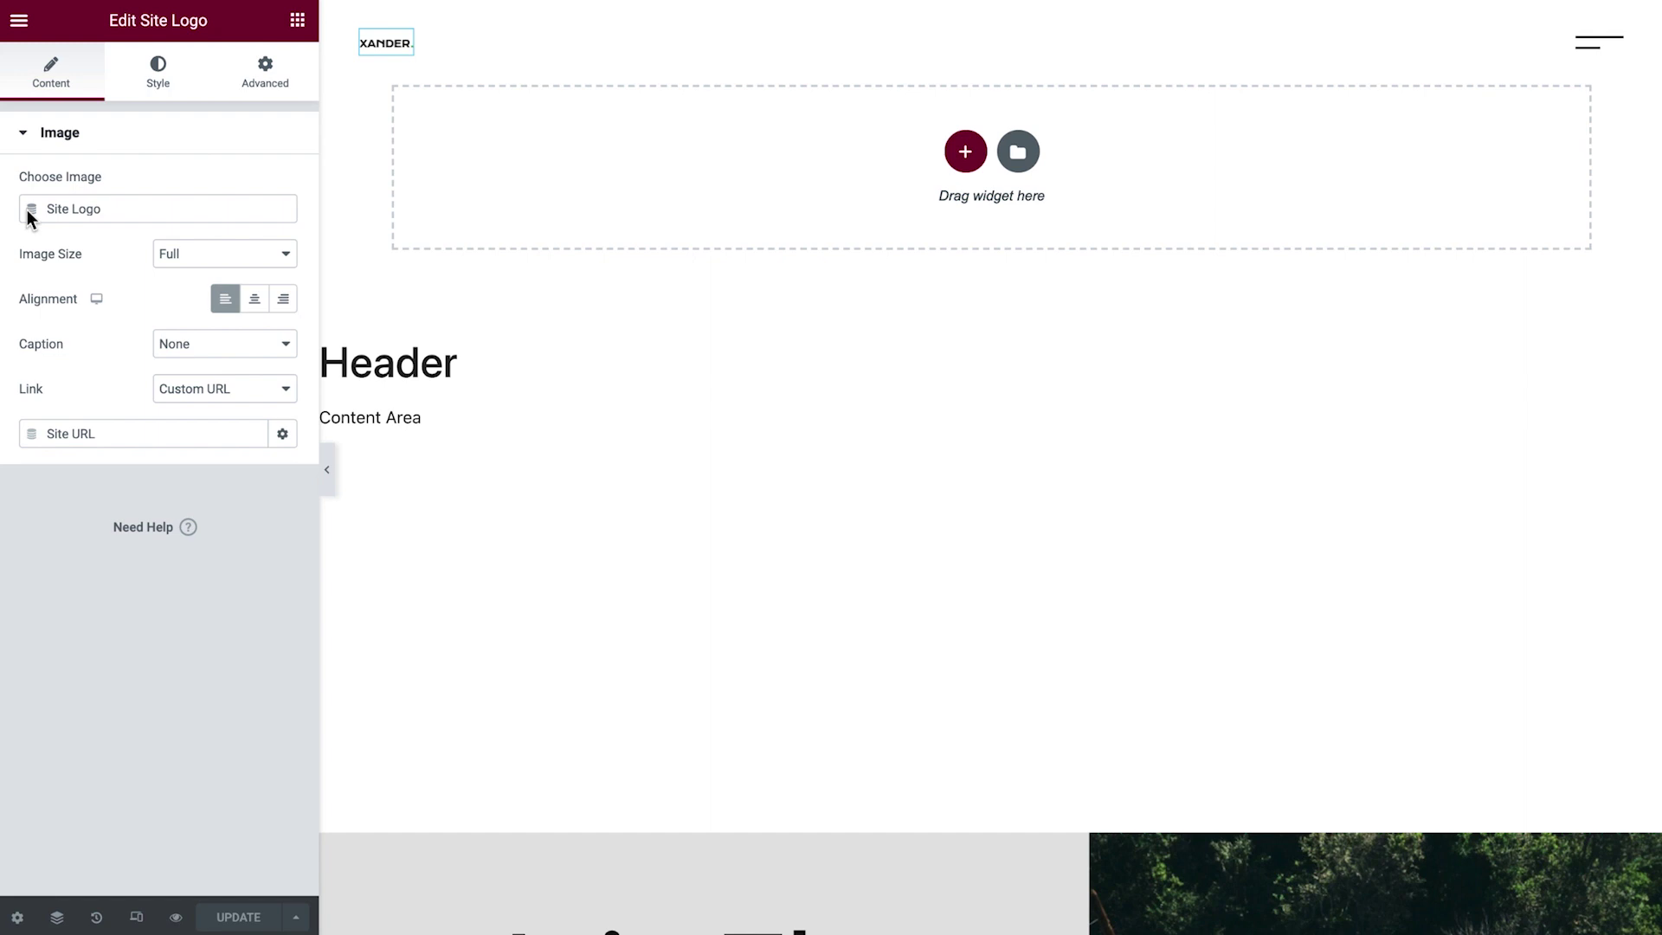
left_click(157, 69)
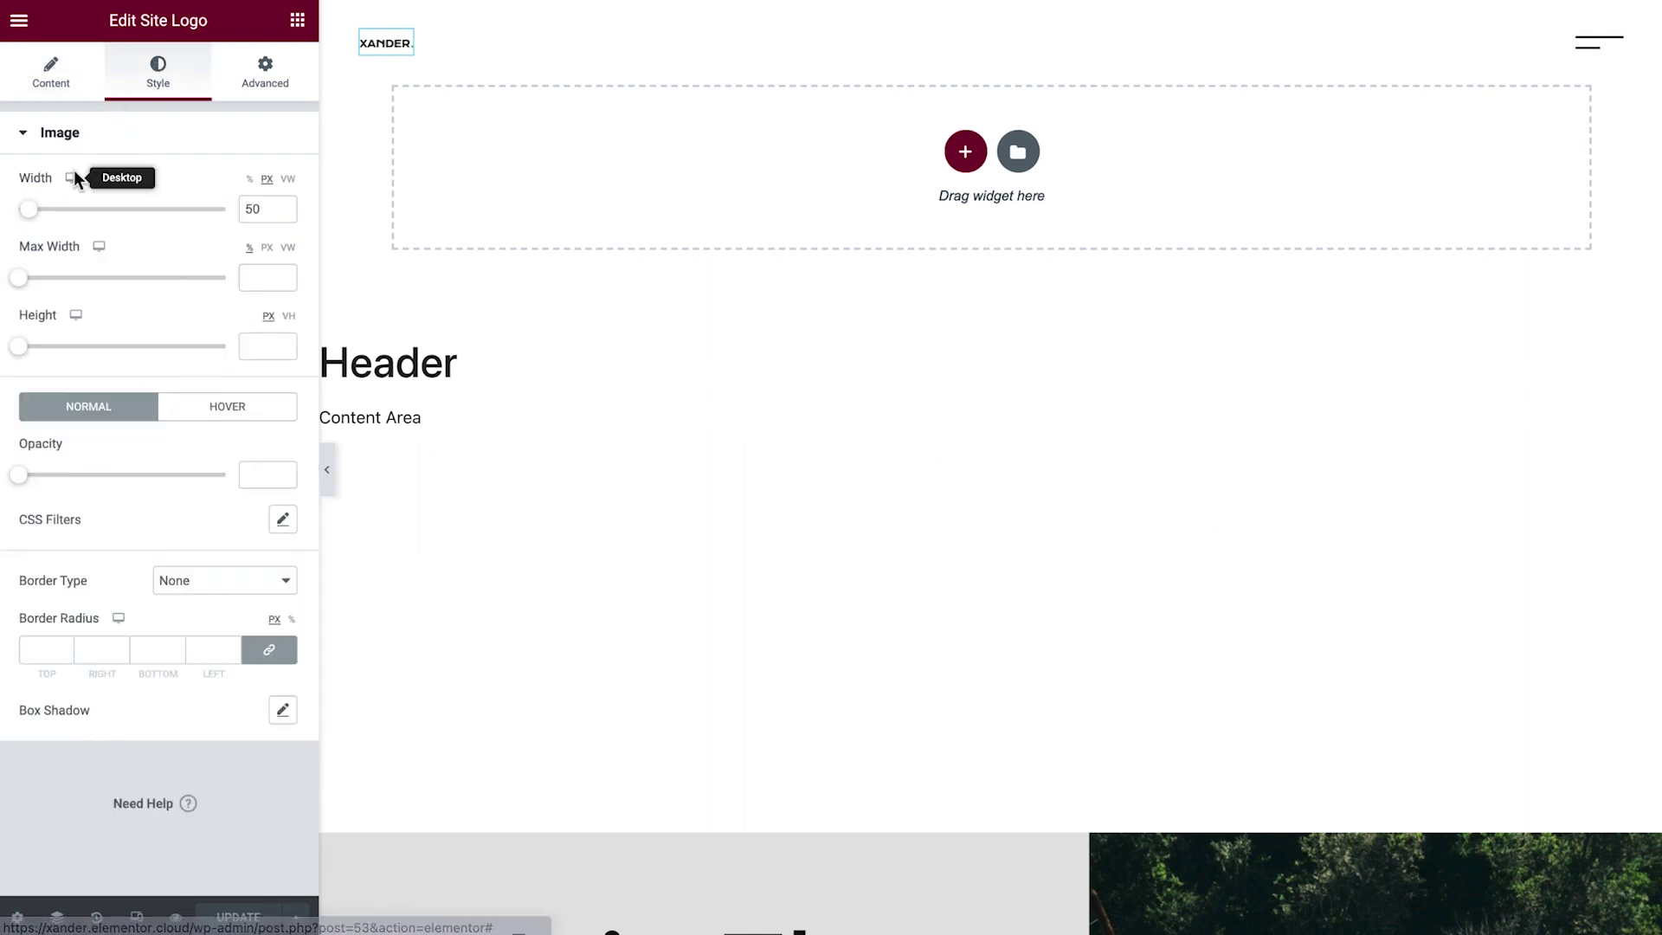
left_click_drag(33, 214, 57, 211)
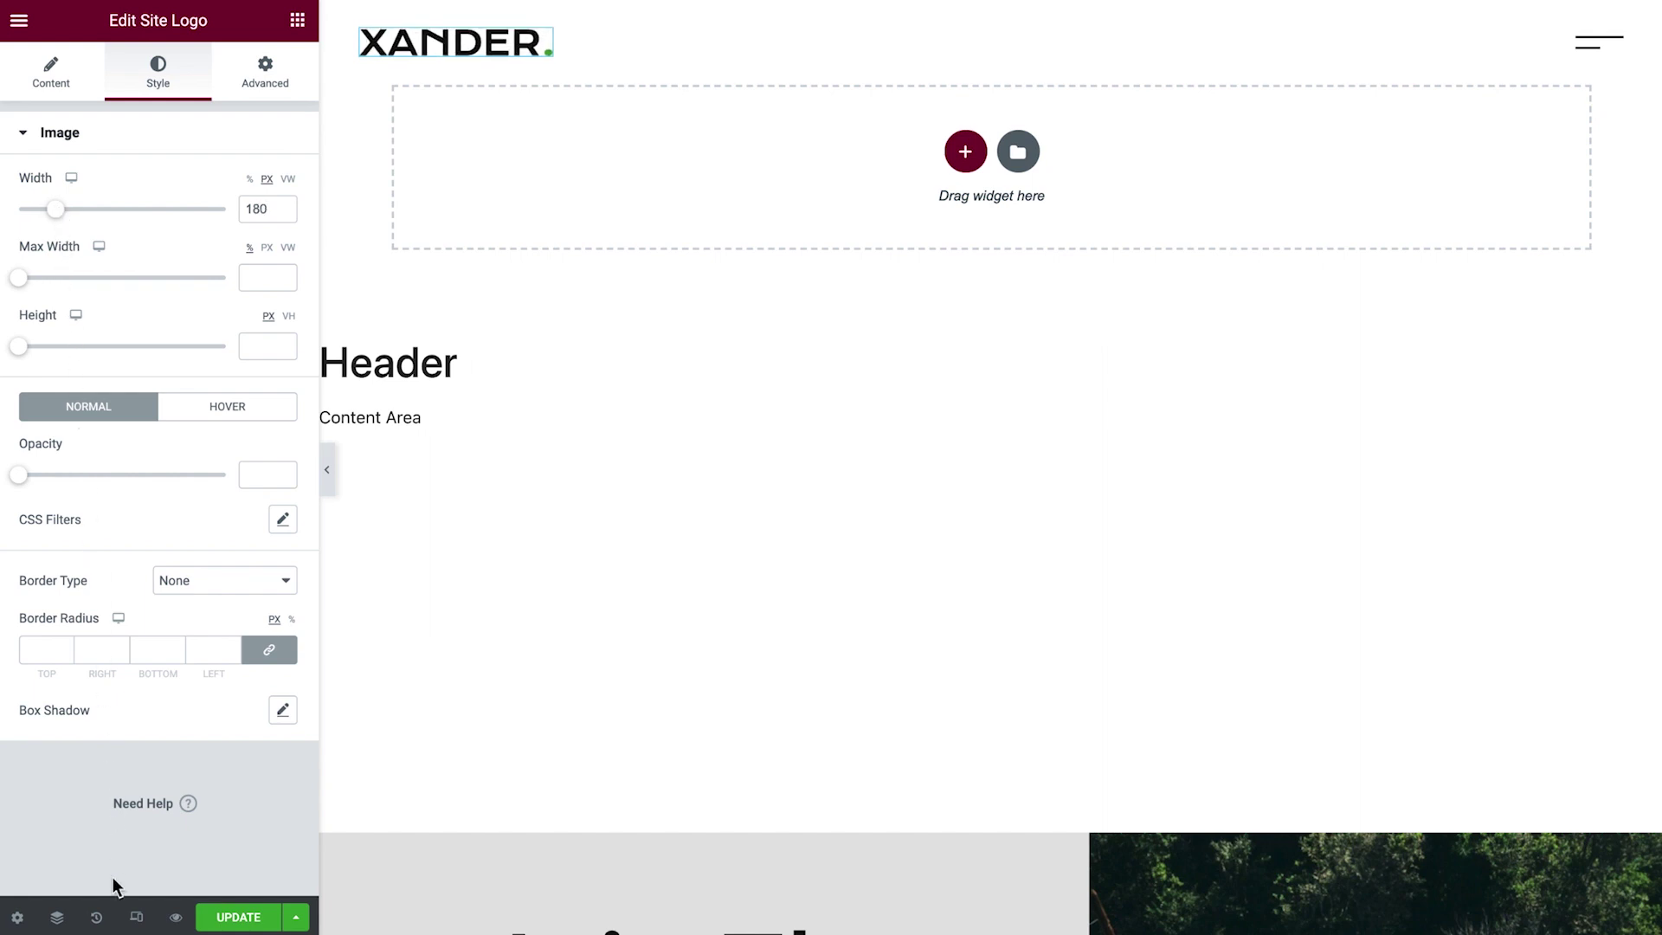
In mobile responsive view, set the logo width to 120 px and save the header.
left_click(131, 921)
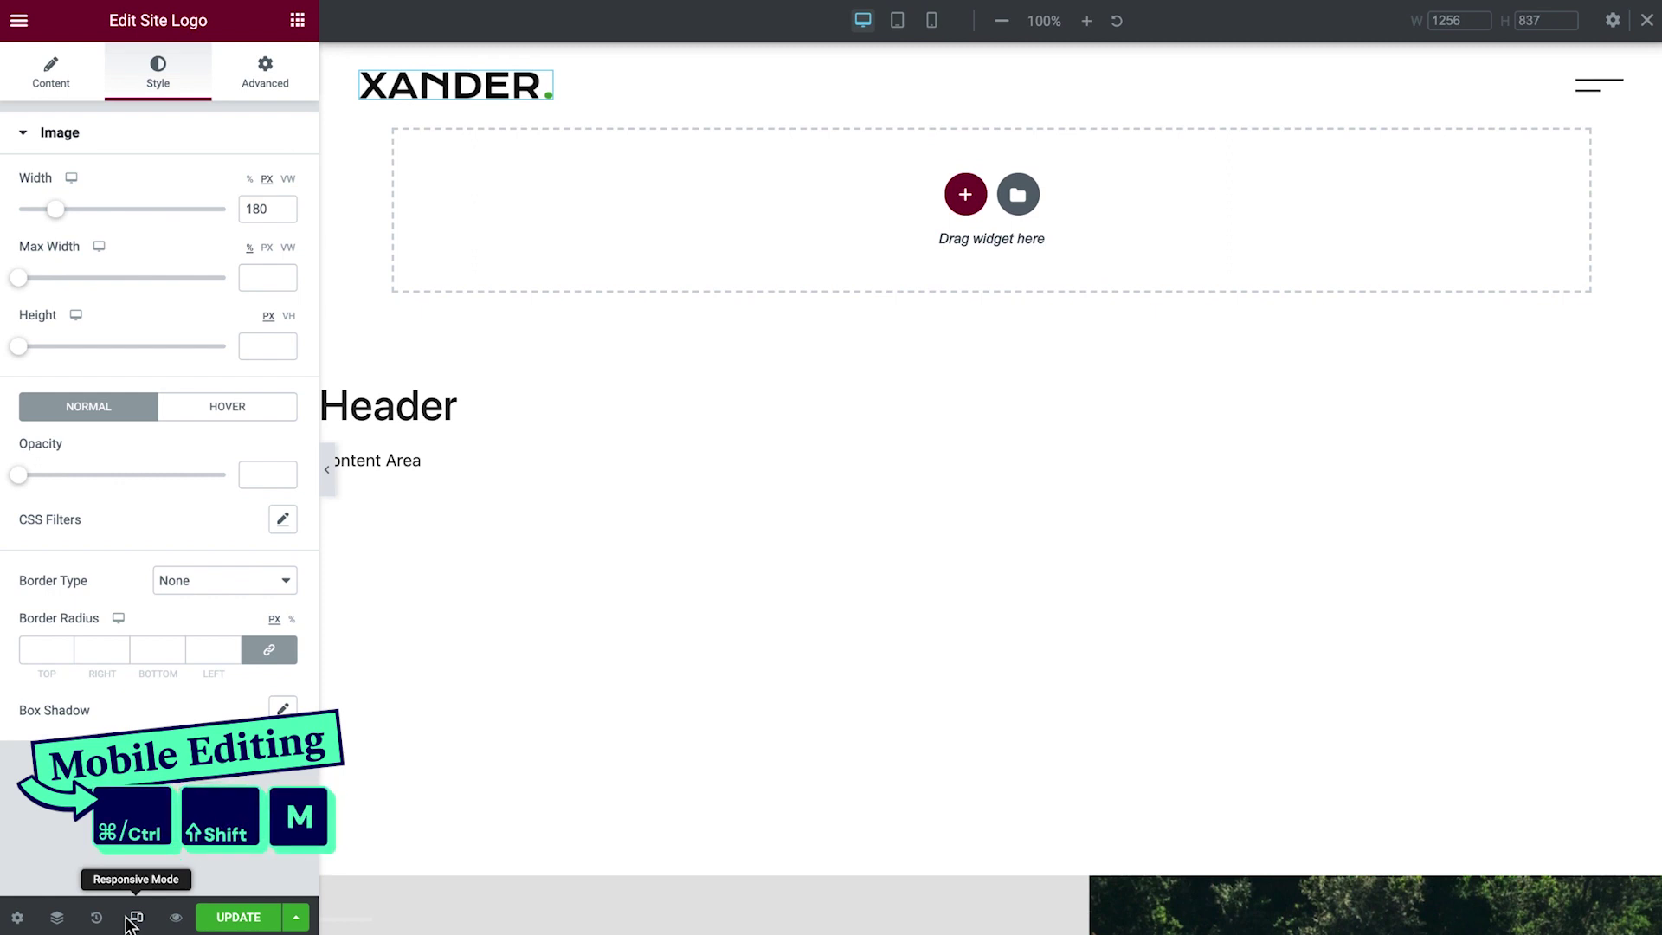
left_click(898, 26)
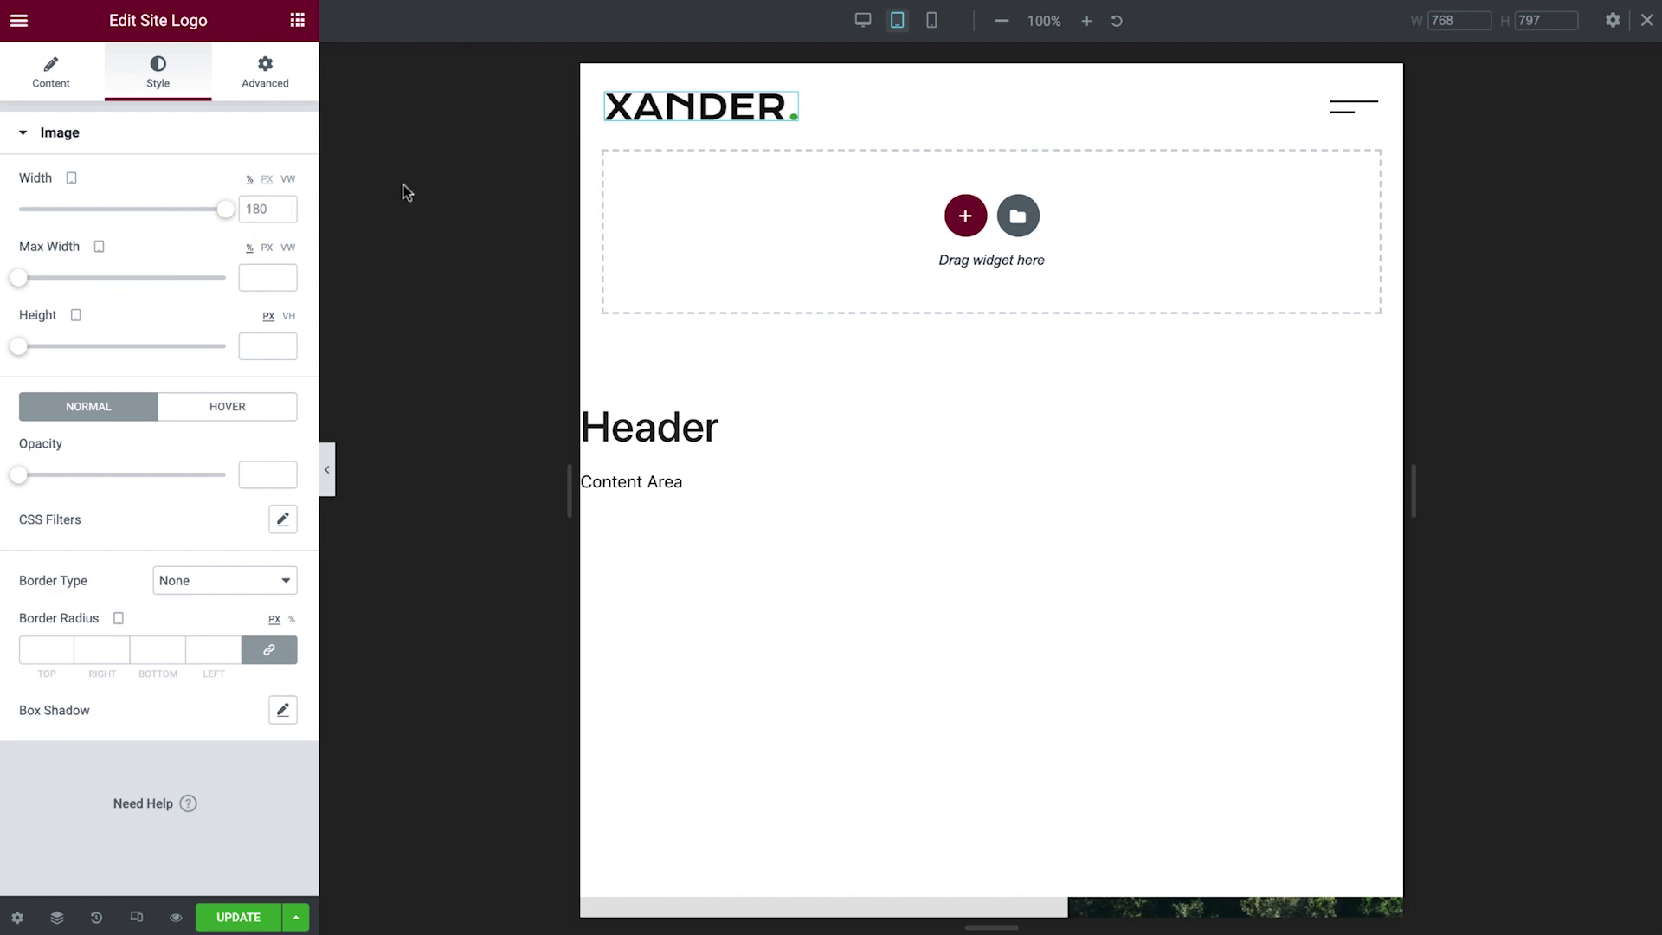
left_click(933, 19)
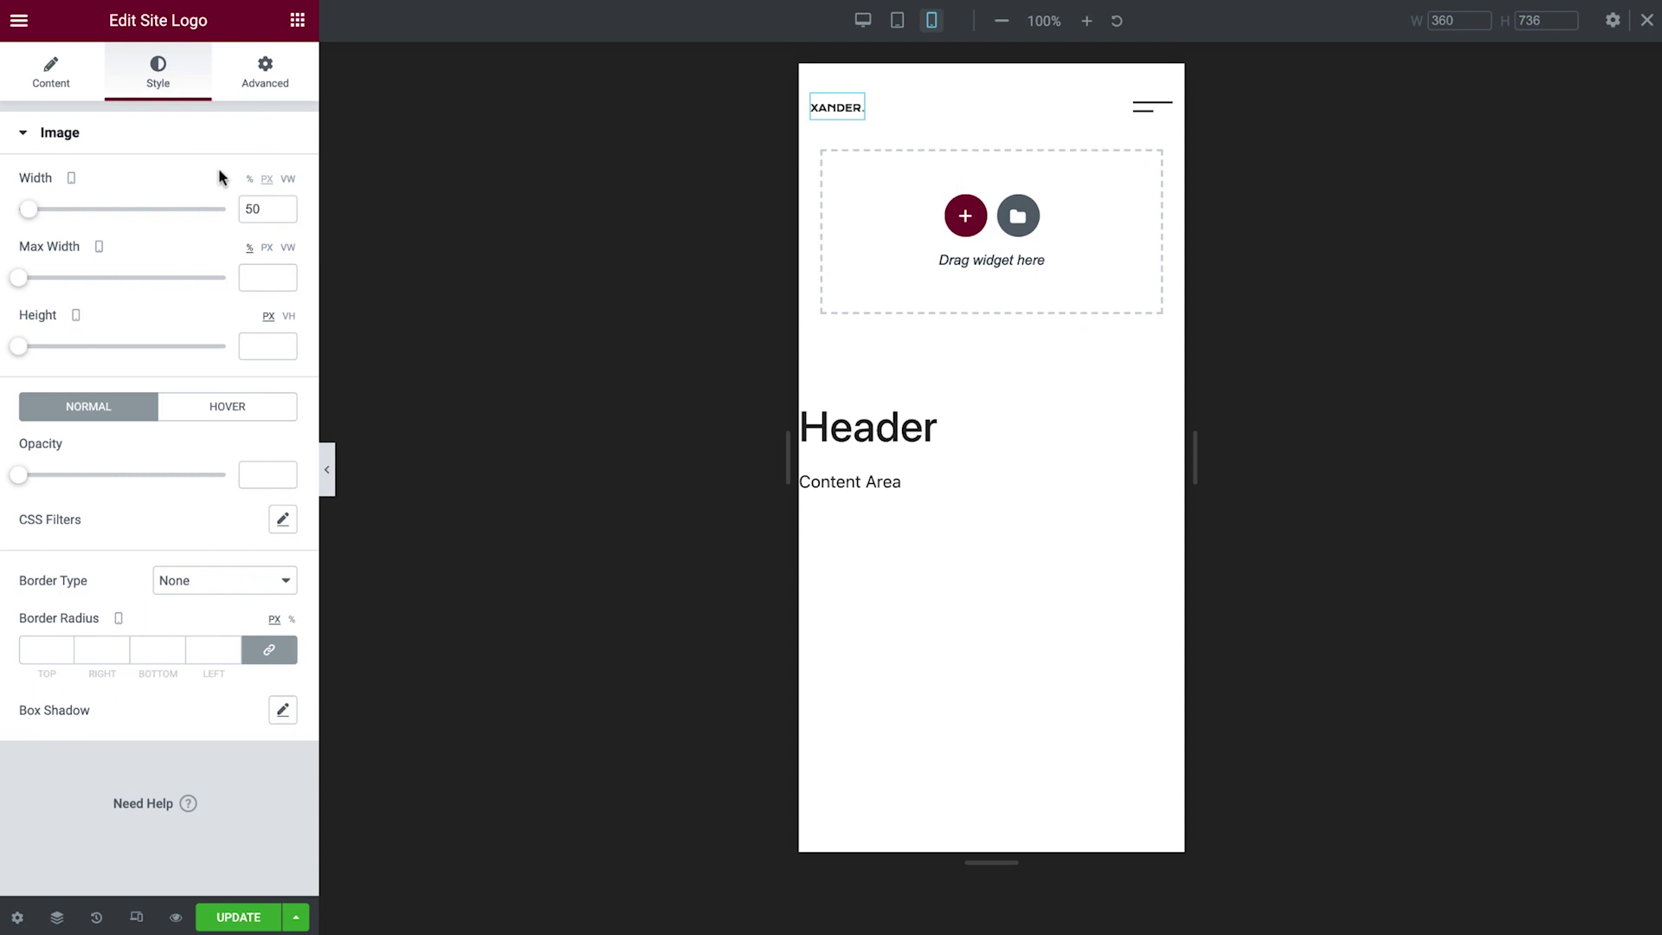
left_click_drag(33, 211, 46, 216)
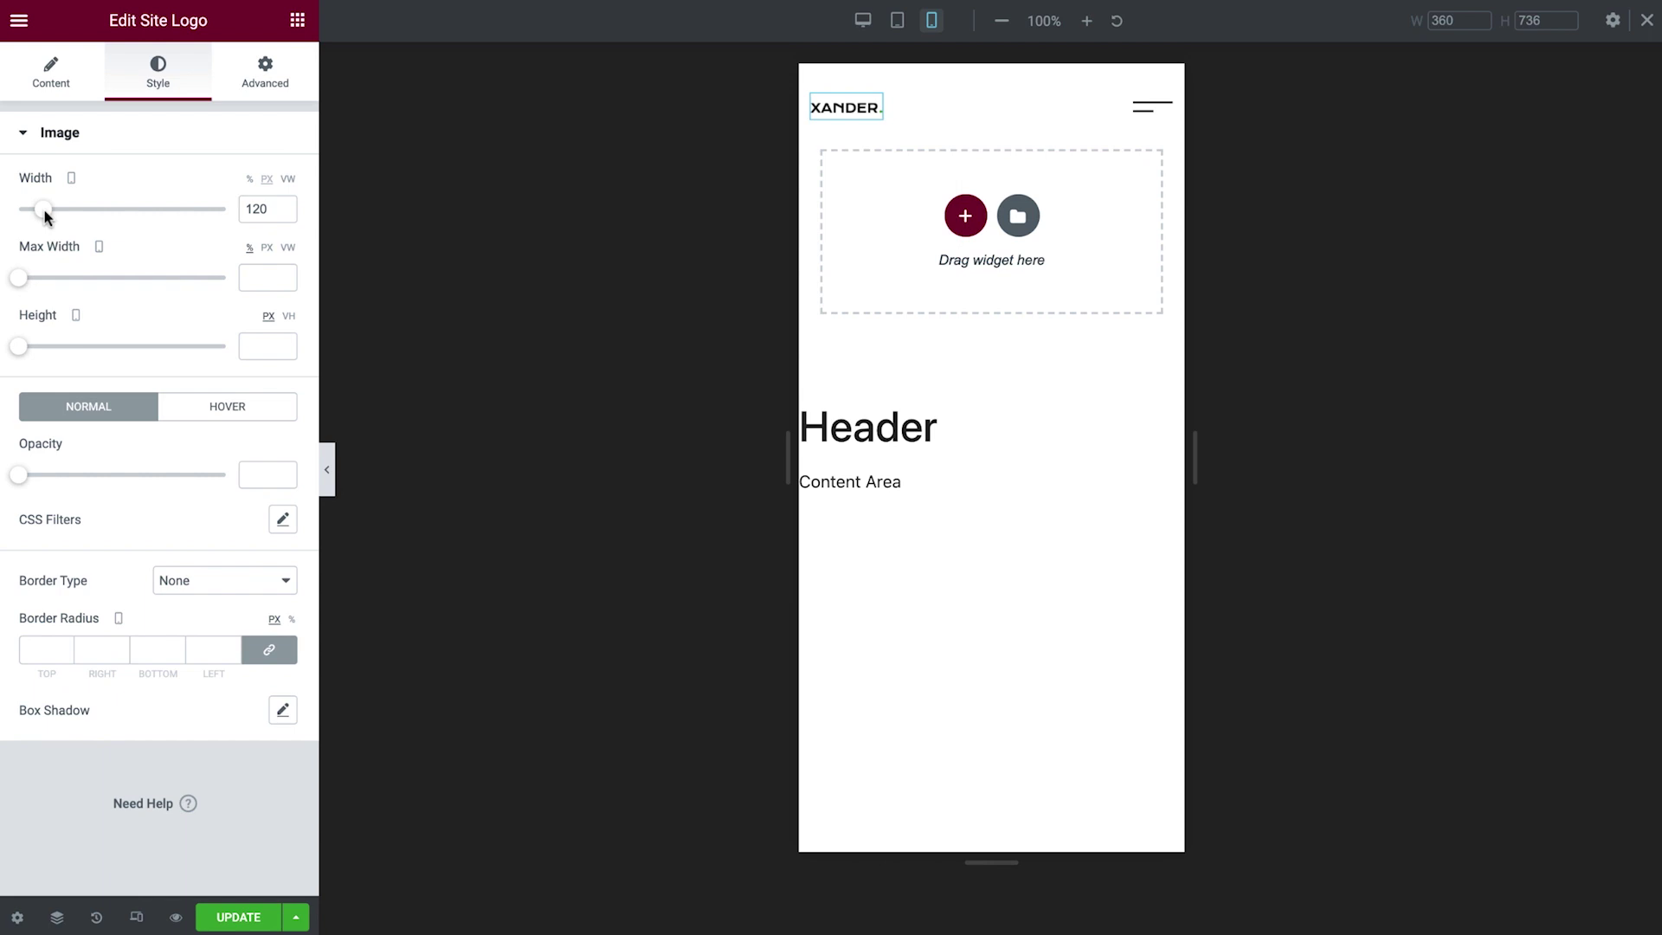
key("ctrl+s")
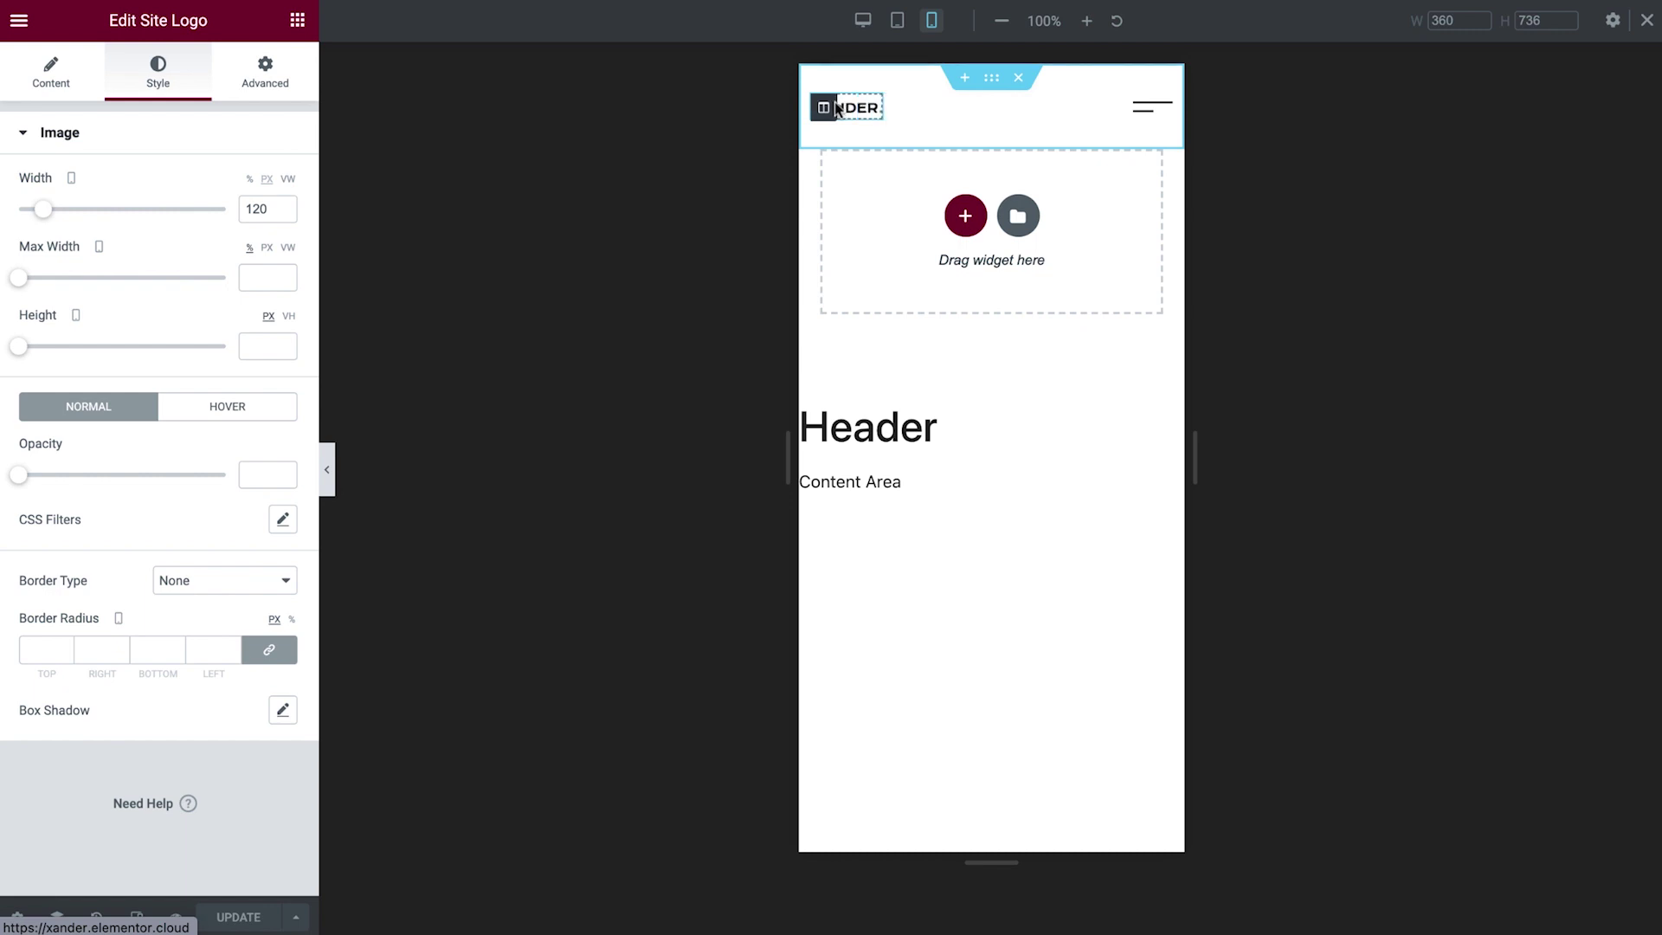
On mobile, set the logo column width to 40% and the menu column to 60%.
left_click(823, 107)
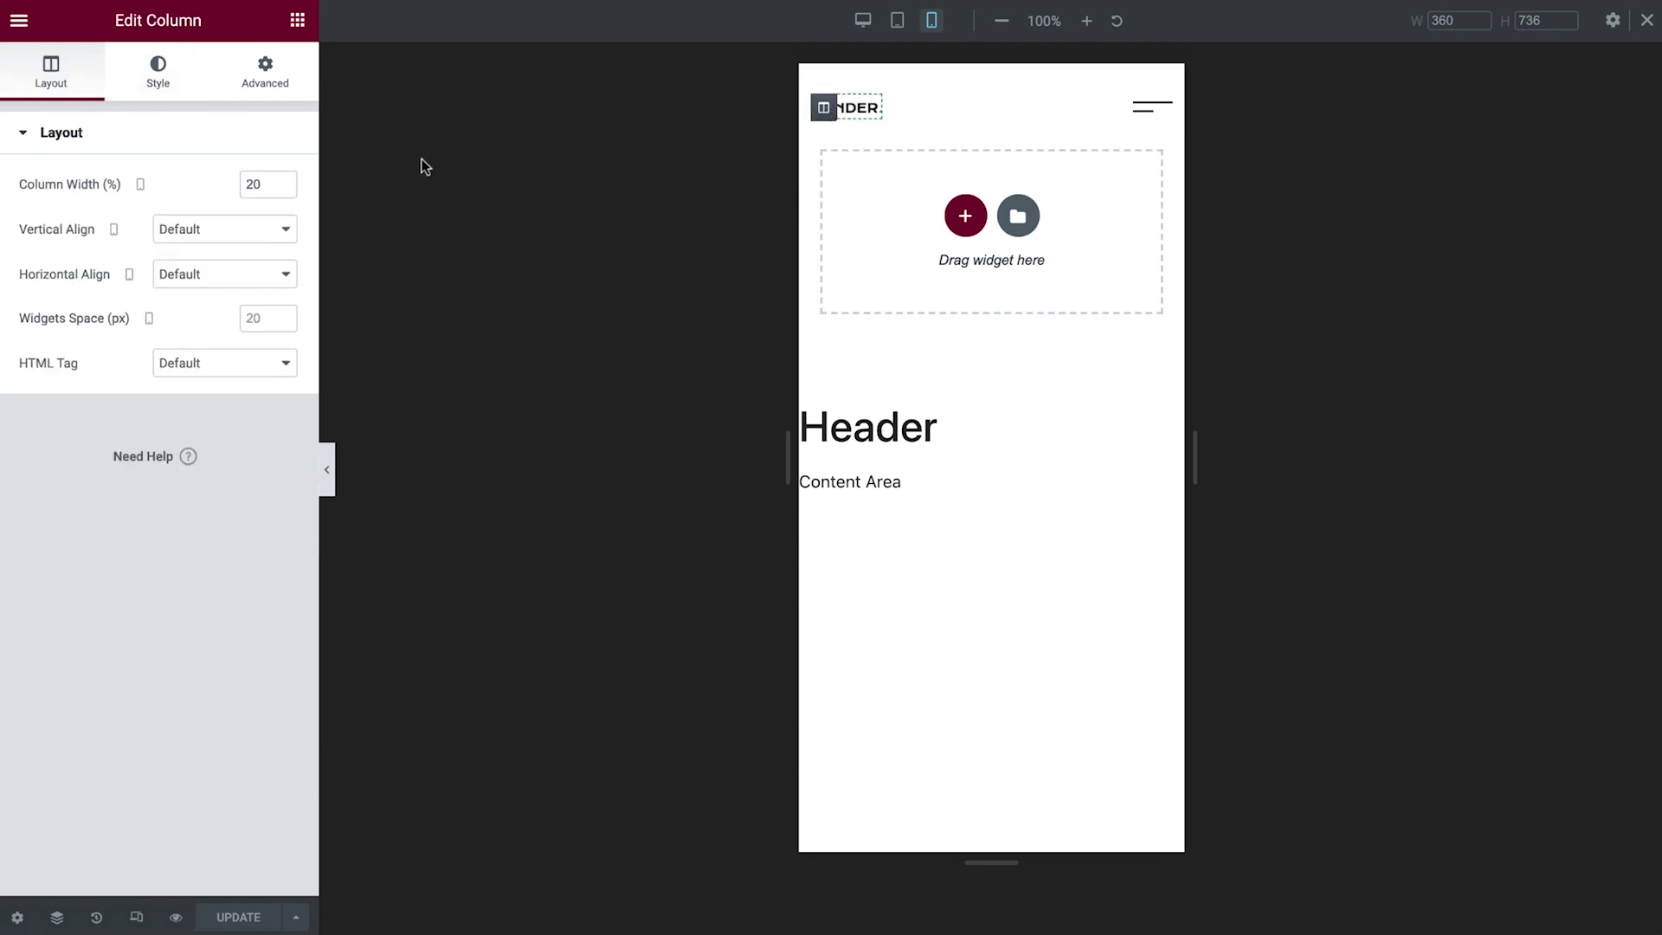
left_click(283, 179)
left_click(283, 179)
left_click_drag(281, 179, 281, 180)
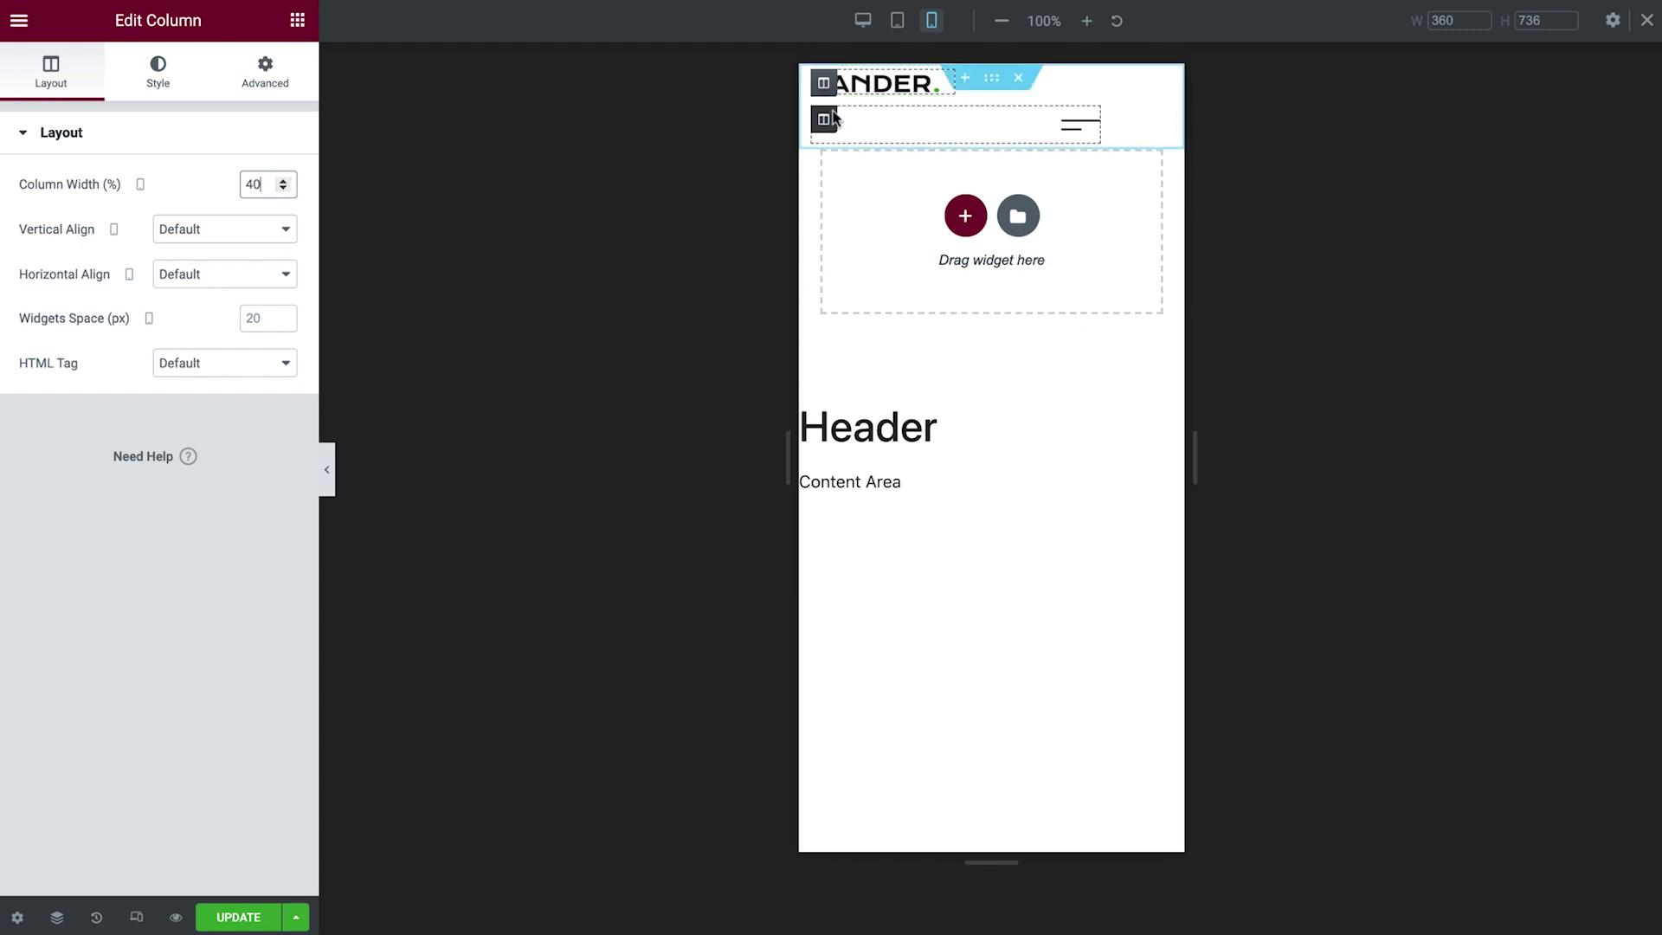
left_click(826, 119)
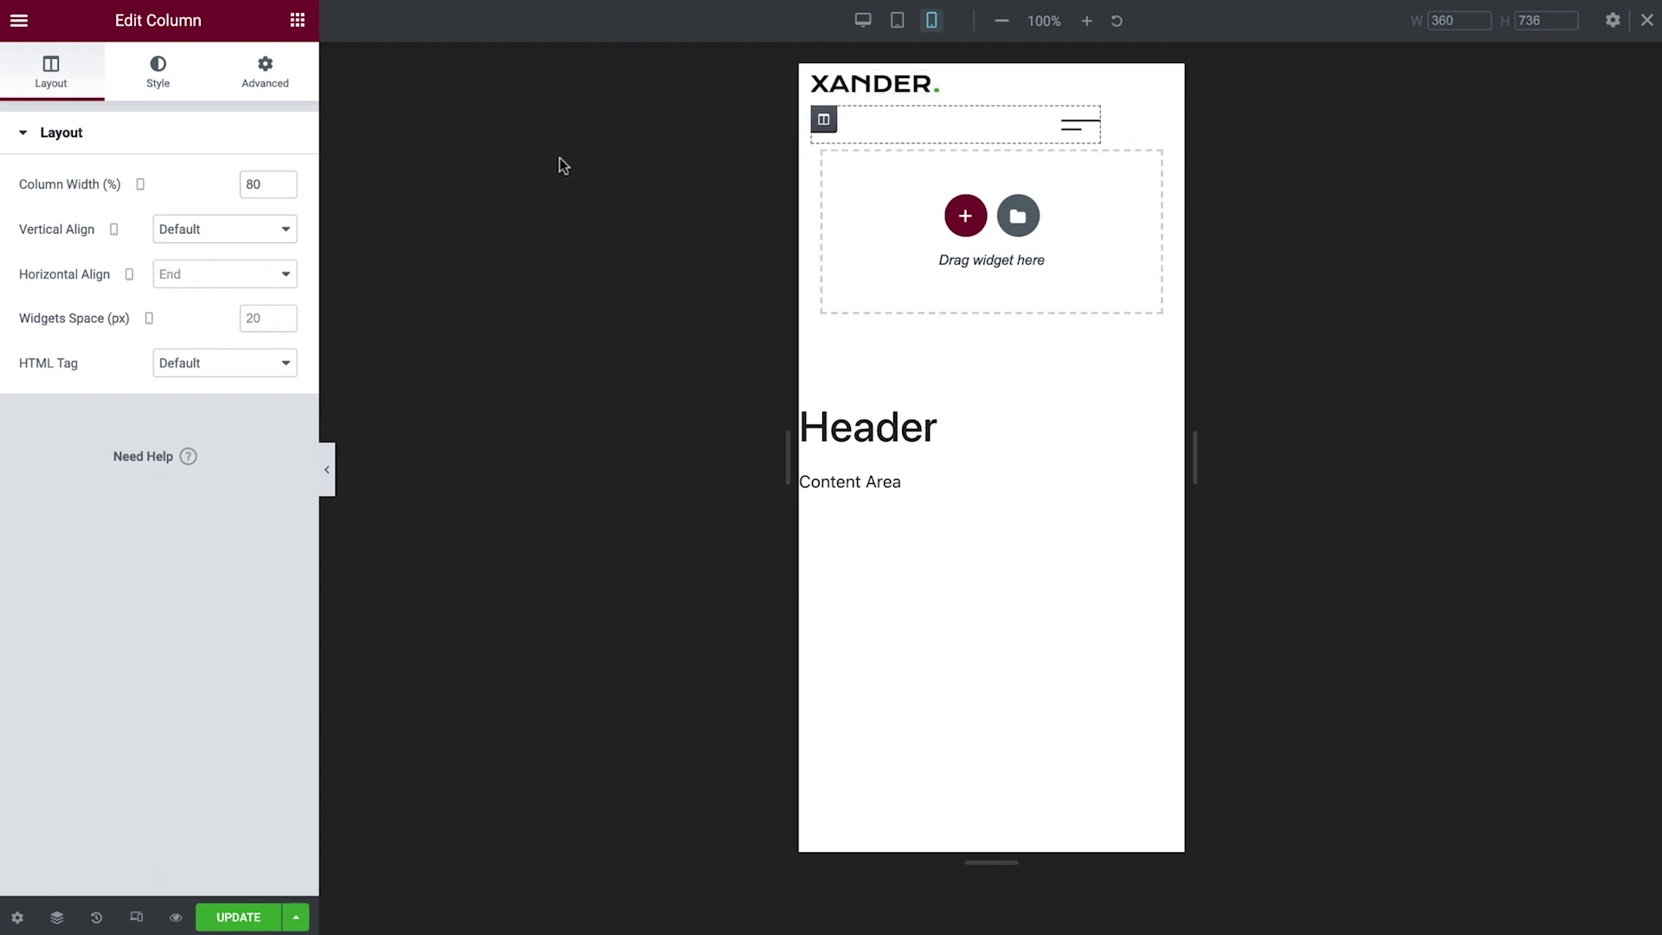
left_click(284, 190)
left_click_drag(288, 189, 287, 188)
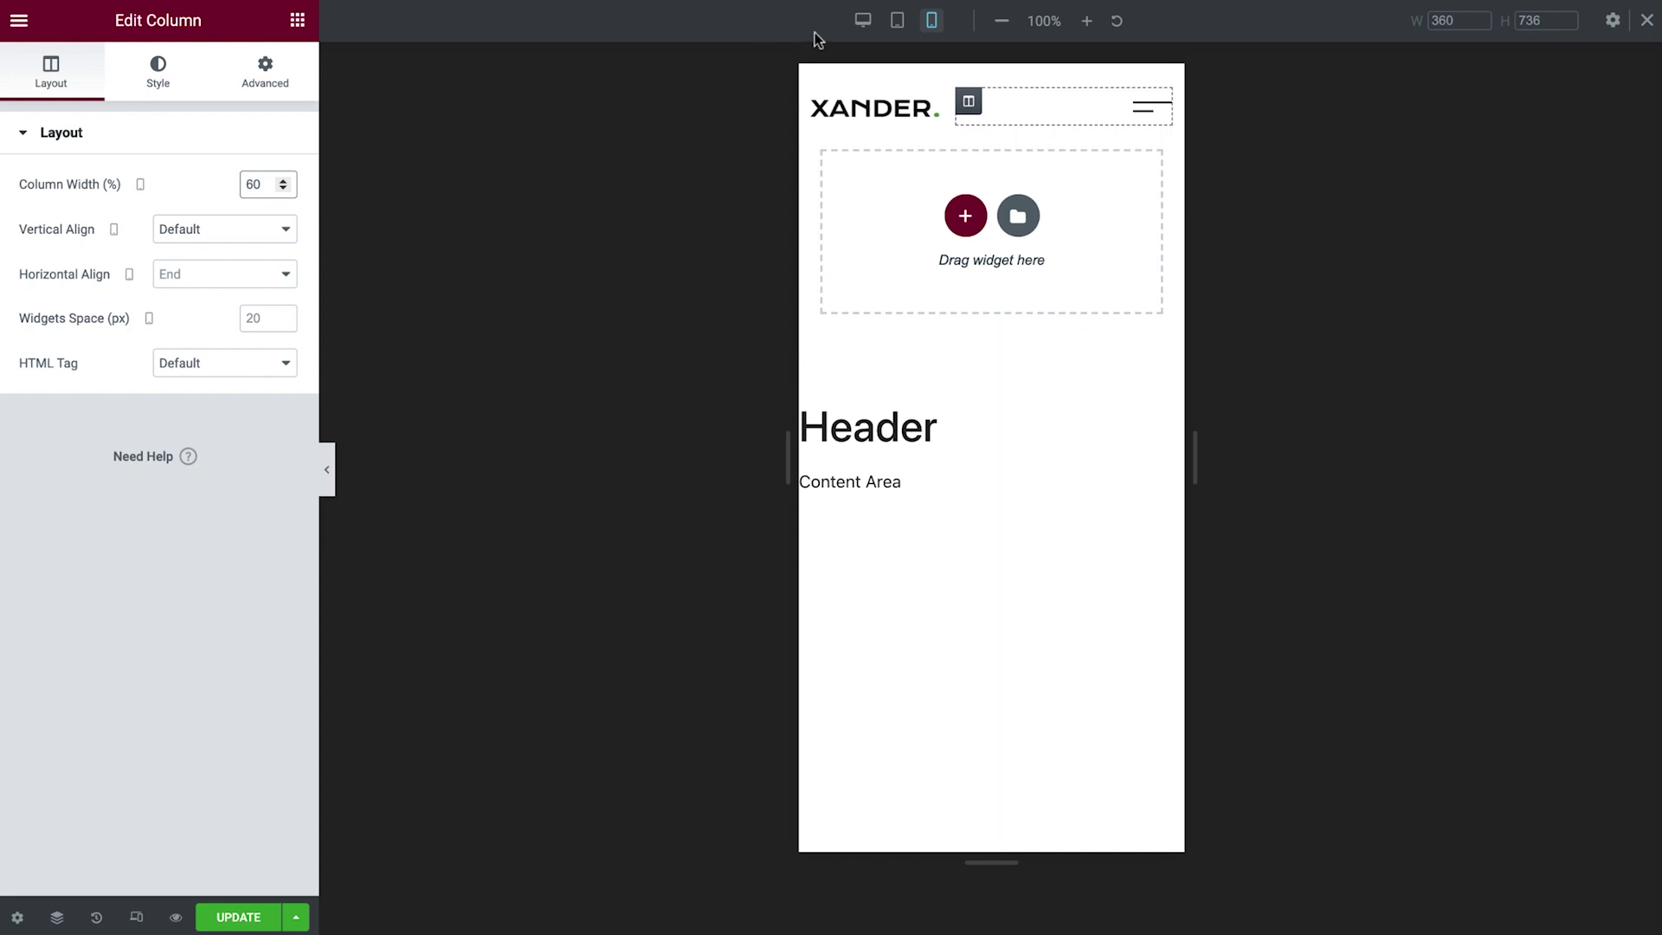
left_click(856, 27)
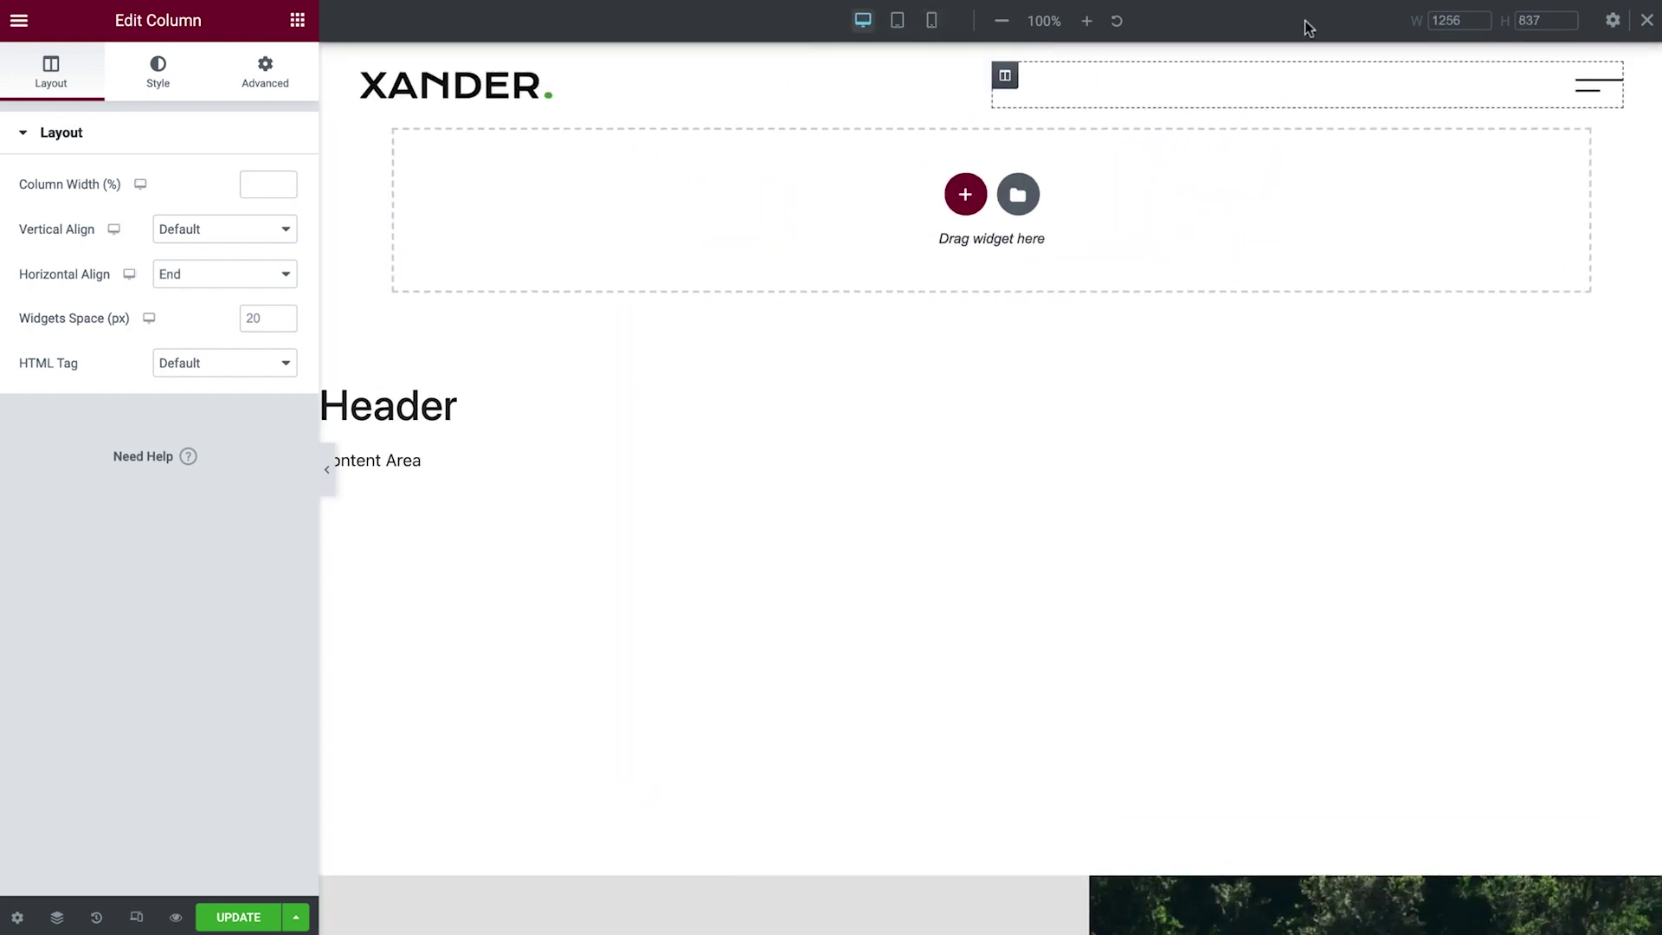
Link the hamburger icon to Open Popup with the Menu Popup template, and update the header.
left_click(1645, 20)
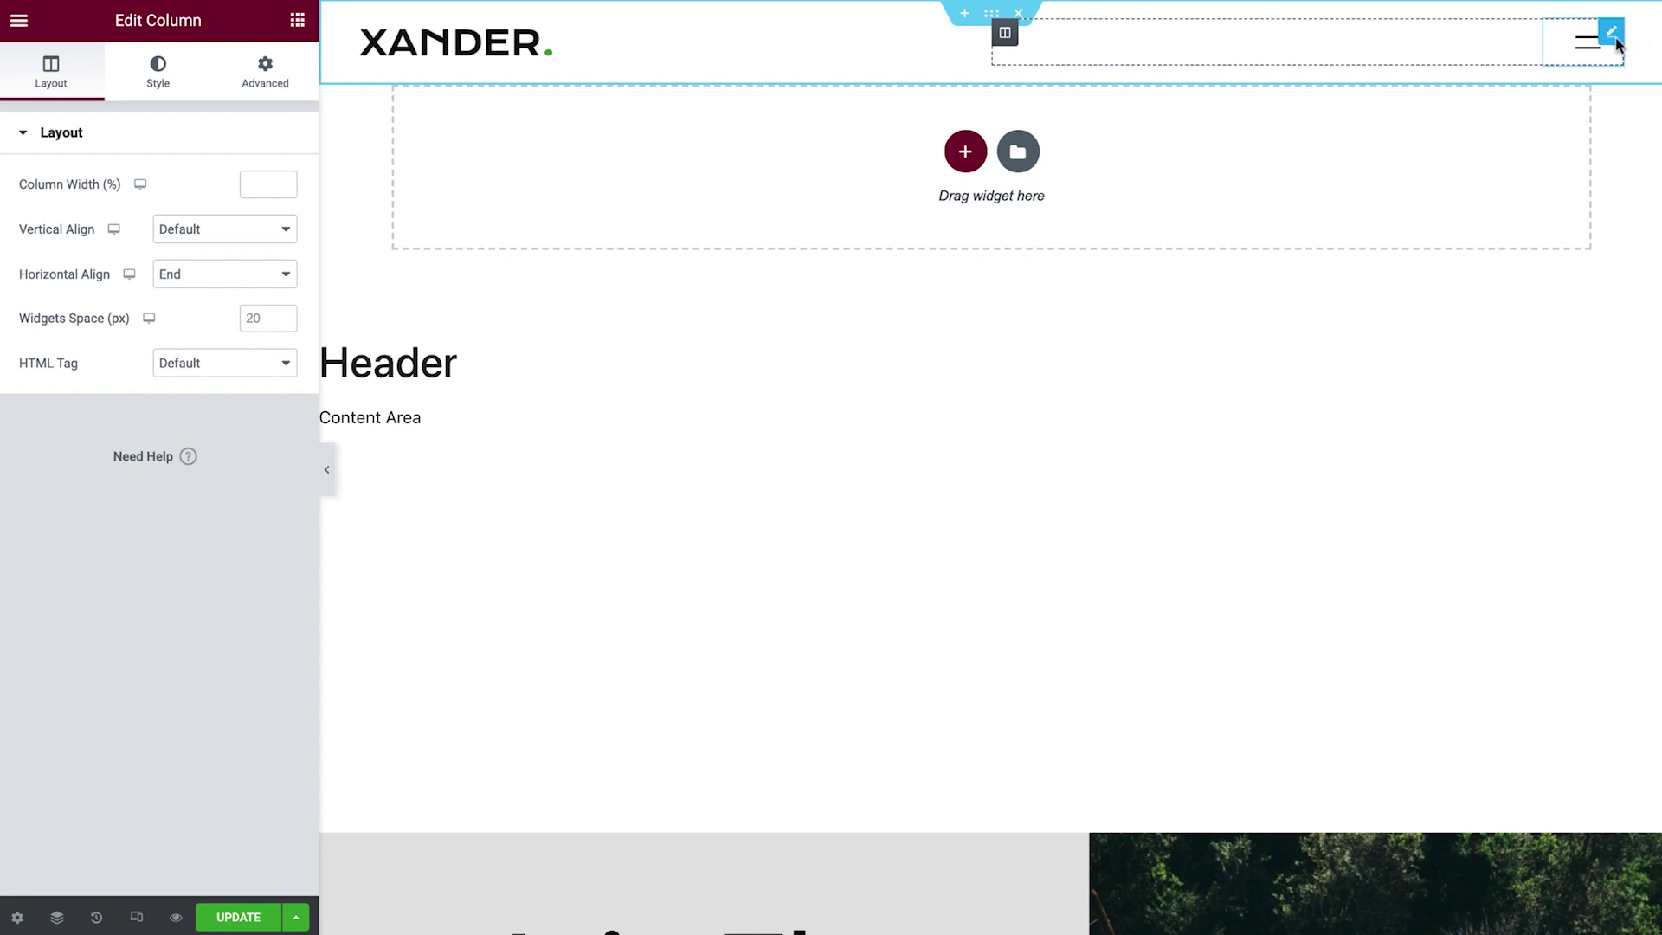
left_click(1613, 39)
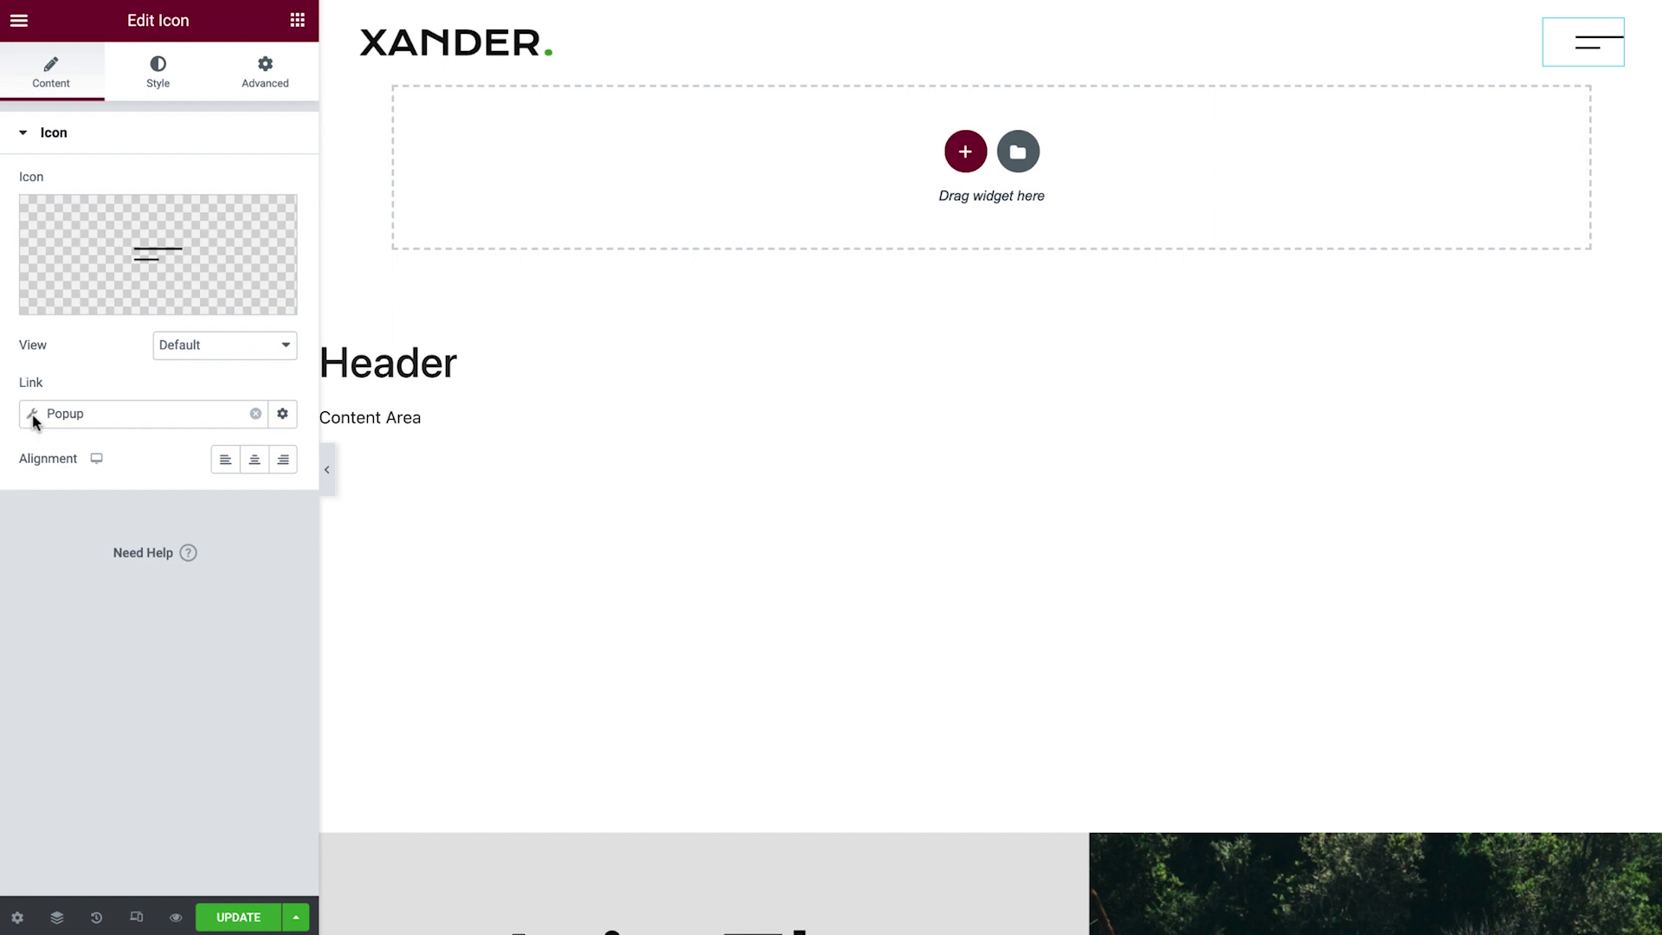
left_click(33, 415)
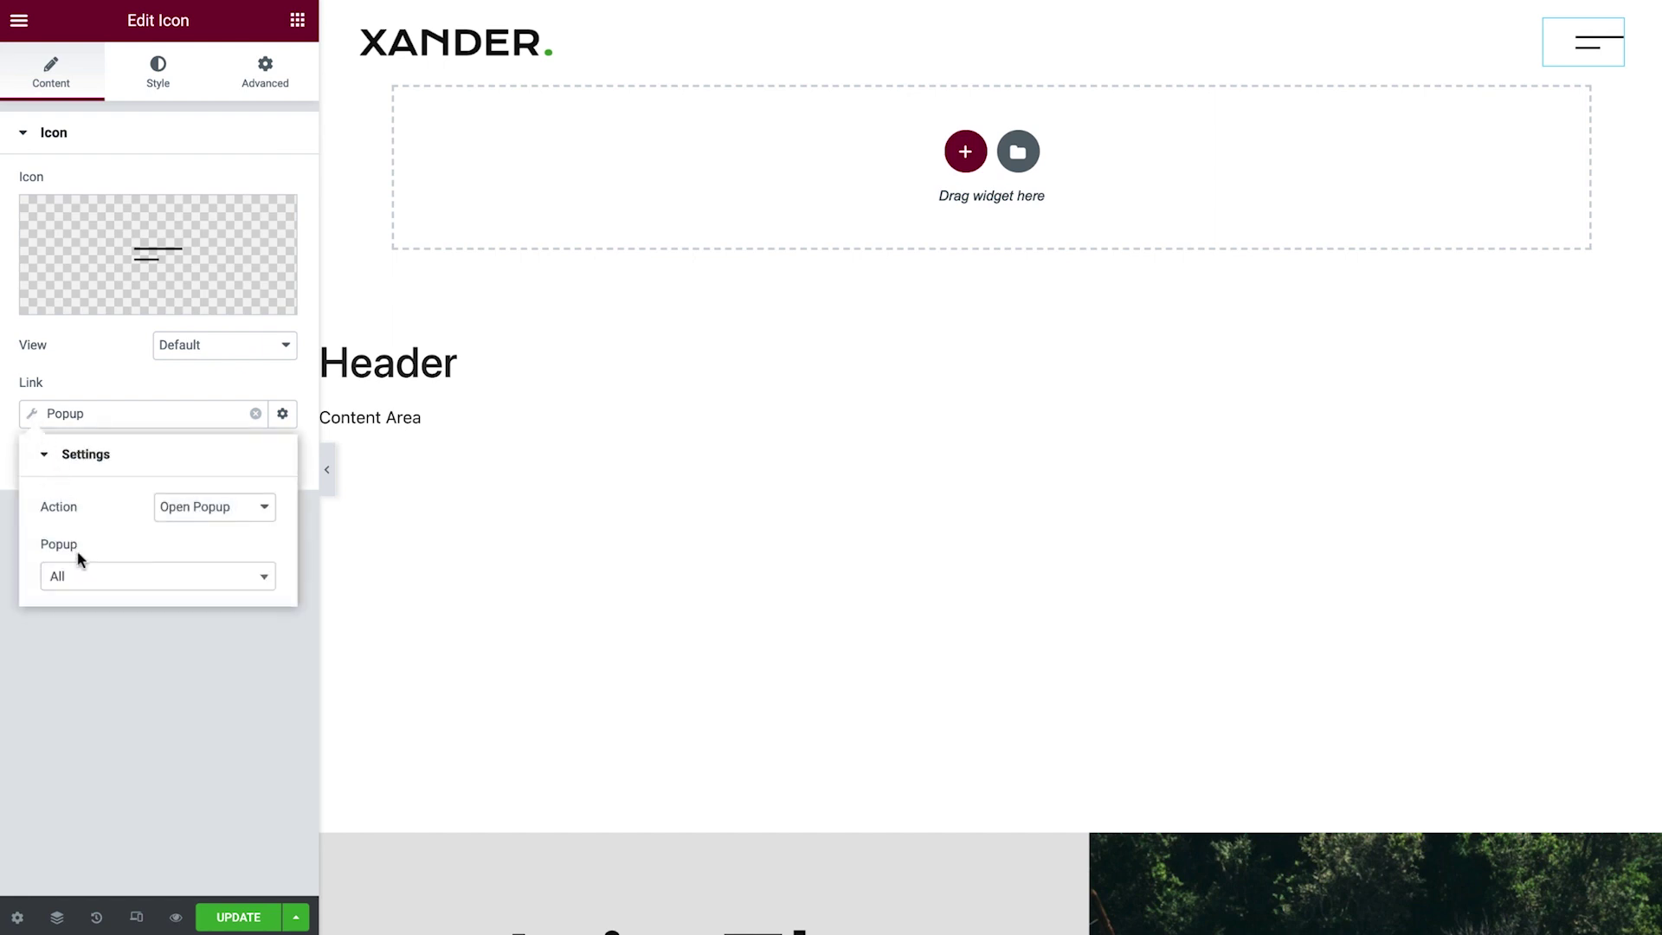
left_click(82, 575)
type("menu")
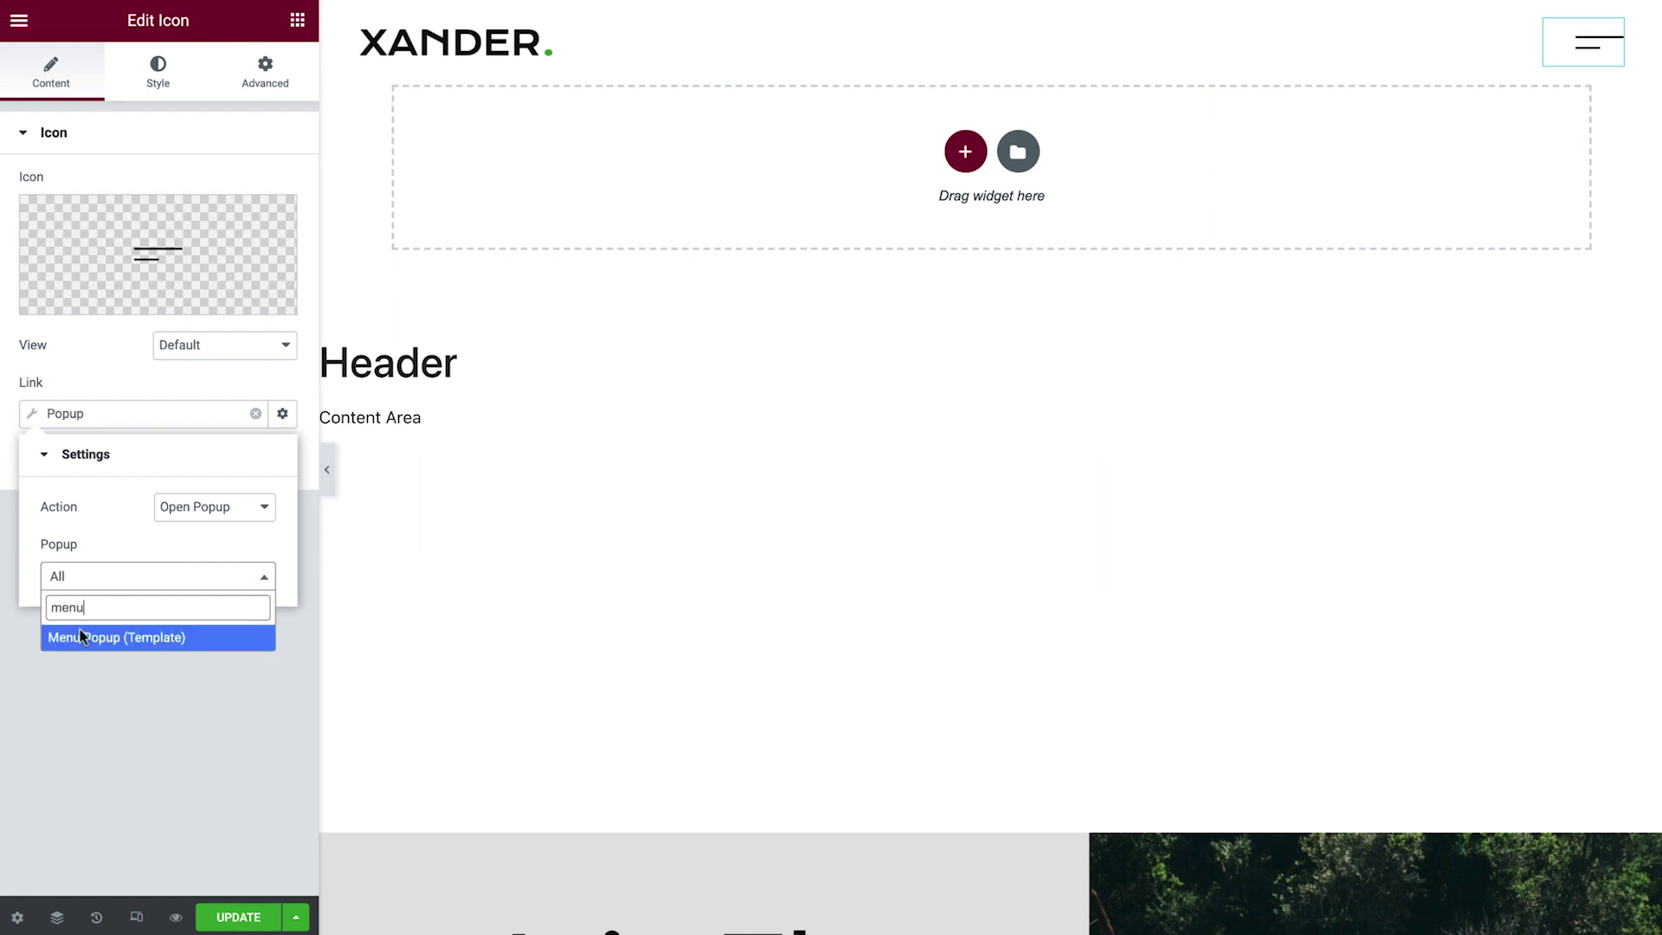
left_click(81, 637)
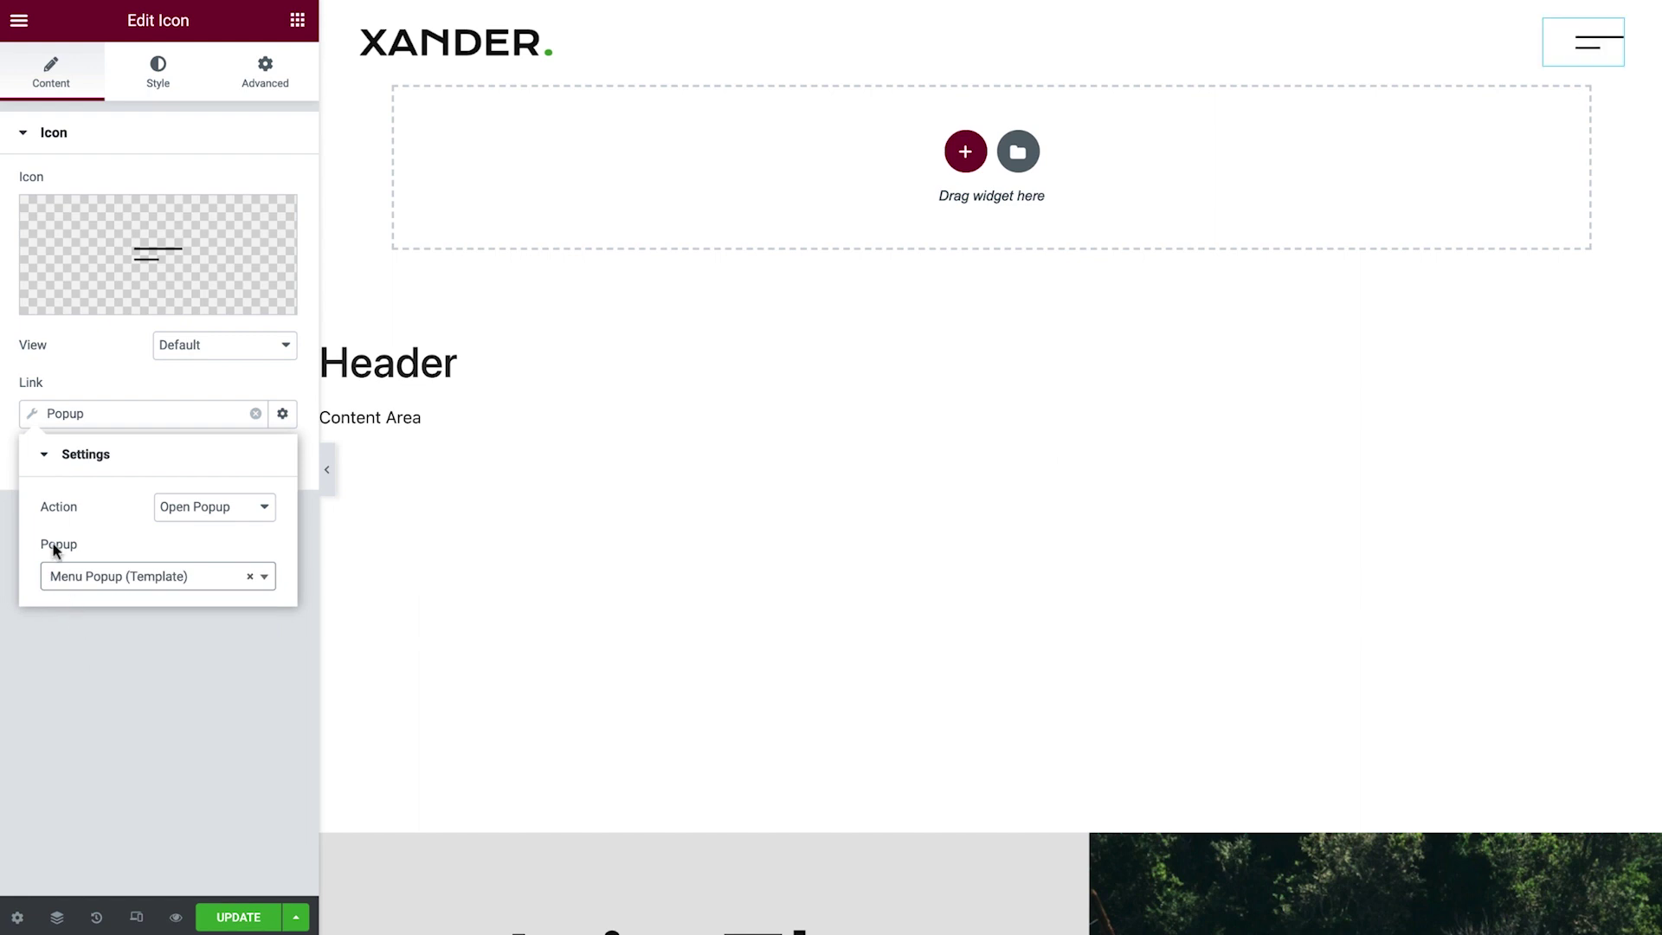
left_click(32, 417)
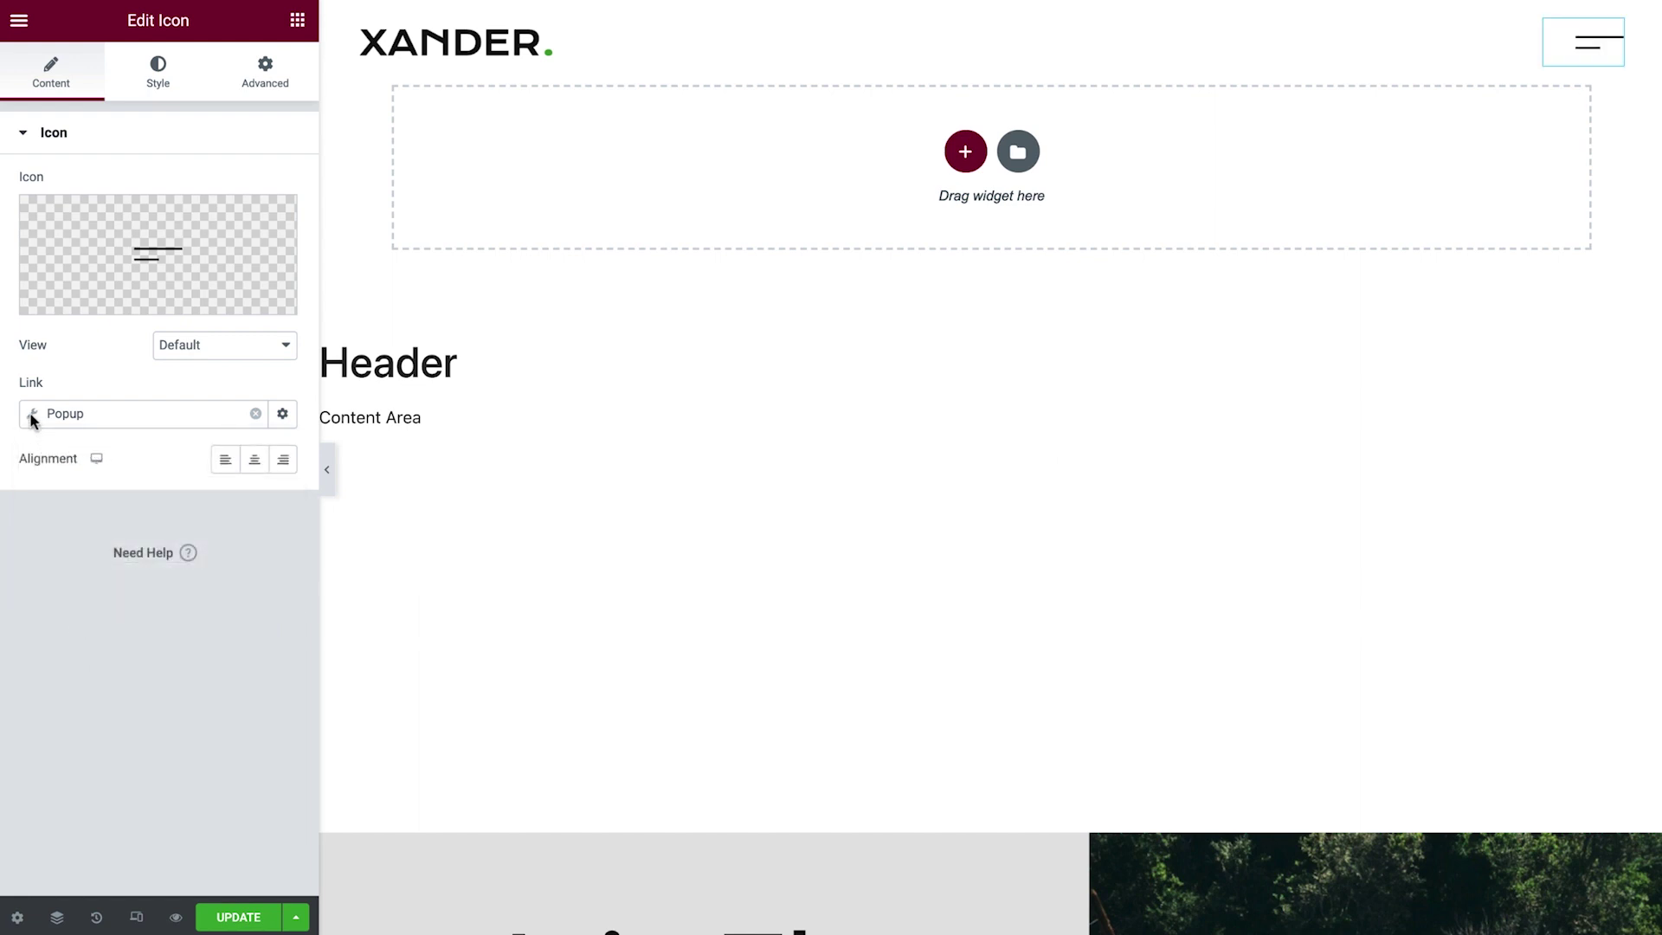
left_click(245, 920)
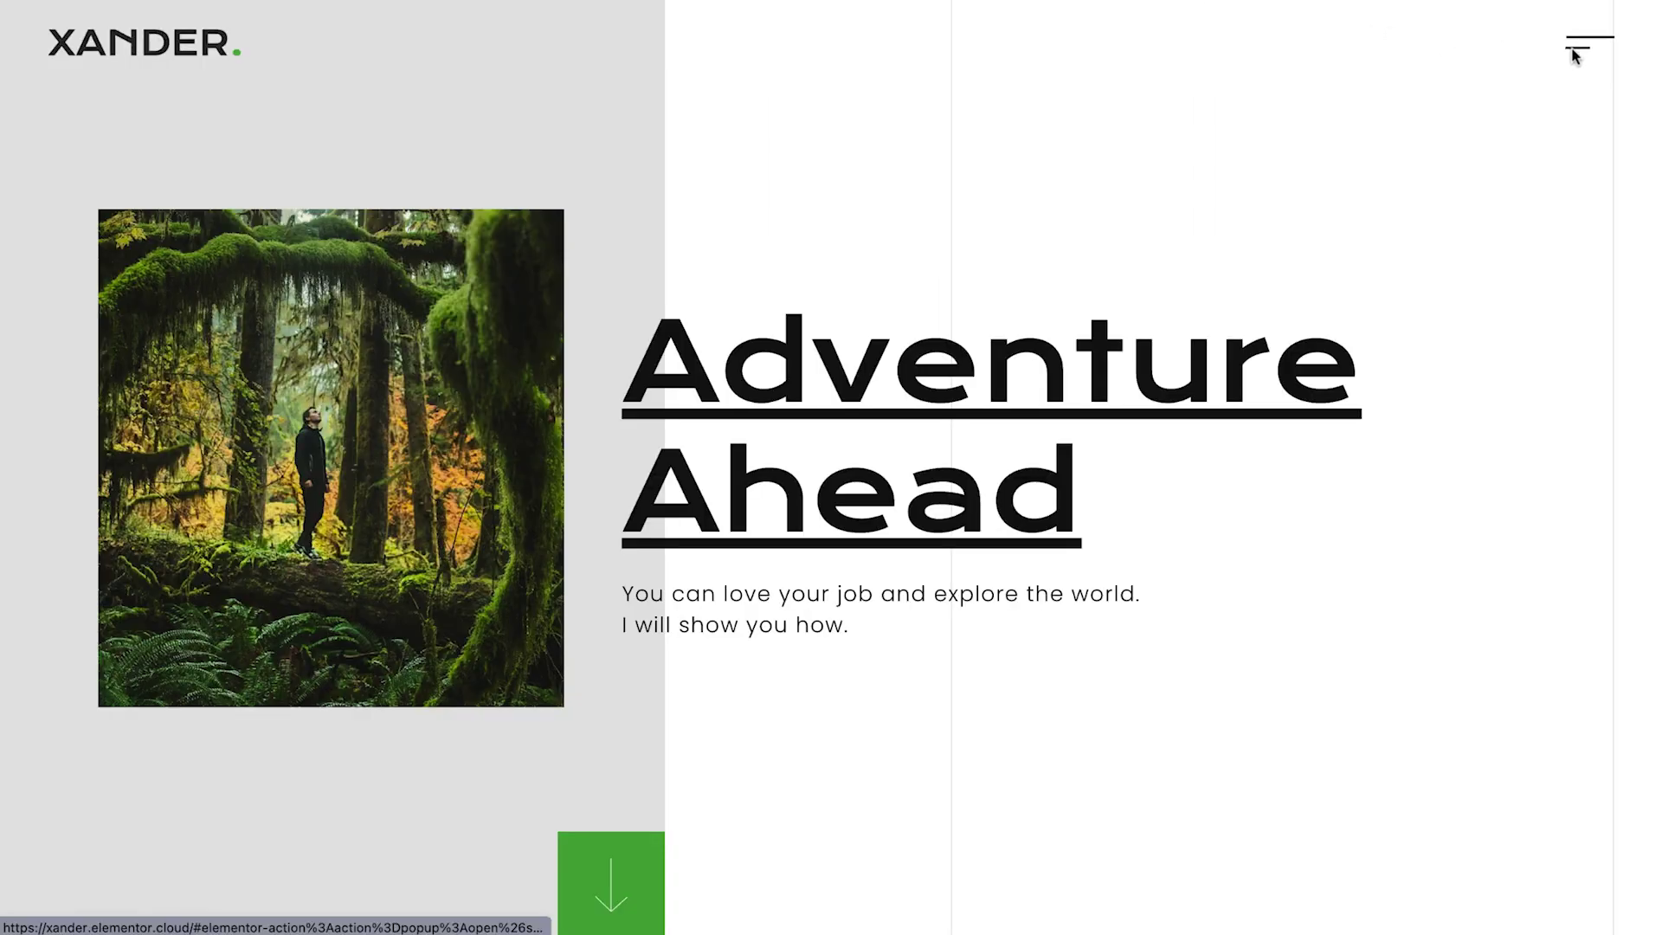
Test the live menu popup by opening and closing it from the hamburger icon.
left_click(1573, 54)
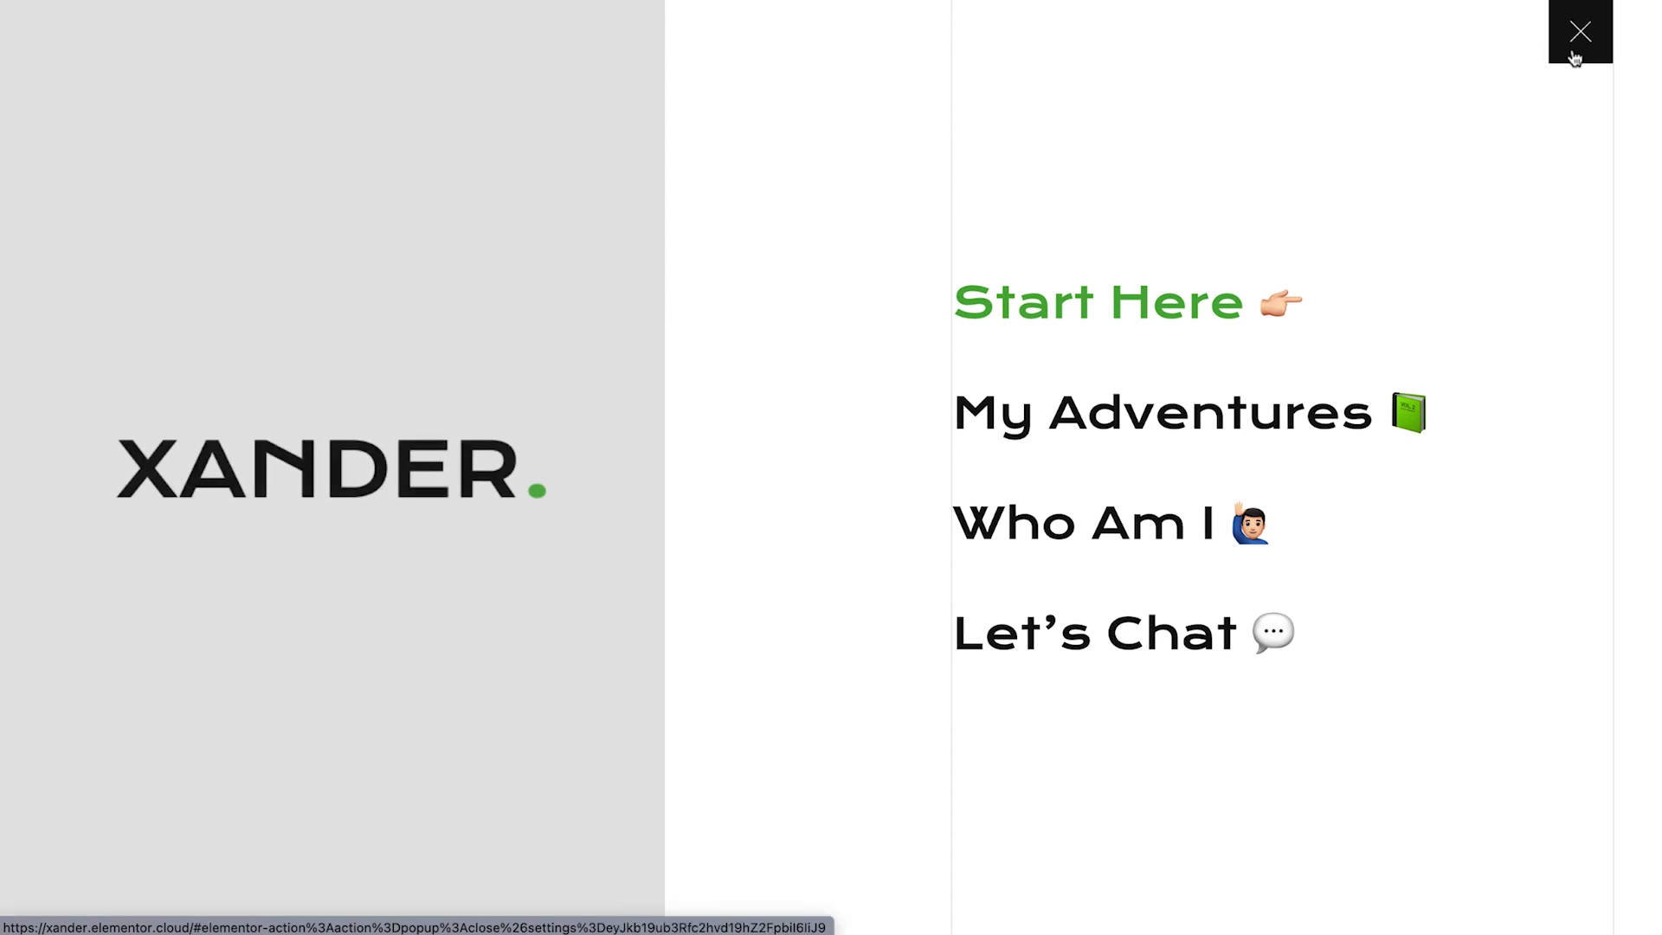
left_click(1573, 54)
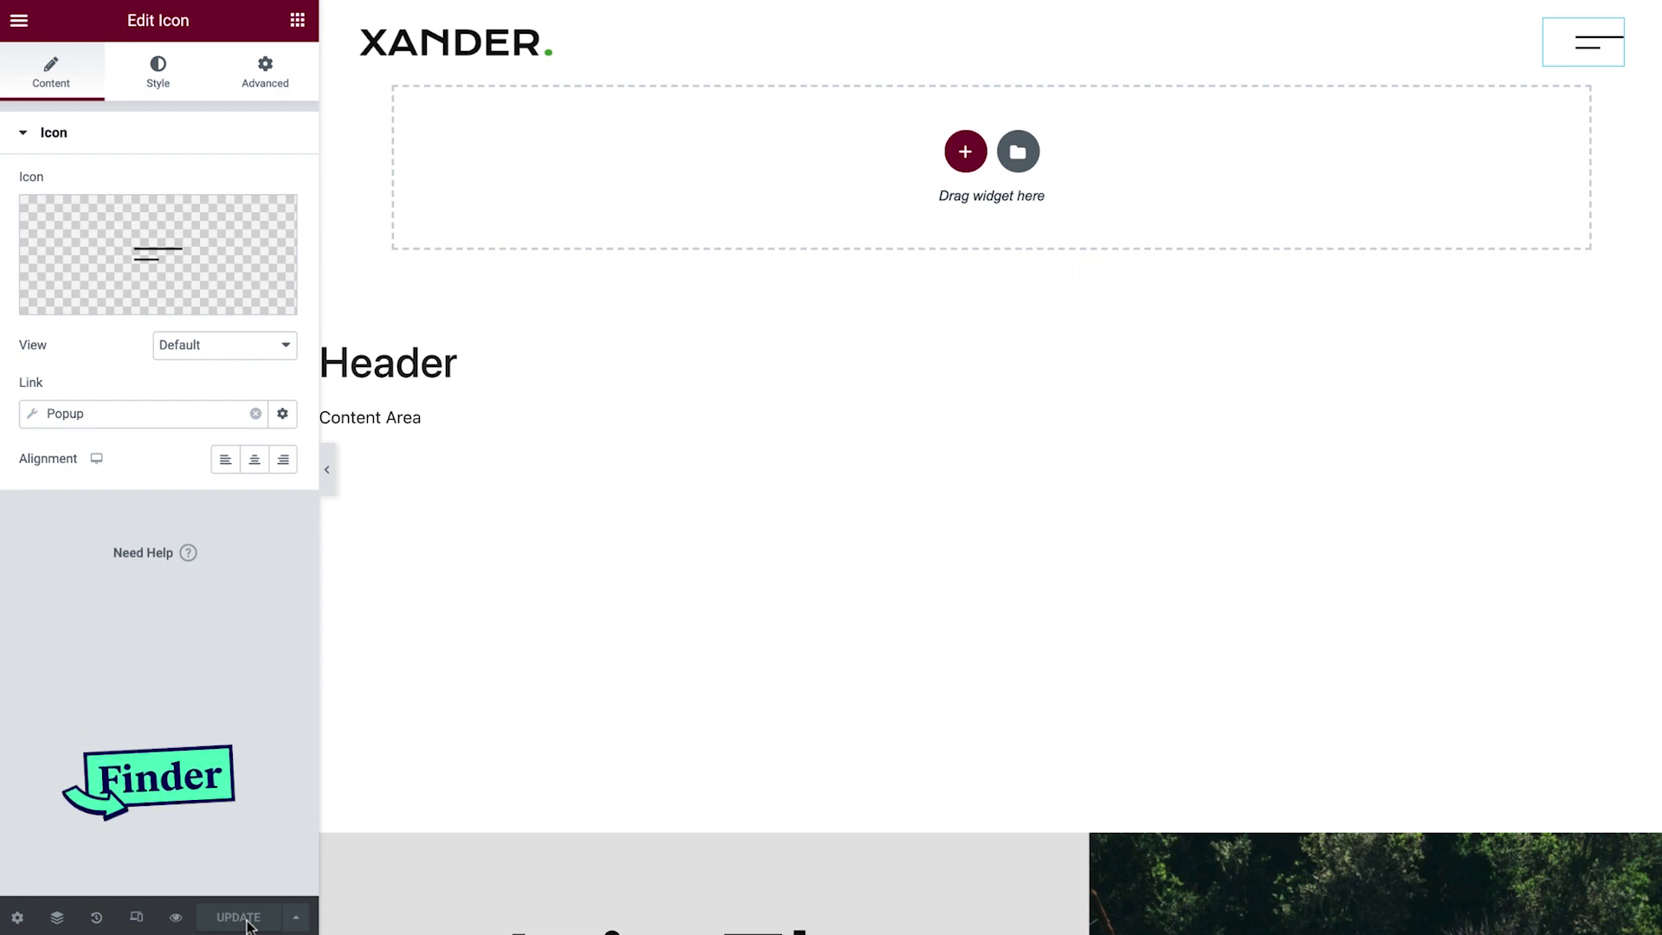
Find 'menu' in Finder, open the Menu Popup template and select its Nav Menu widget.
key("ctrl+e")
type("menu")
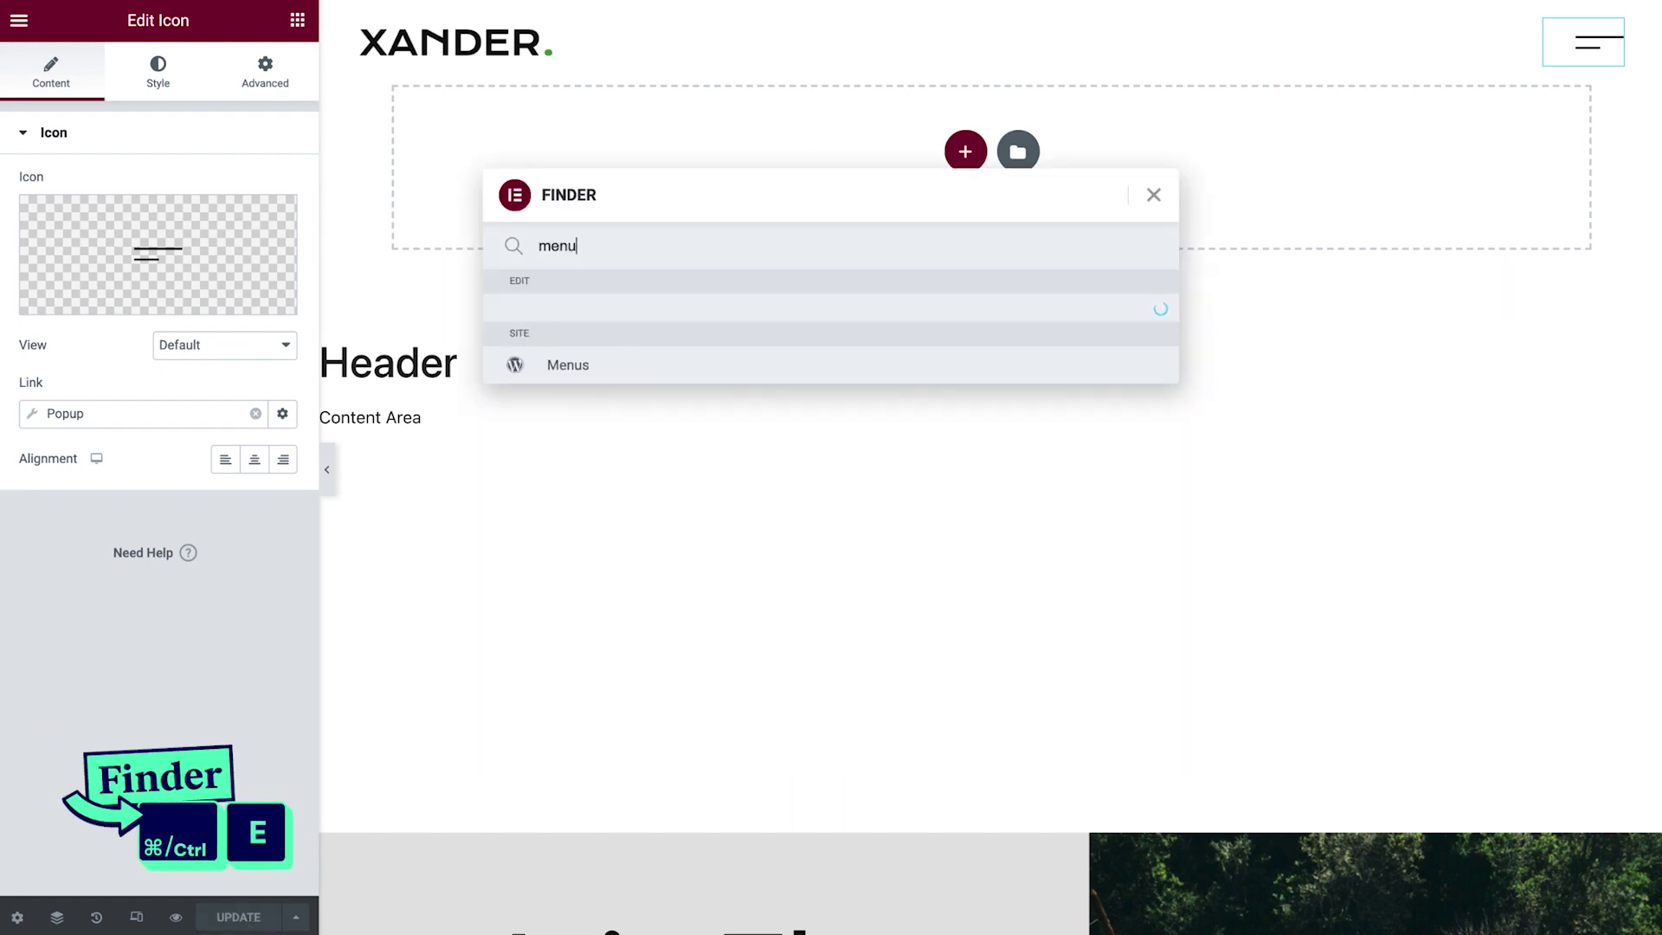
left_click(659, 321)
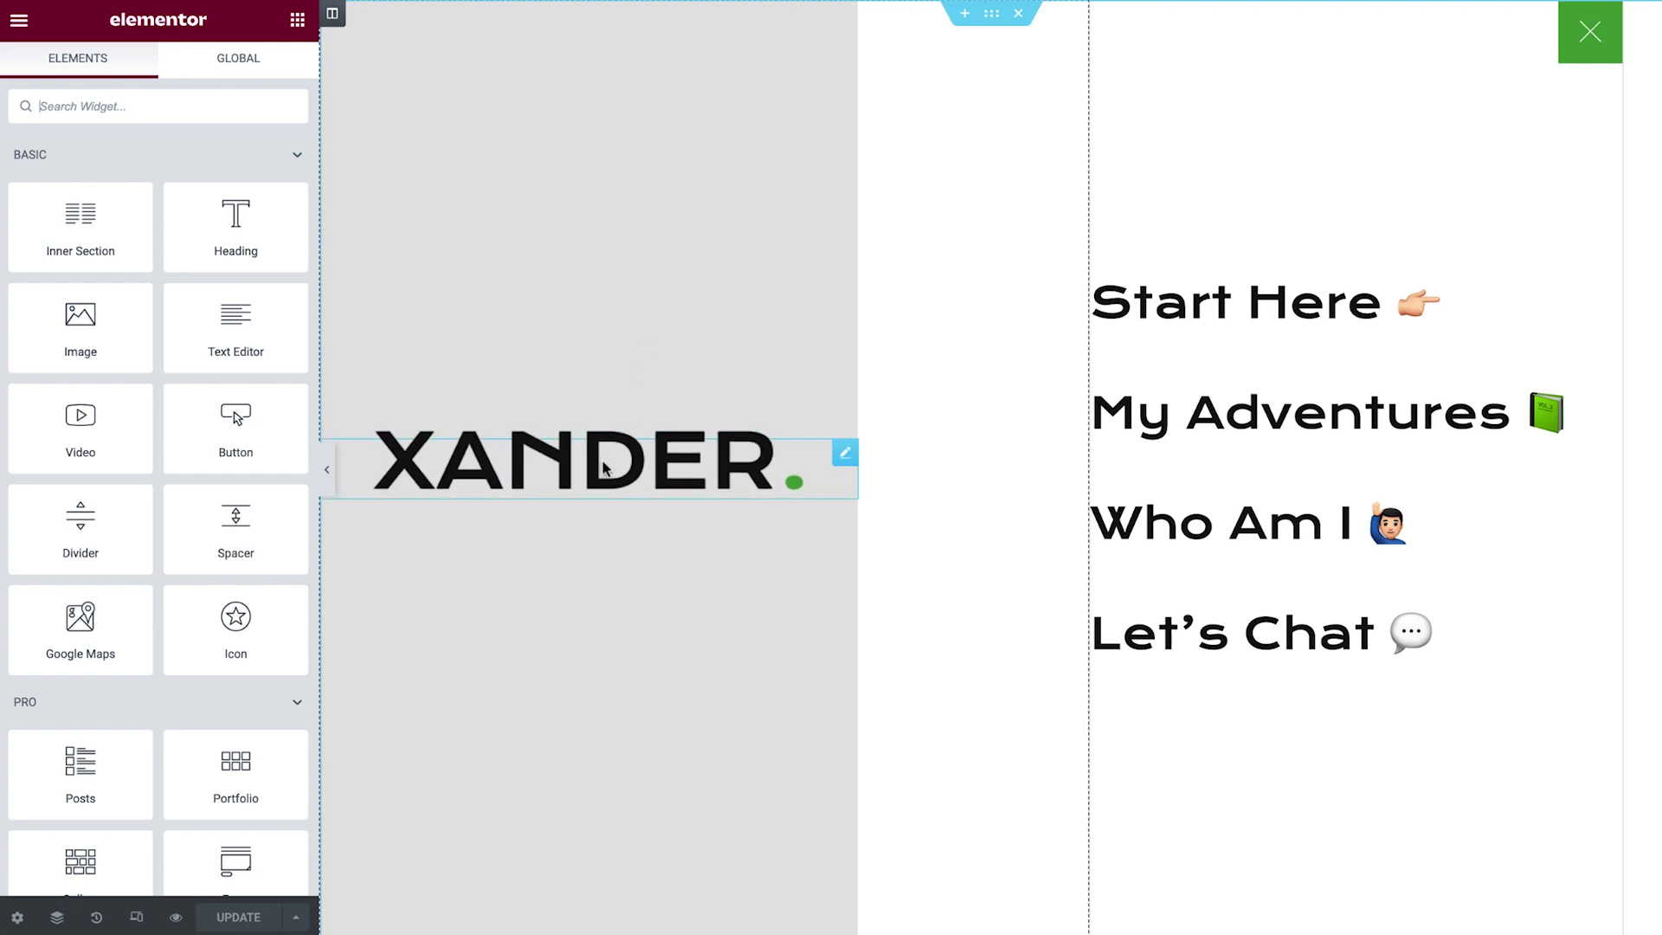
left_click(1171, 326)
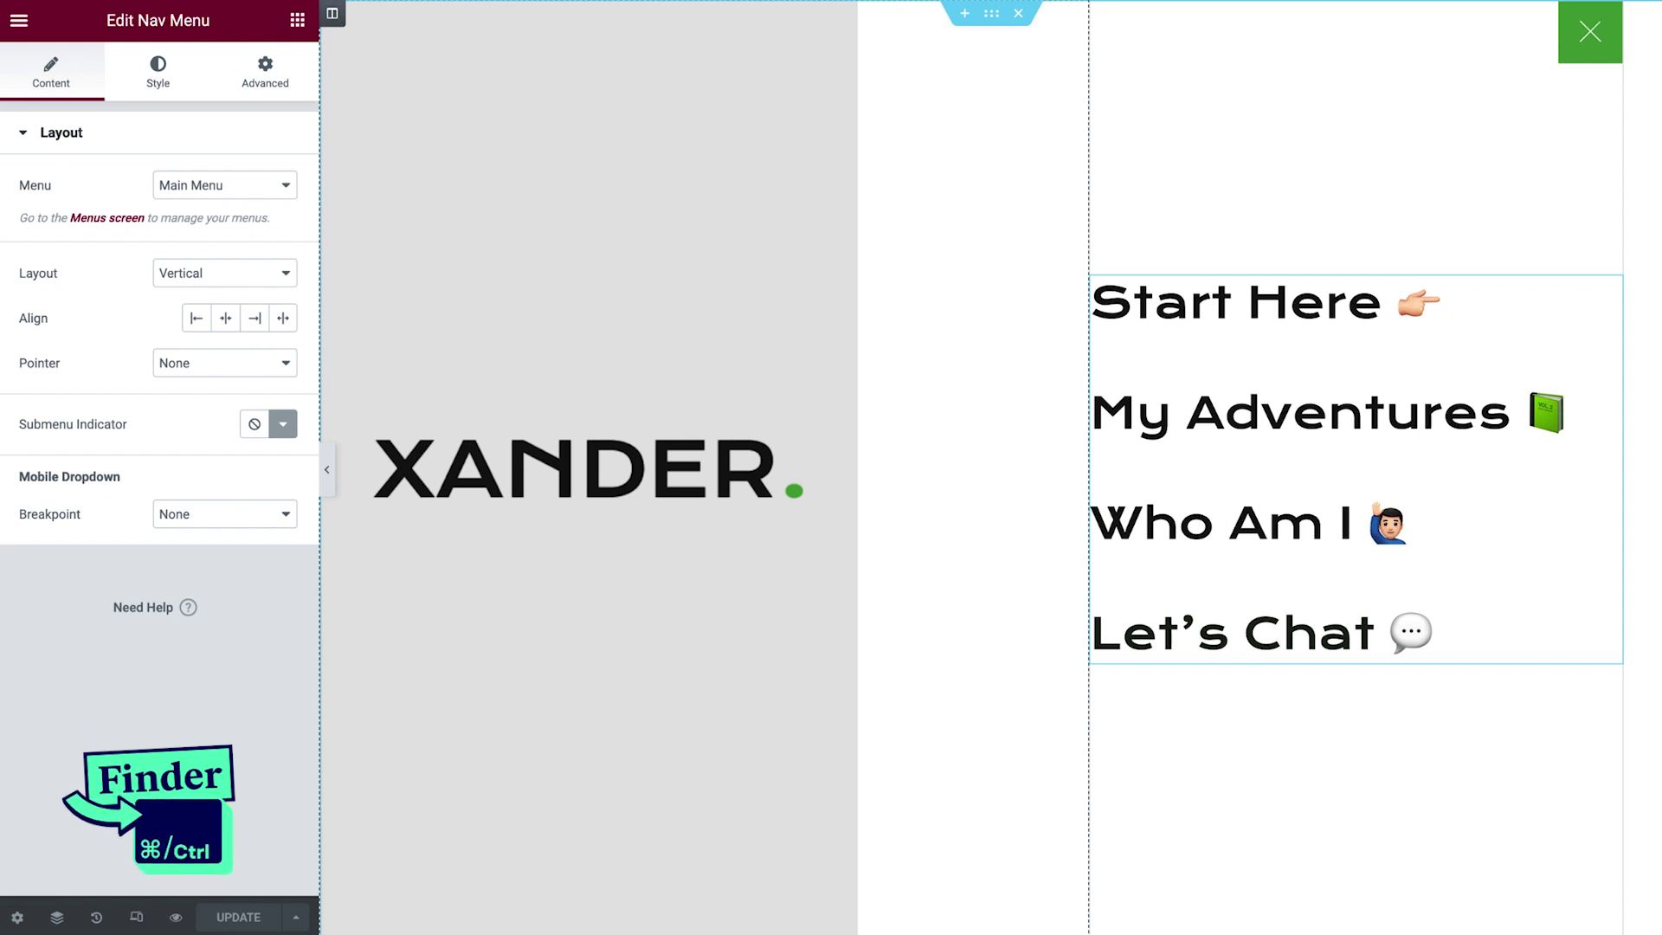
Search 'footer' in the Ctrl+E Finder to bring up the Footer template.
key("ctrl+e")
type("footer")
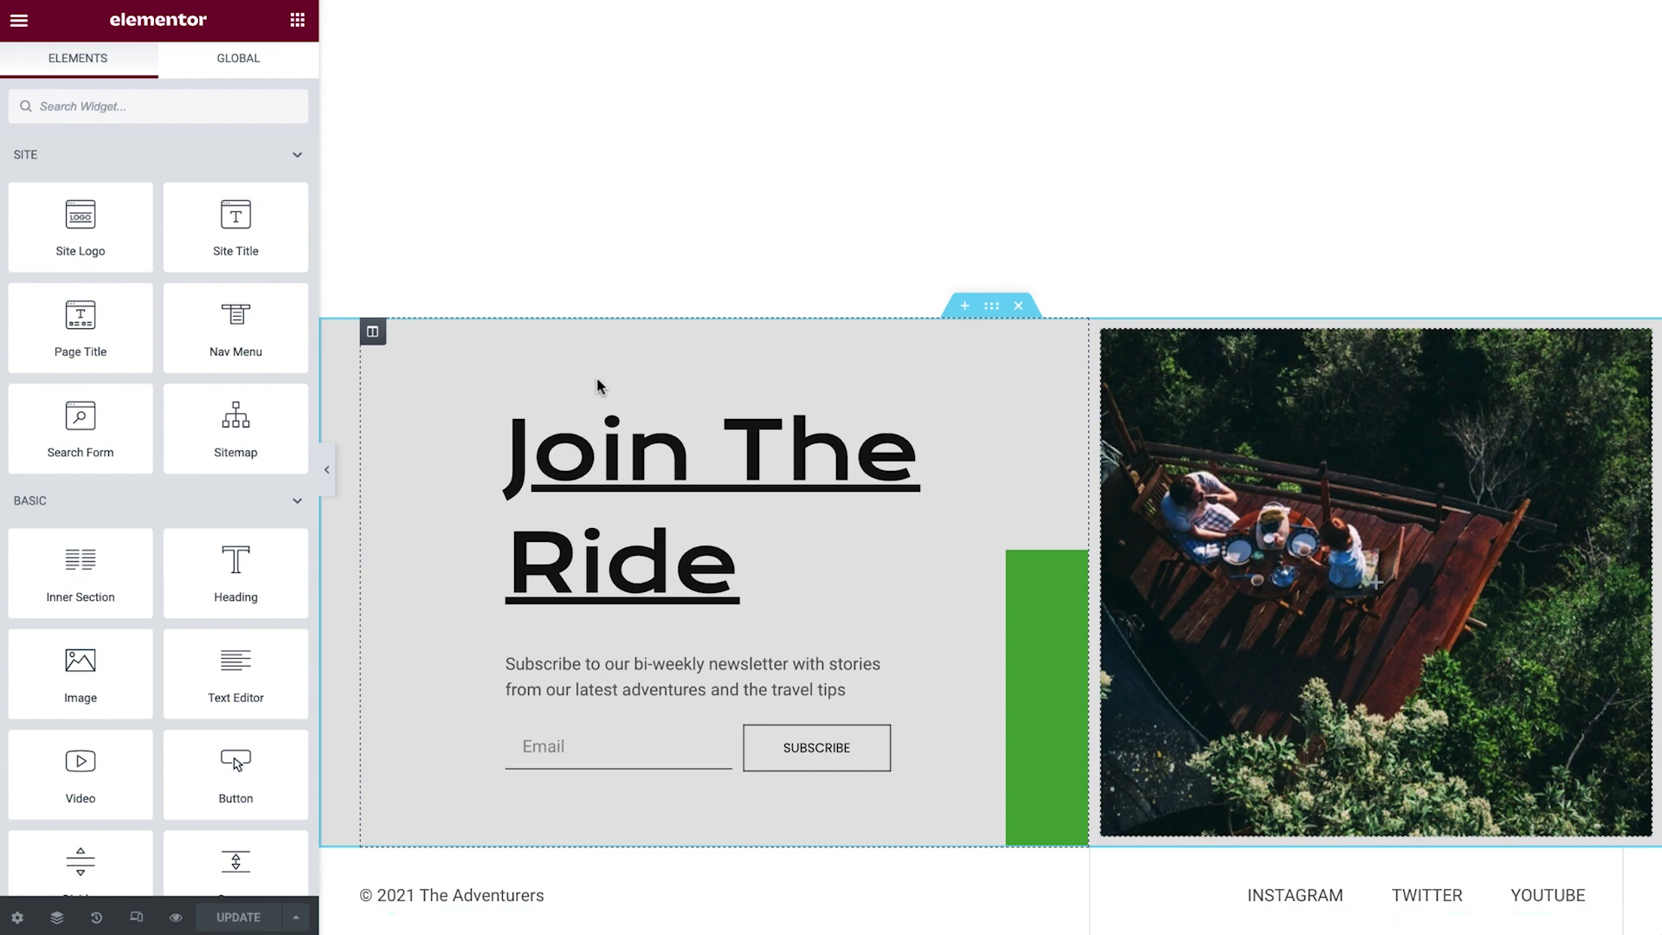
Change the footer heading from 'Join The Ride' to 'Join The Tribe'.
left_click(1071, 412)
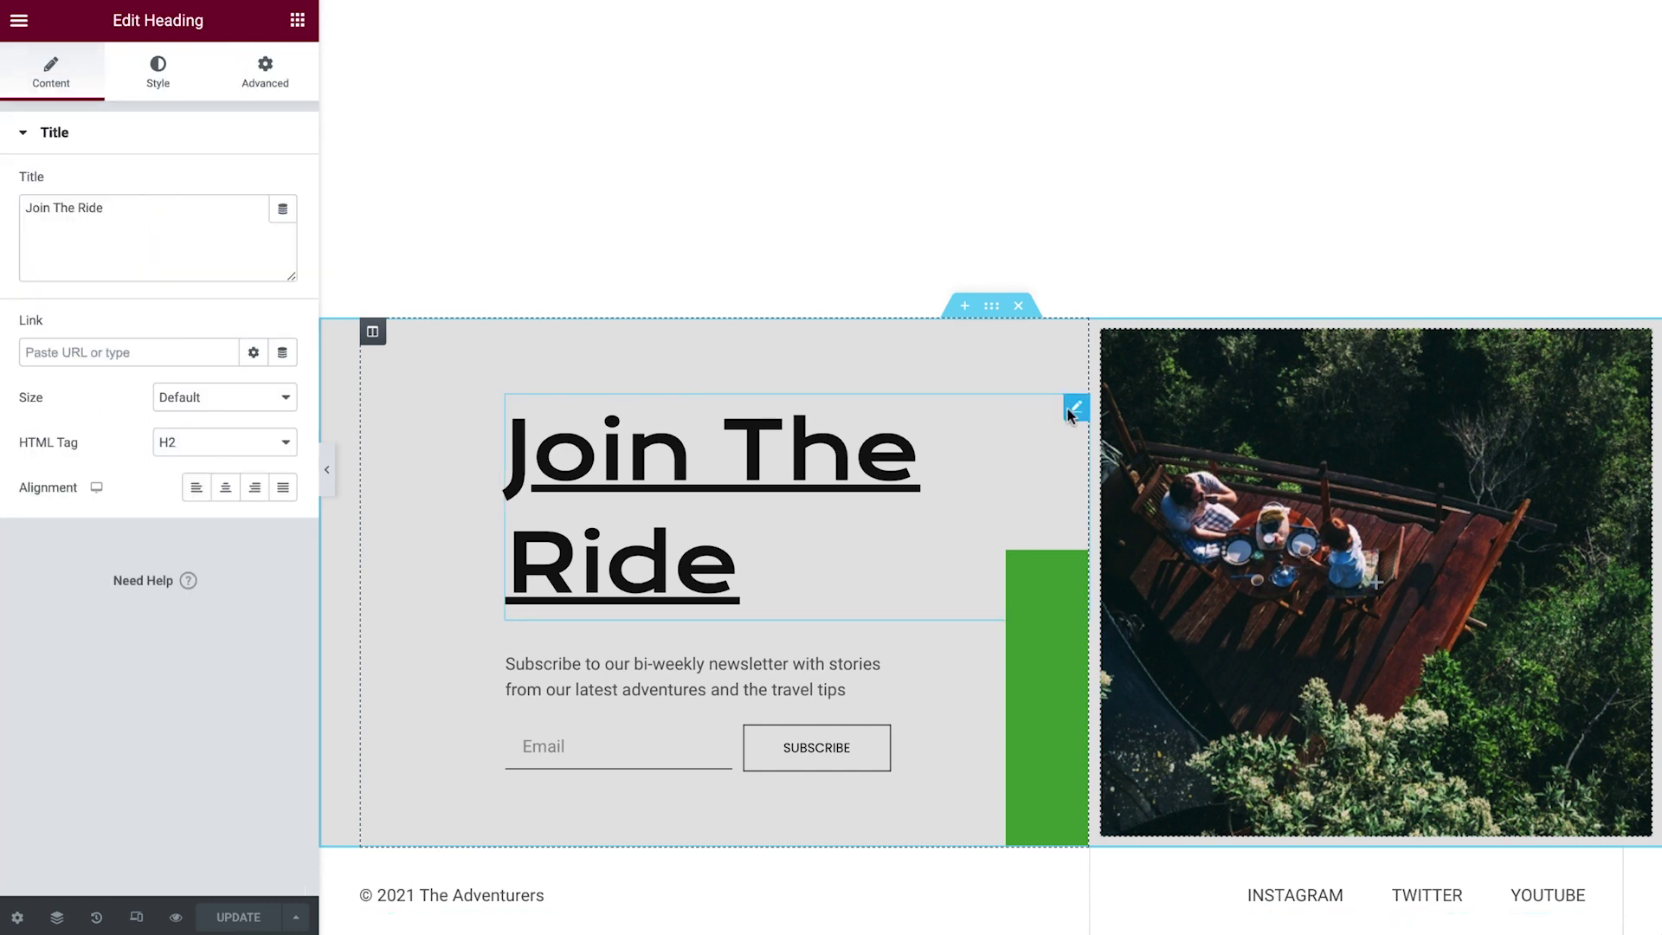
left_click_drag(118, 209, 89, 215)
type("Tribe")
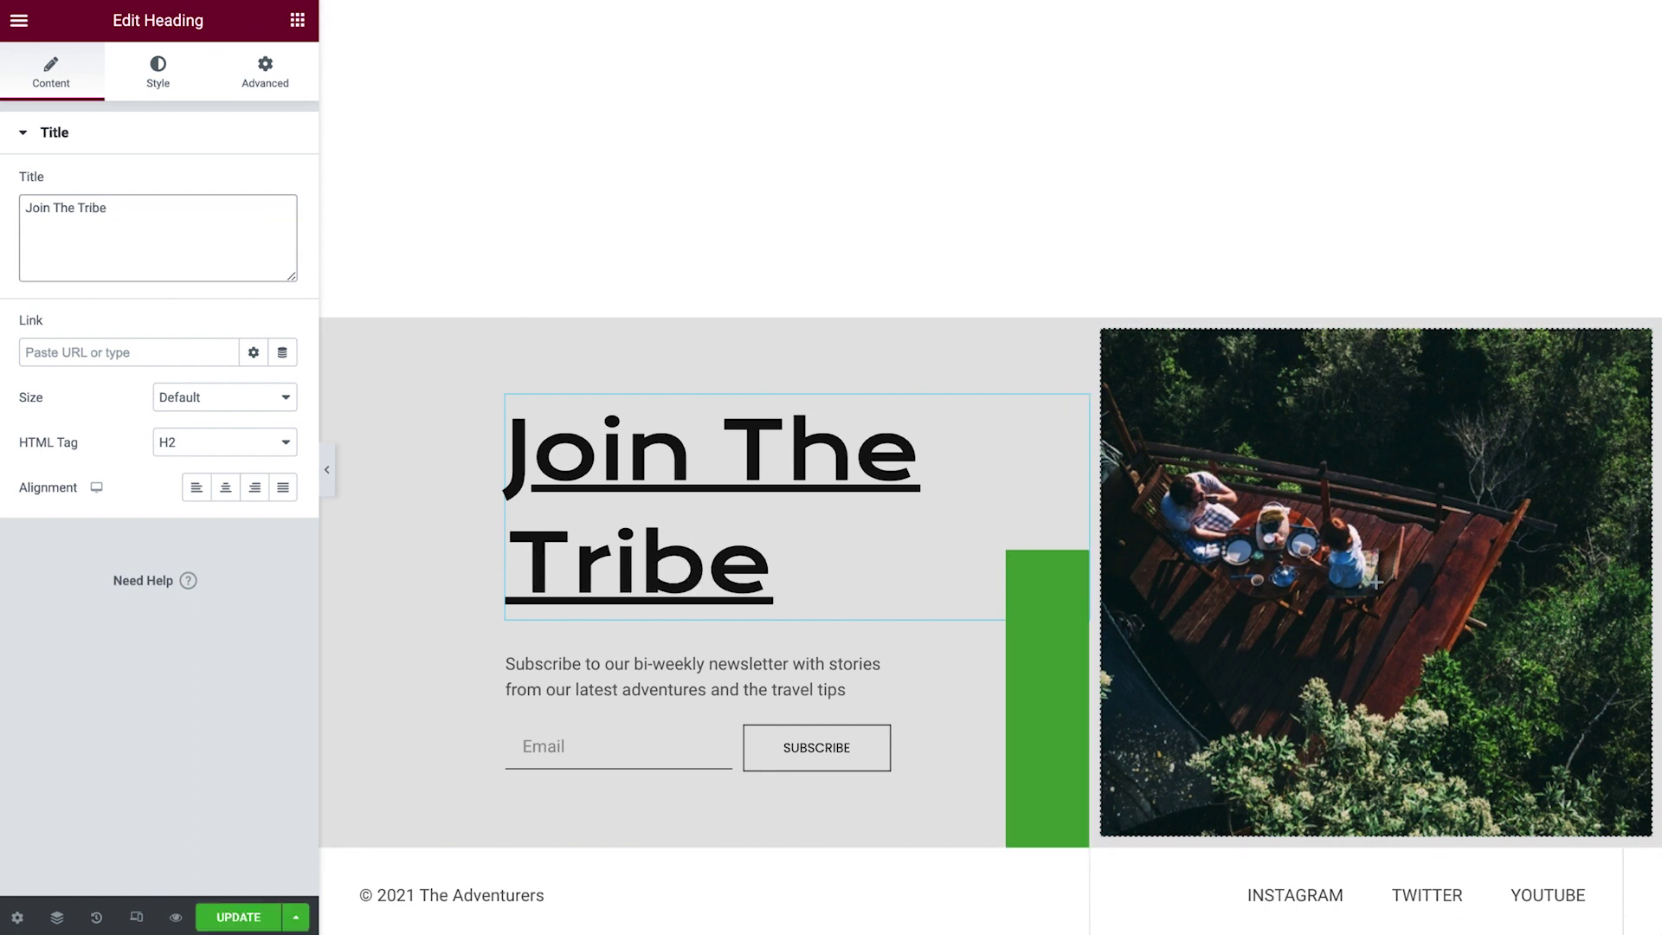
Replace the subscribe paragraph with the pasted weekly-tips copy.
left_click(847, 680)
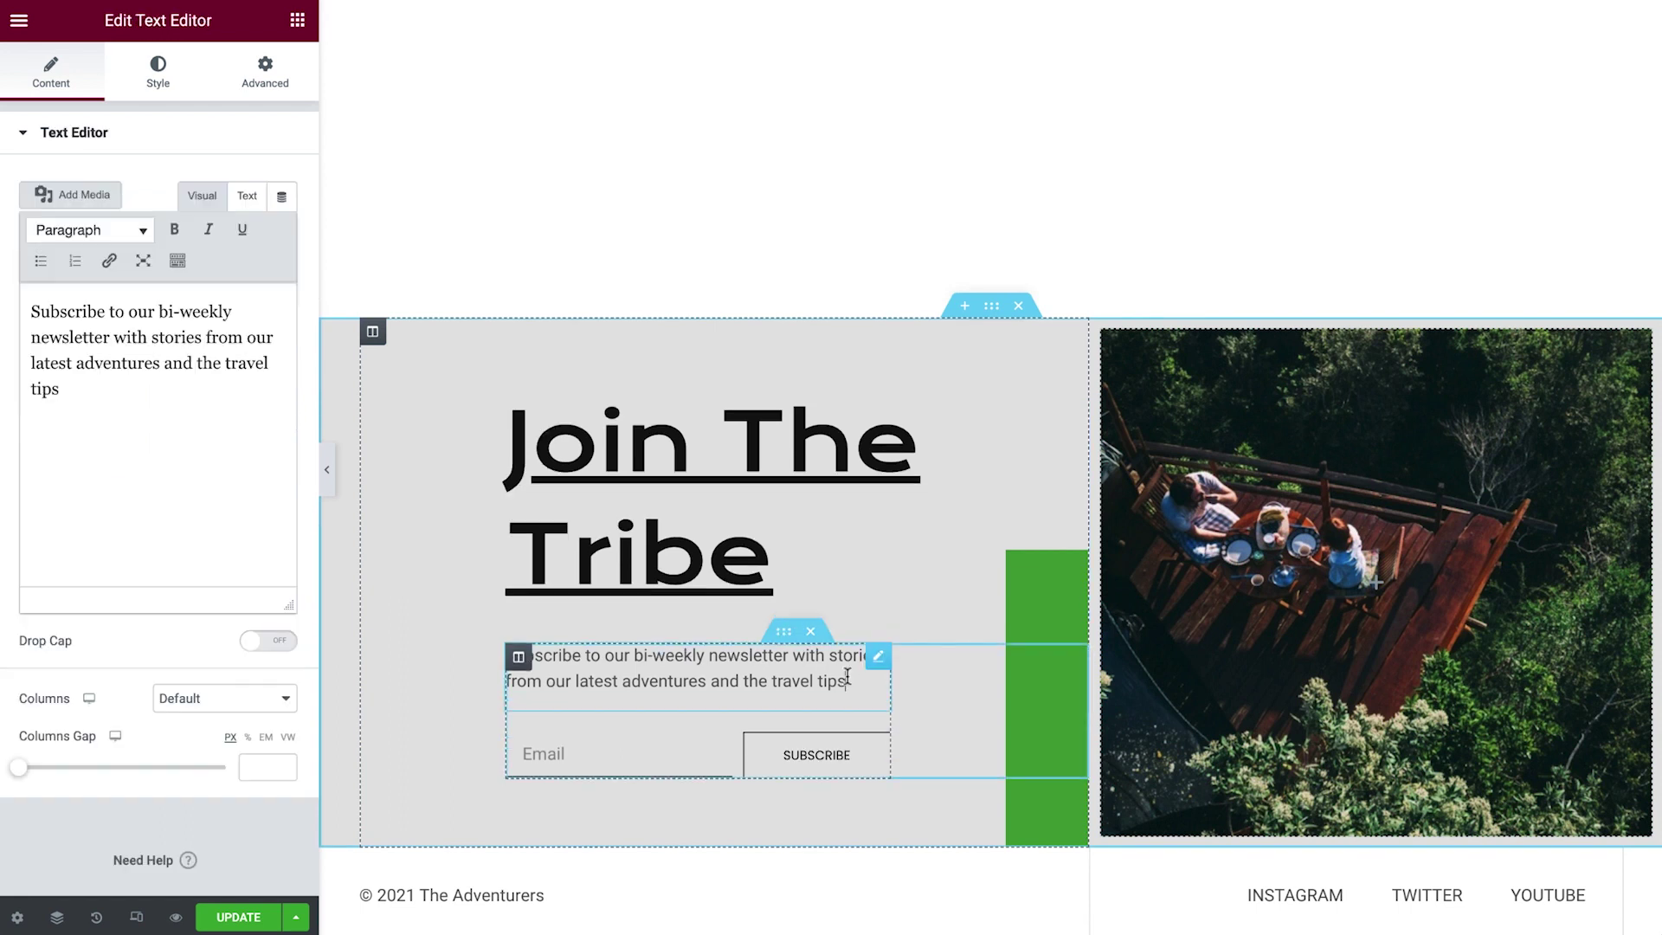
left_click_drag(200, 438, 4, 326)
type("Every week I send out an email with the best tips and post highlights to help you live the digital nomad life. If that's for you, subscribe below.")
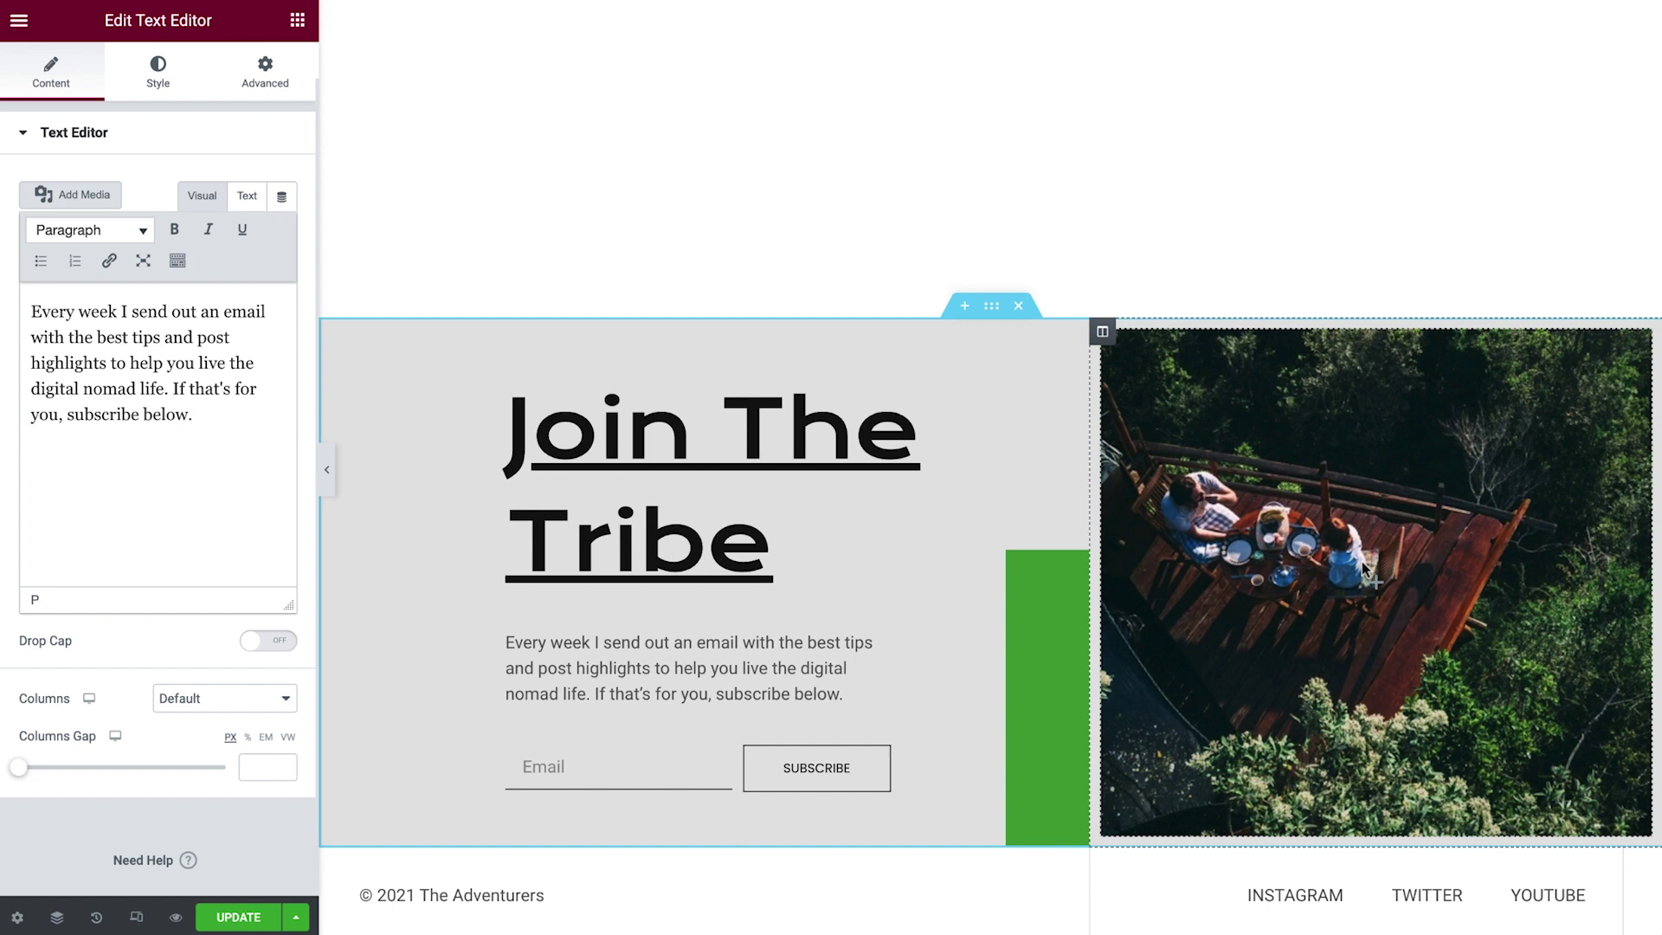
Set the photo column's background image to the railway-track photo from the Media Library.
left_click(1101, 332)
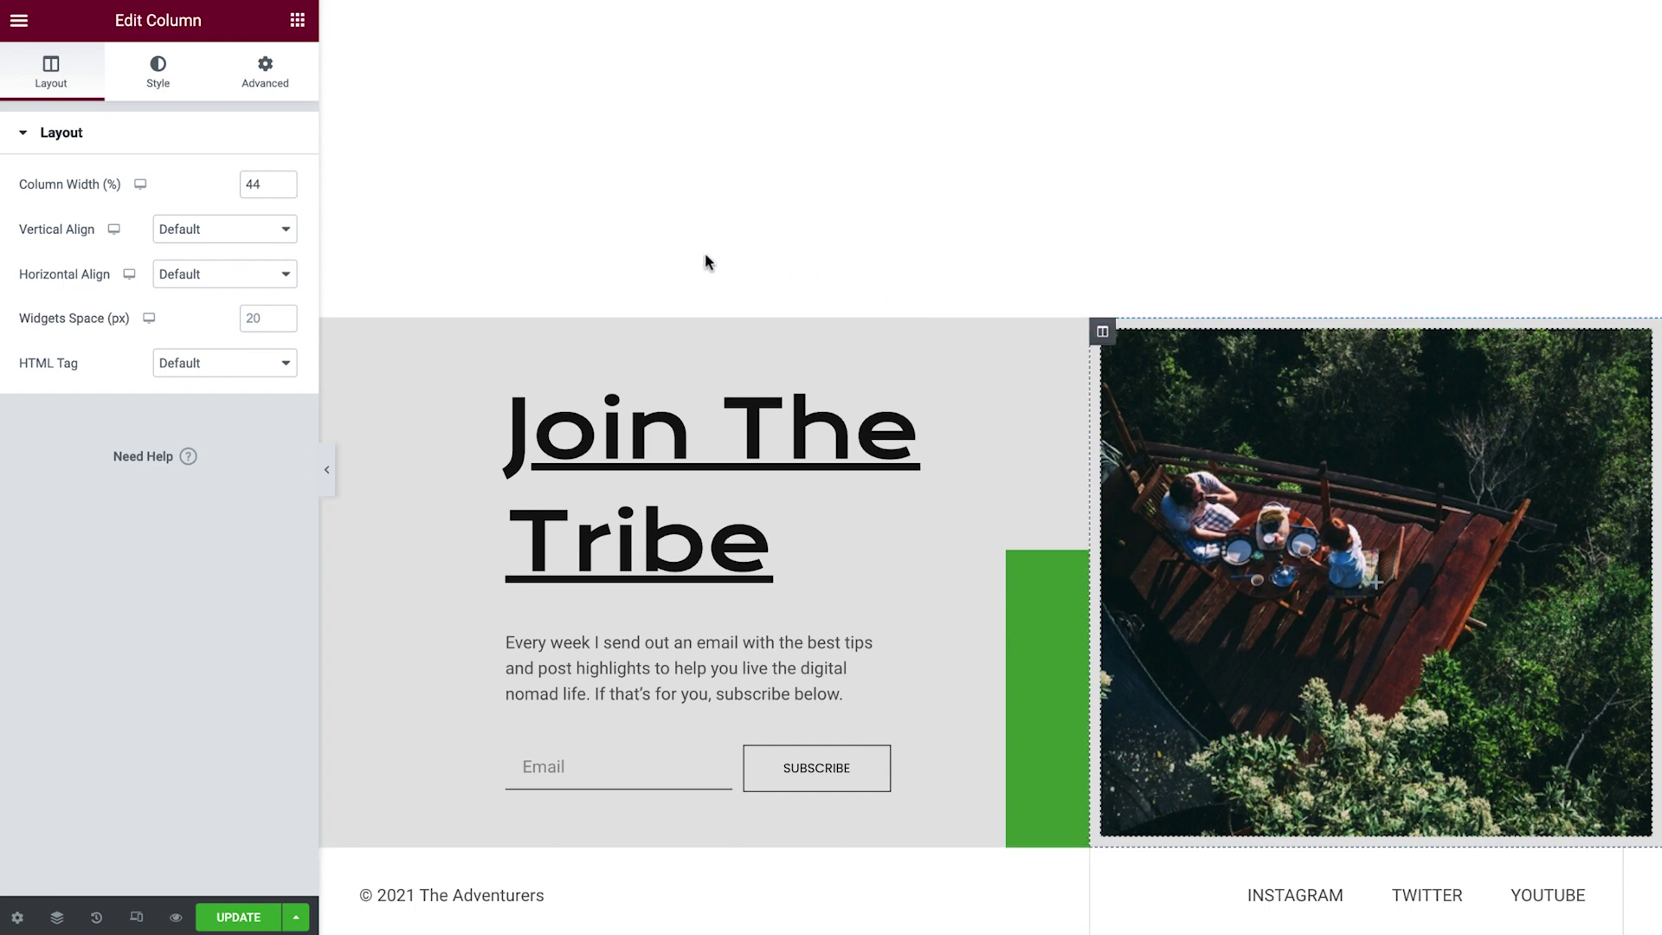
left_click(156, 87)
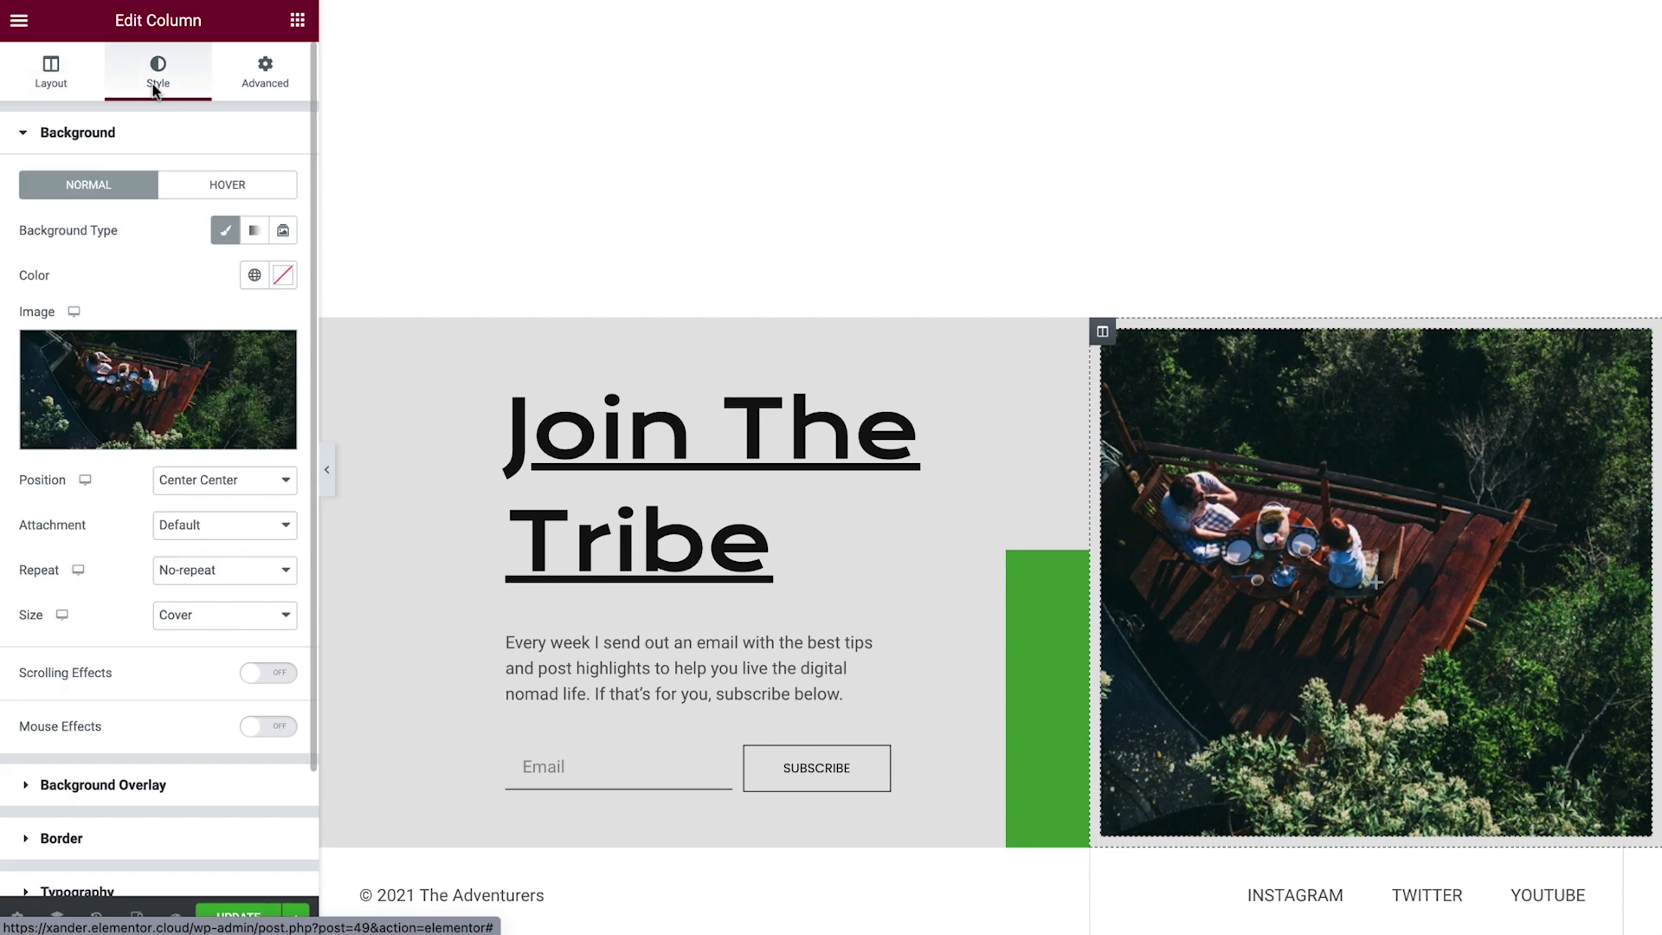
mouse_move(163, 353)
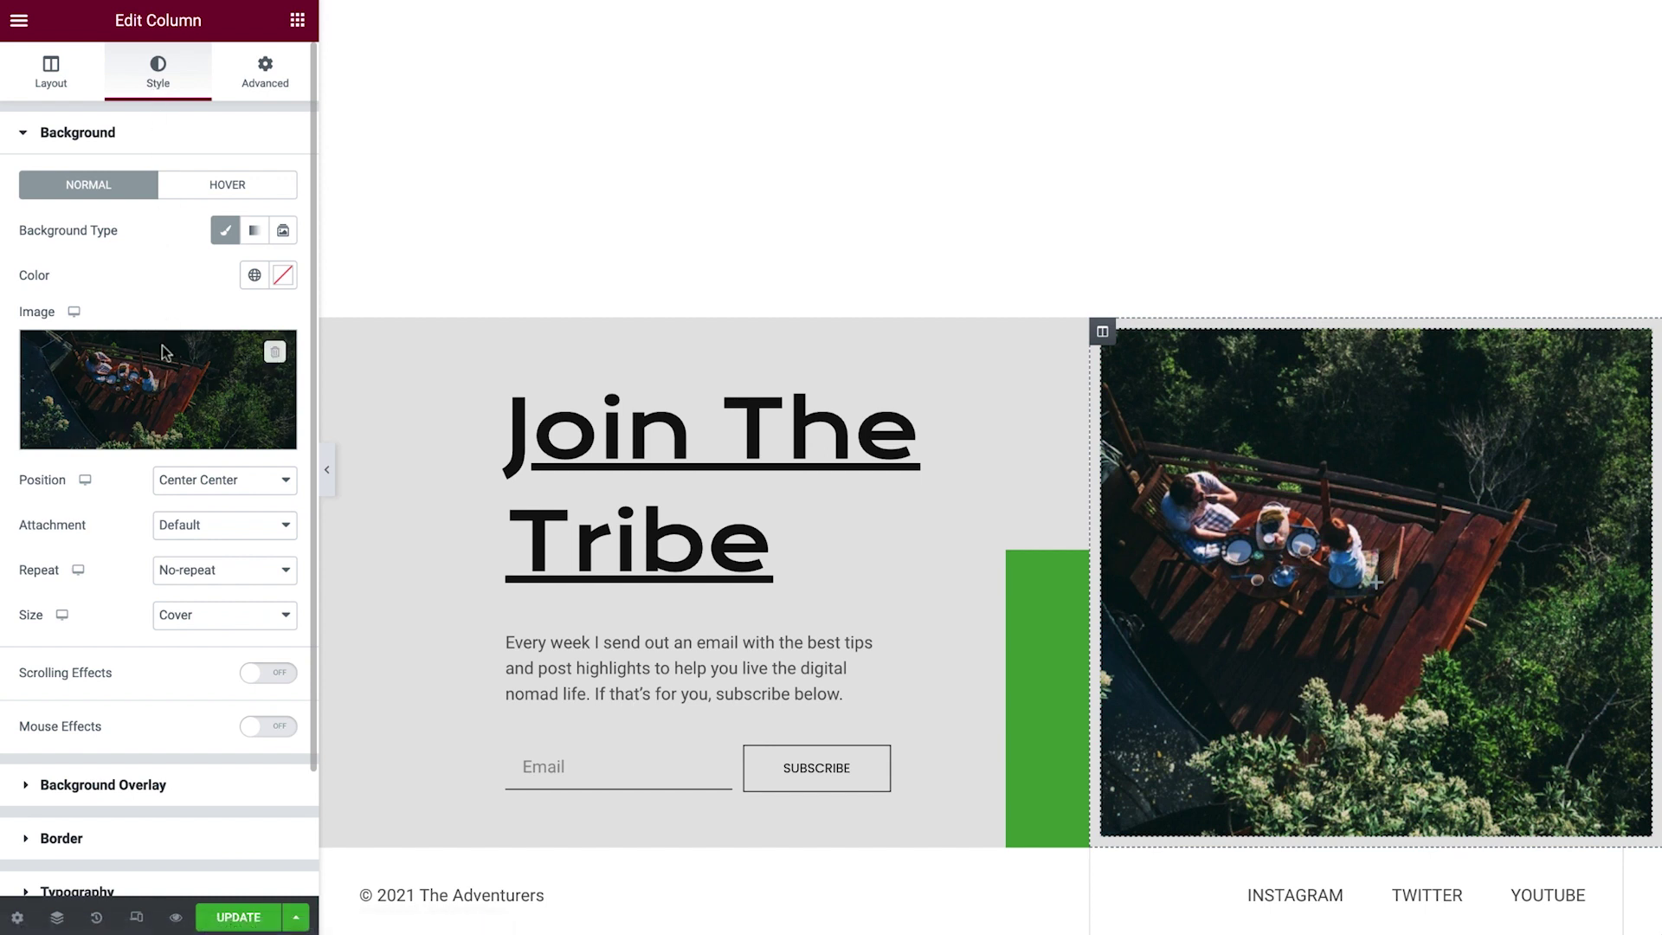
left_click(169, 433)
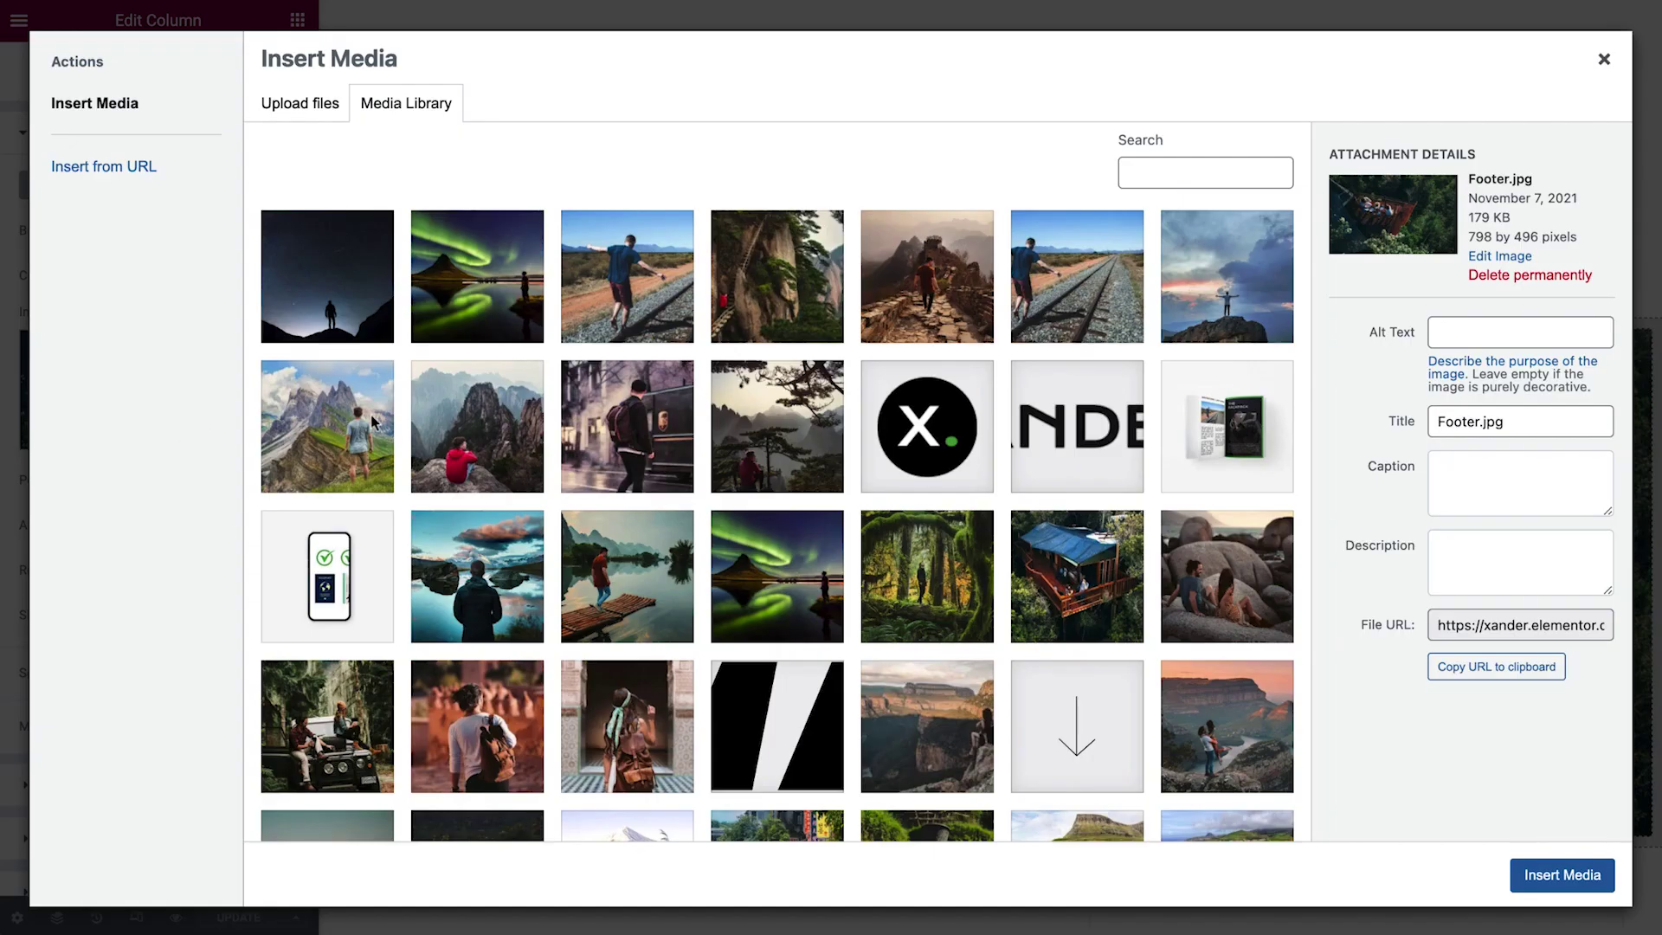
left_click(1068, 330)
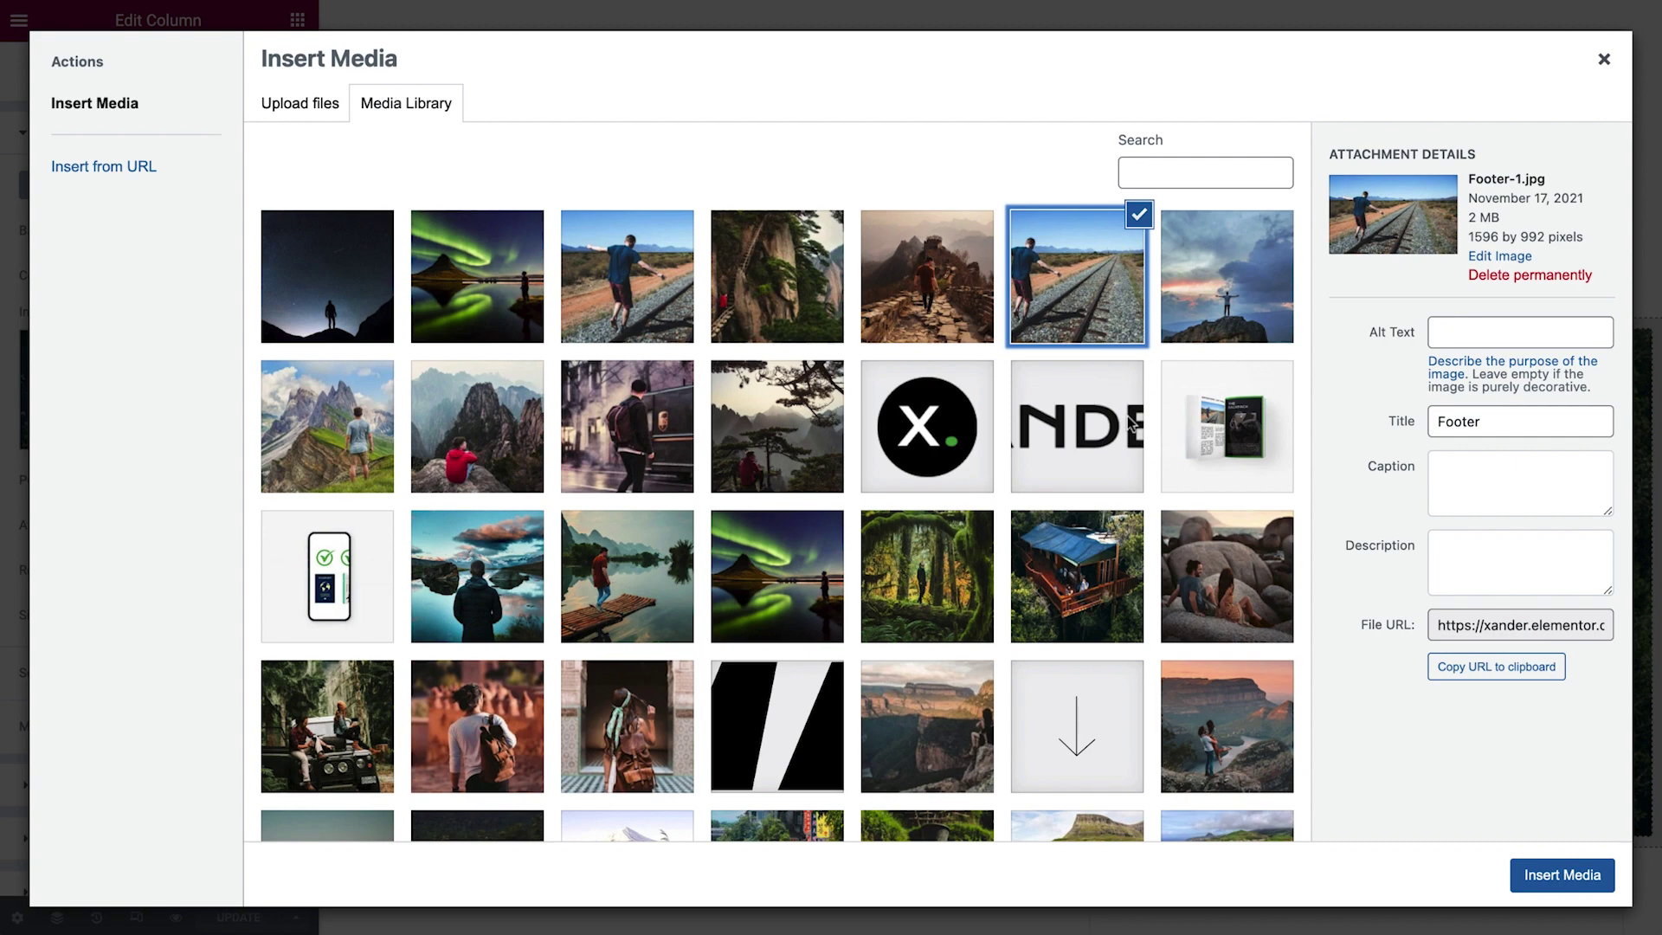
left_click(1562, 875)
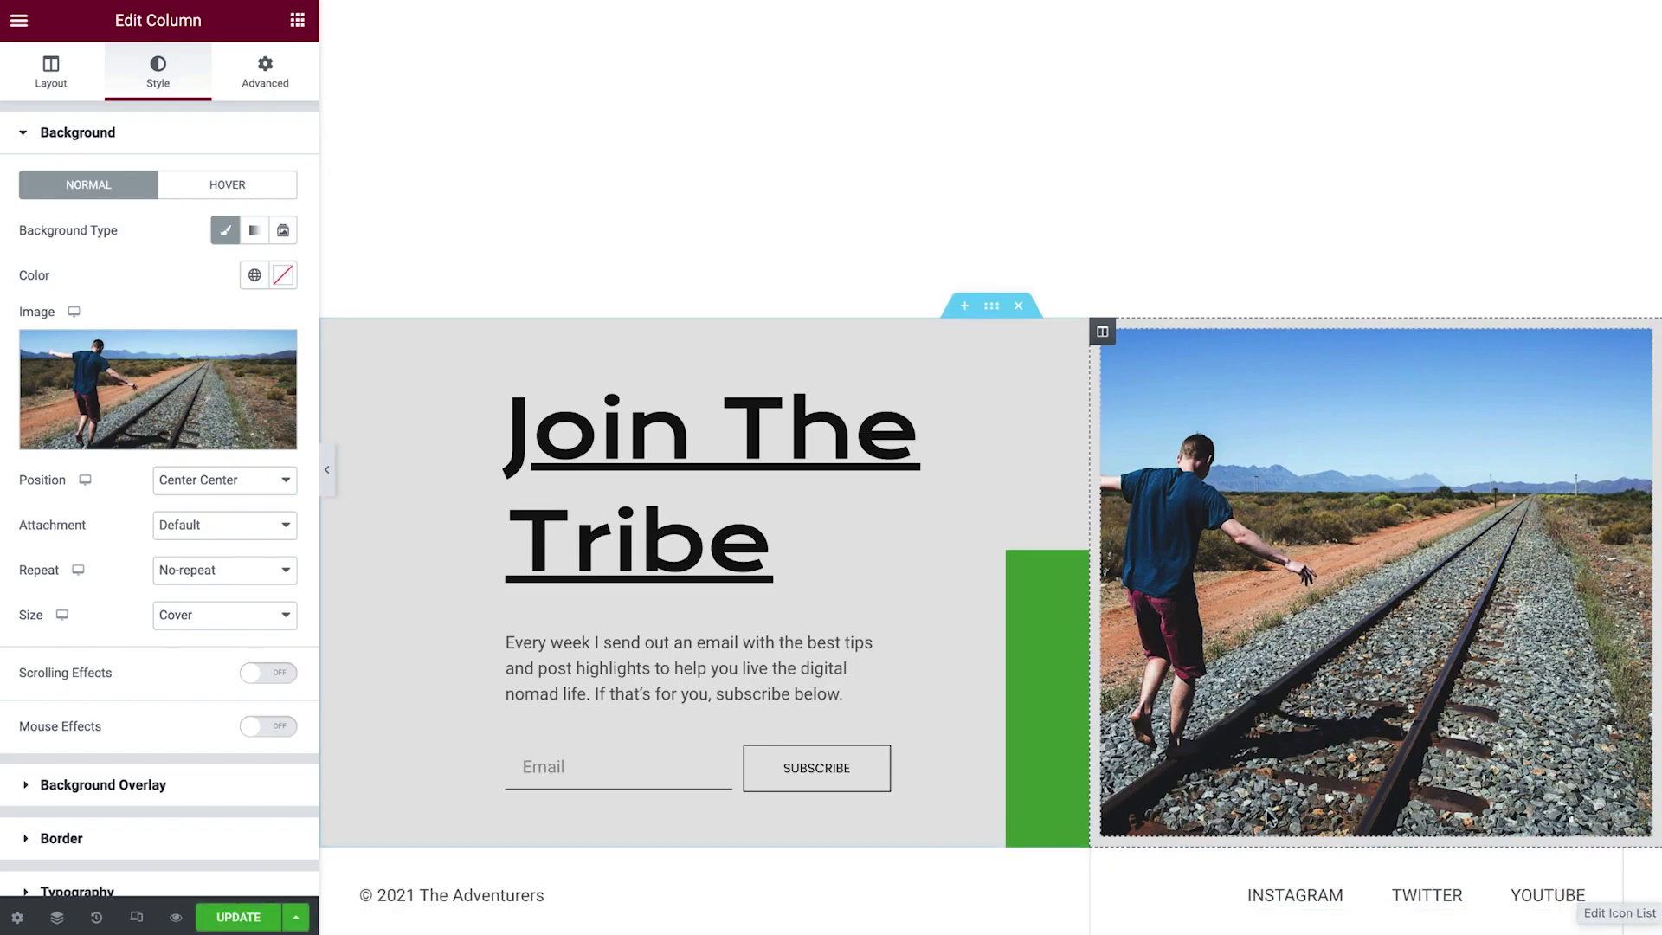
Review the signup form's after-submit actions, keeping Collect Submissions and Email without adding any.
left_click(838, 751)
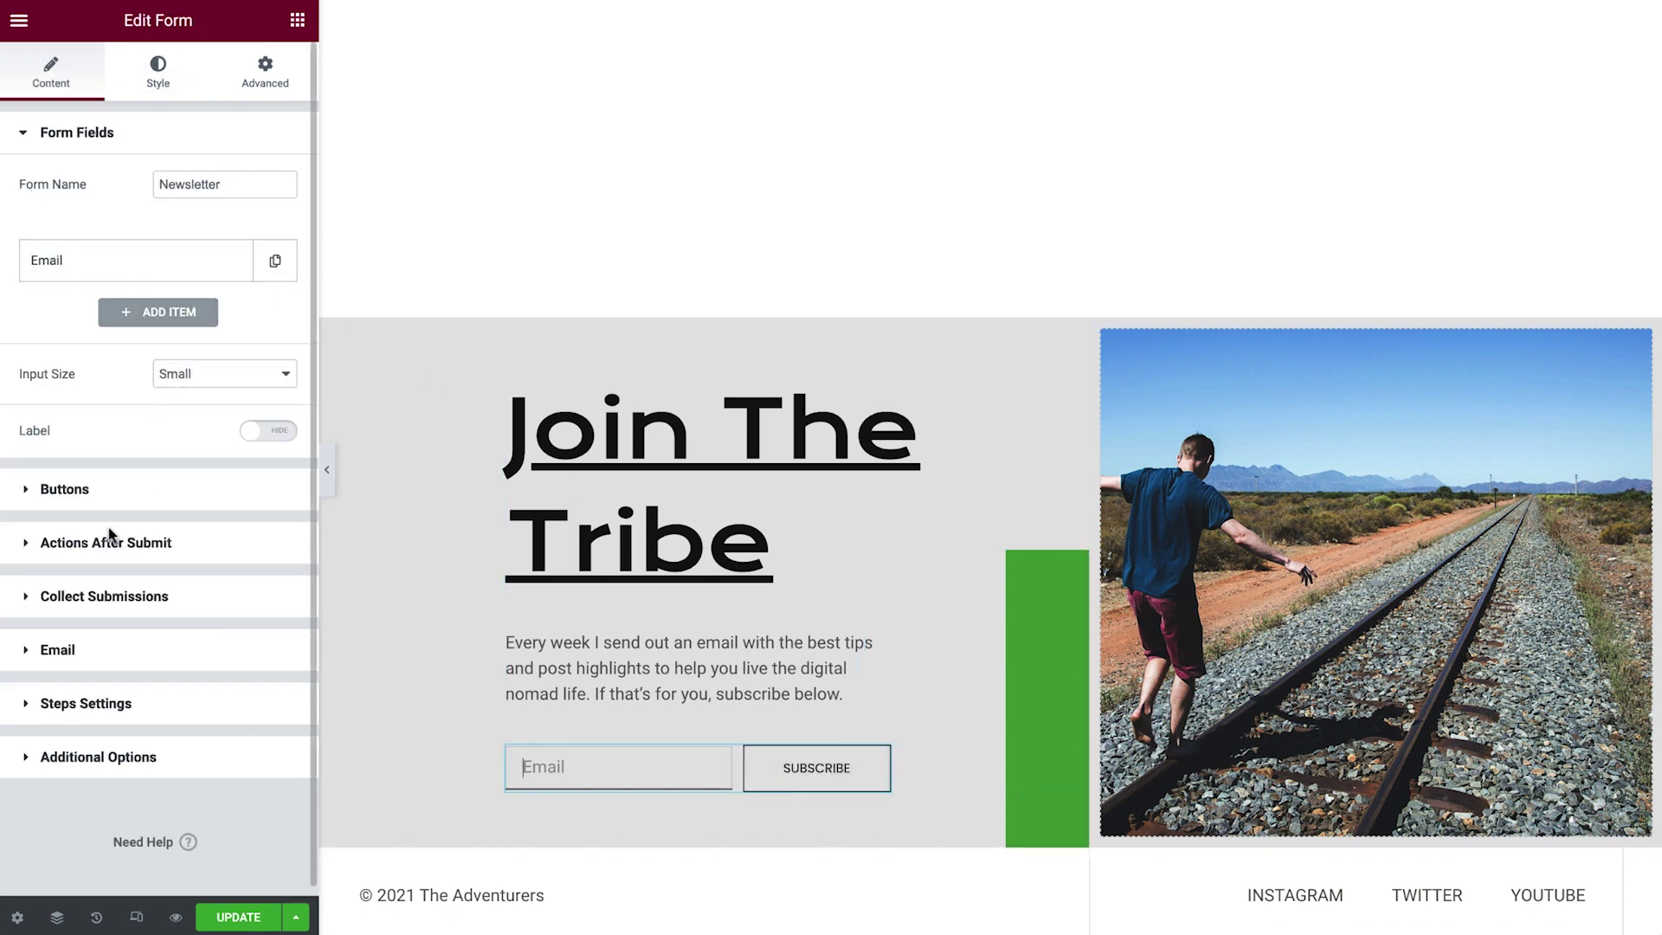
left_click(97, 552)
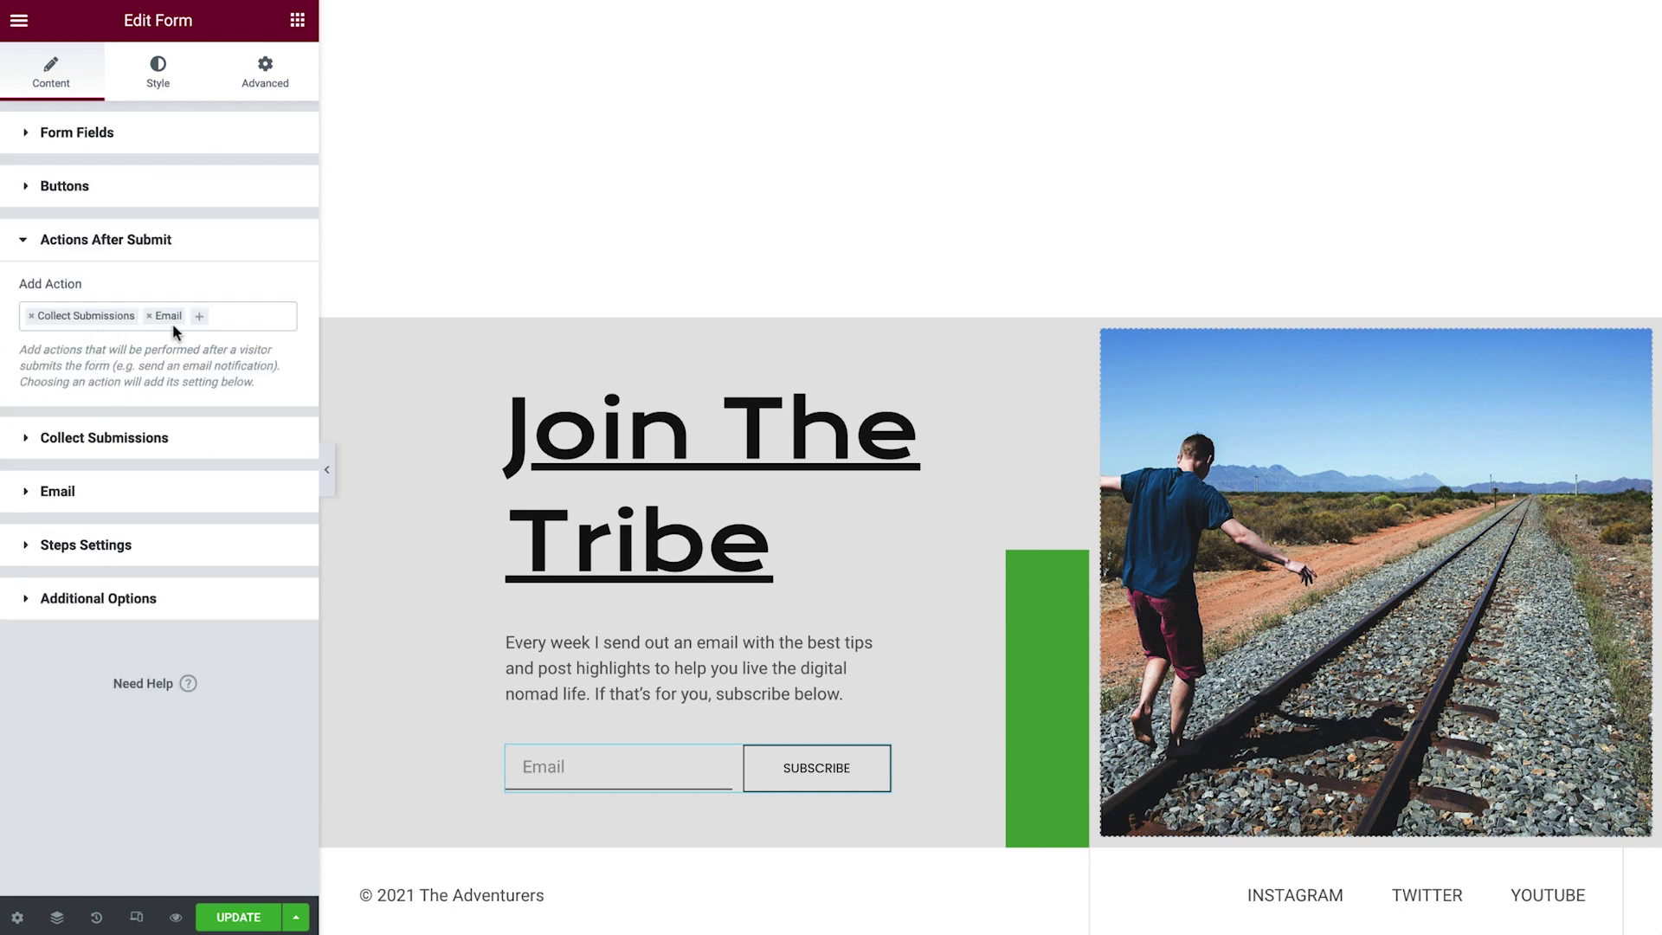
left_click(199, 320)
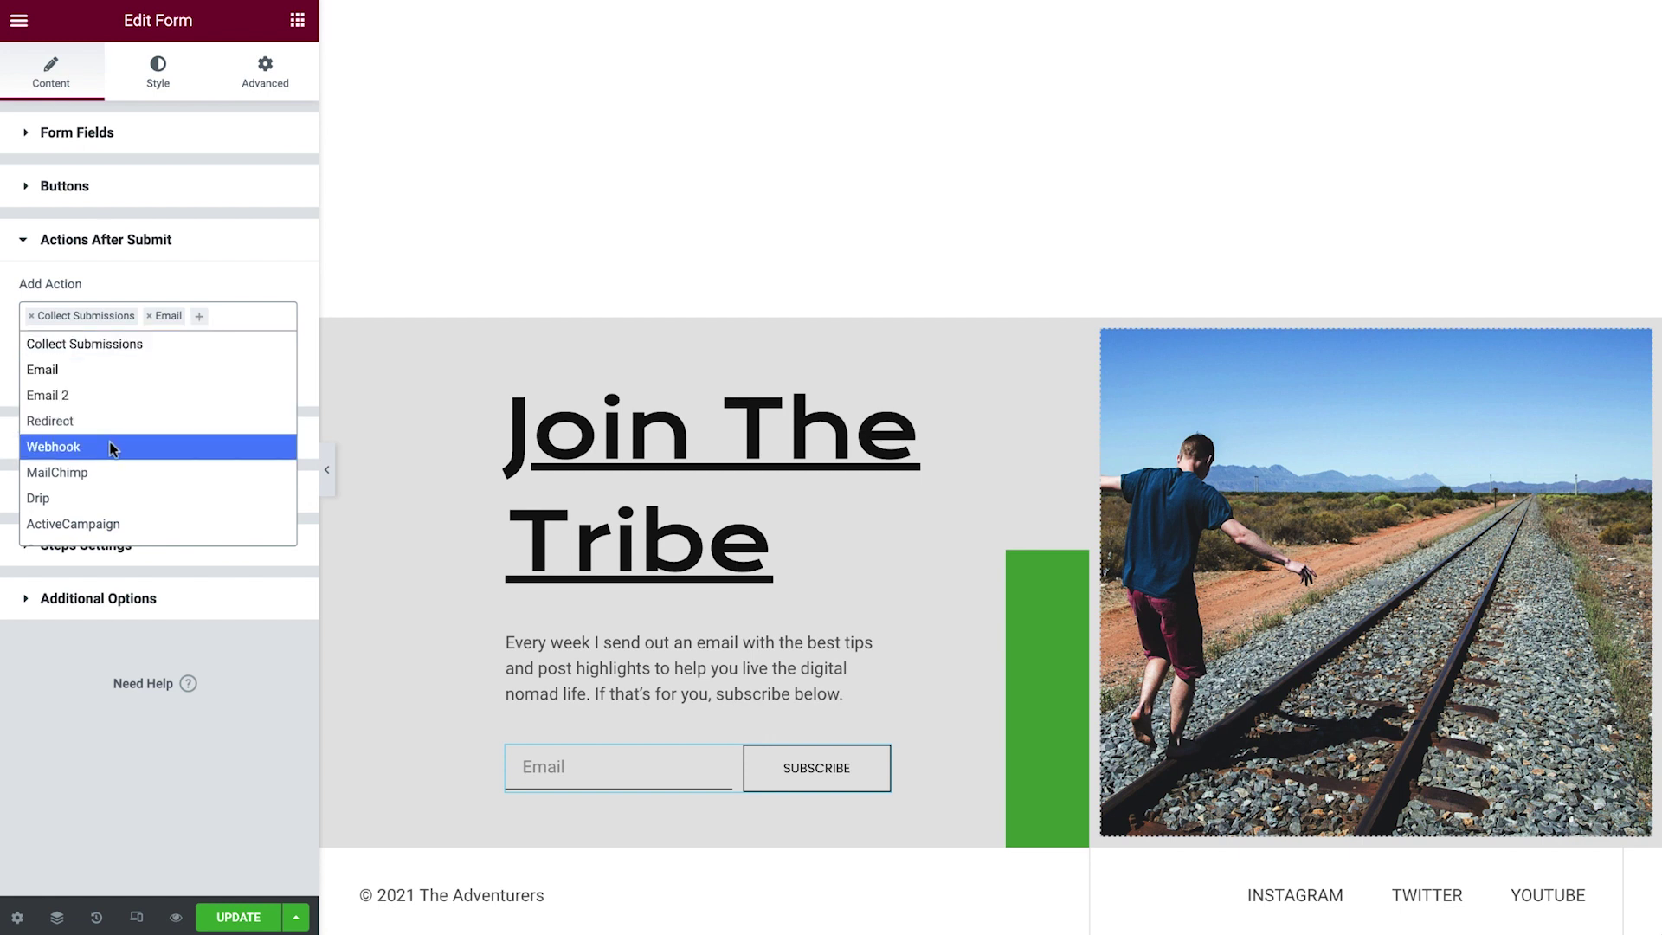
scroll(91, 469, "down", 1)
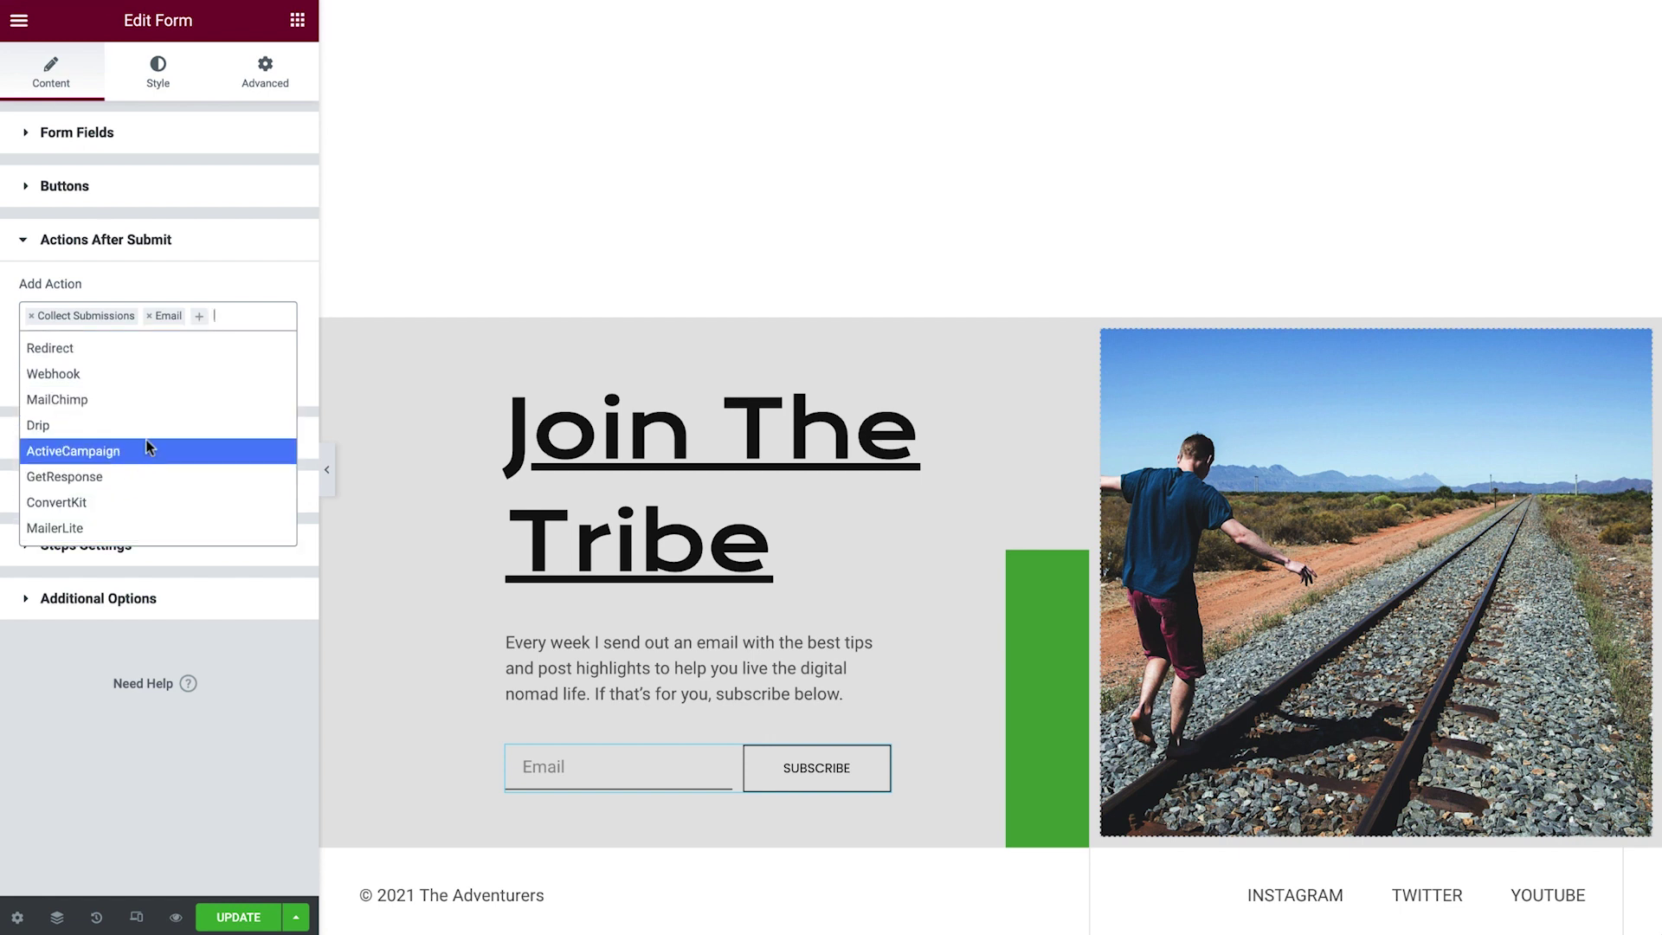
left_click(242, 325)
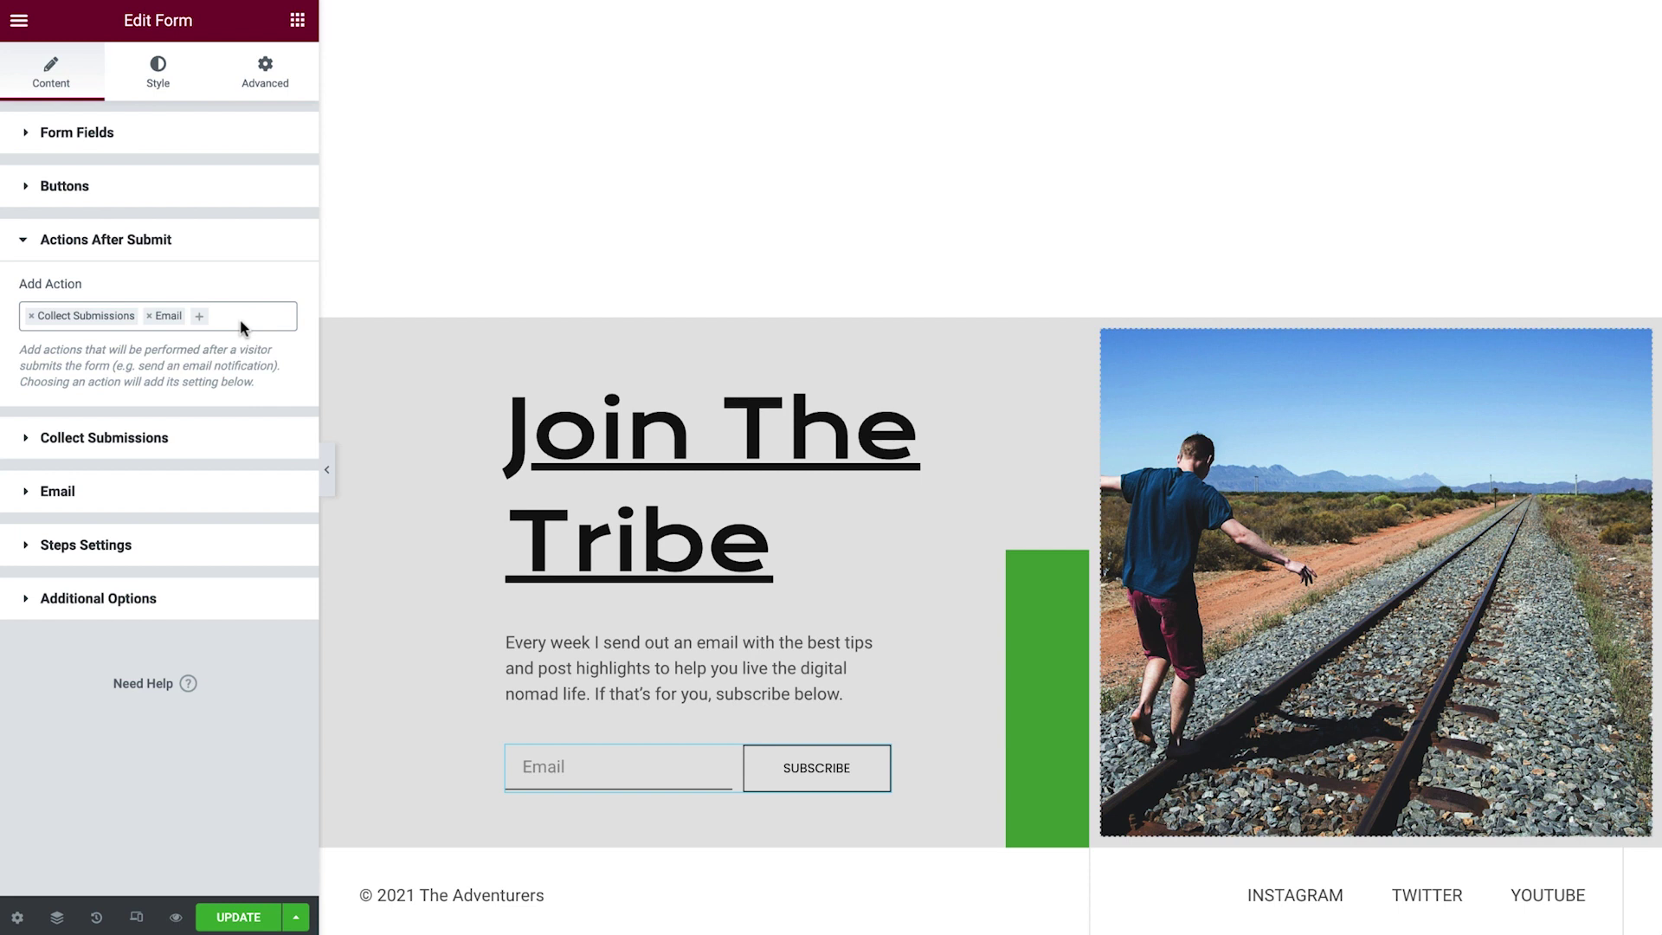
Replace 'The Adventurers' after the copyright's year tag with the site owner's name.
left_click(429, 891)
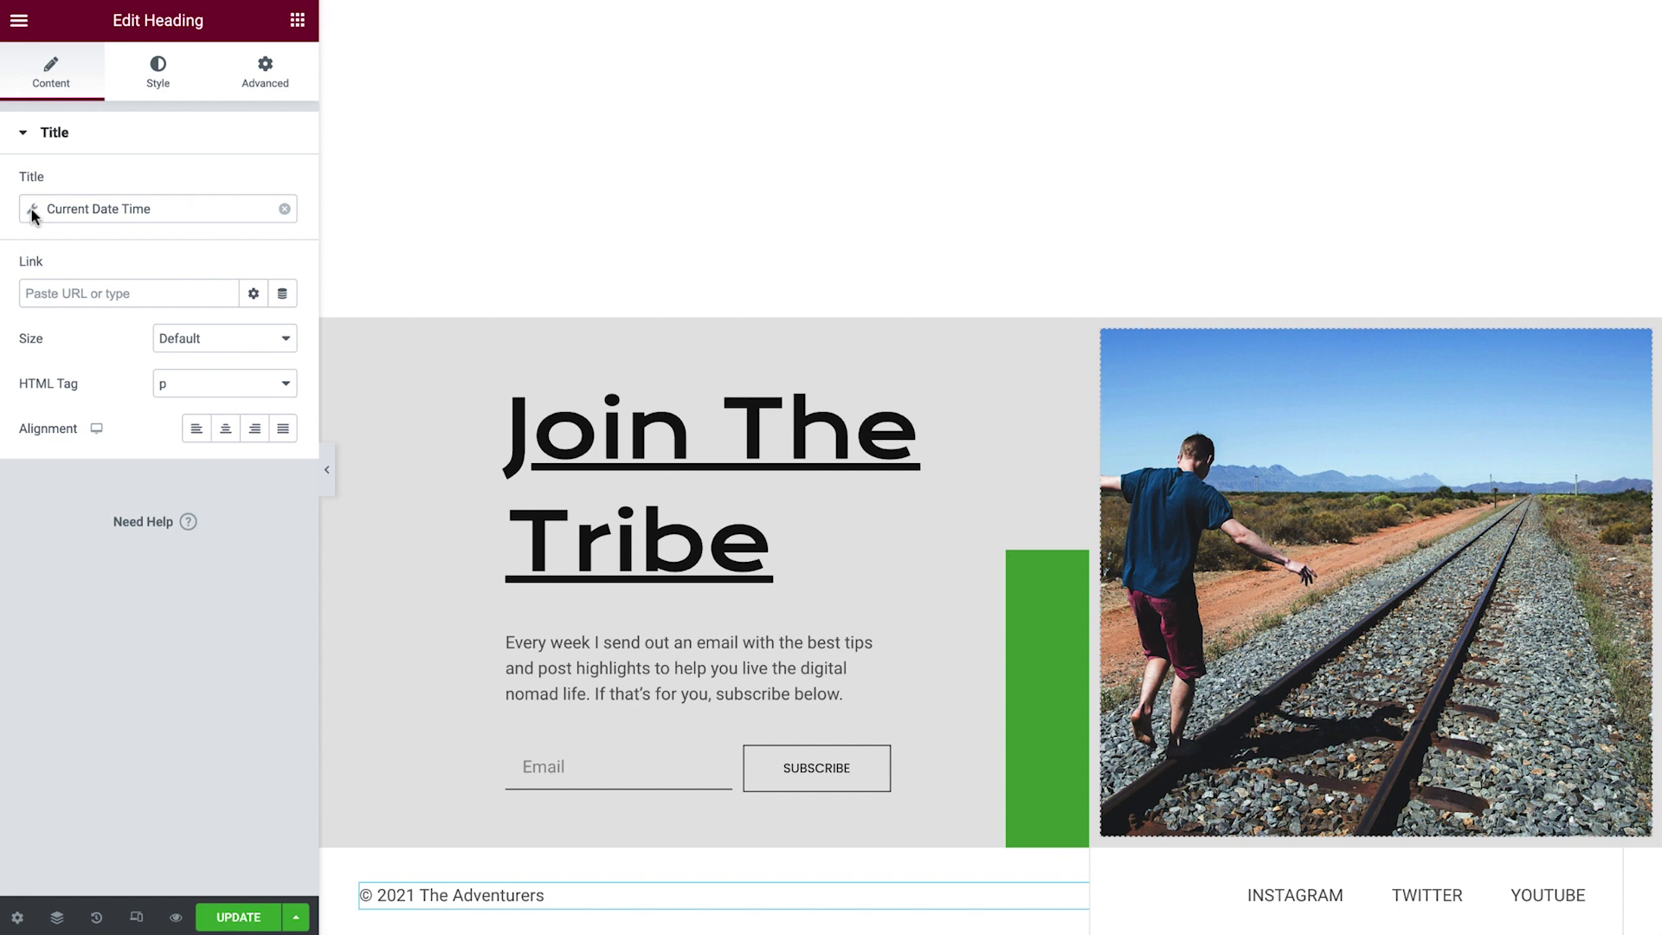
left_click(33, 213)
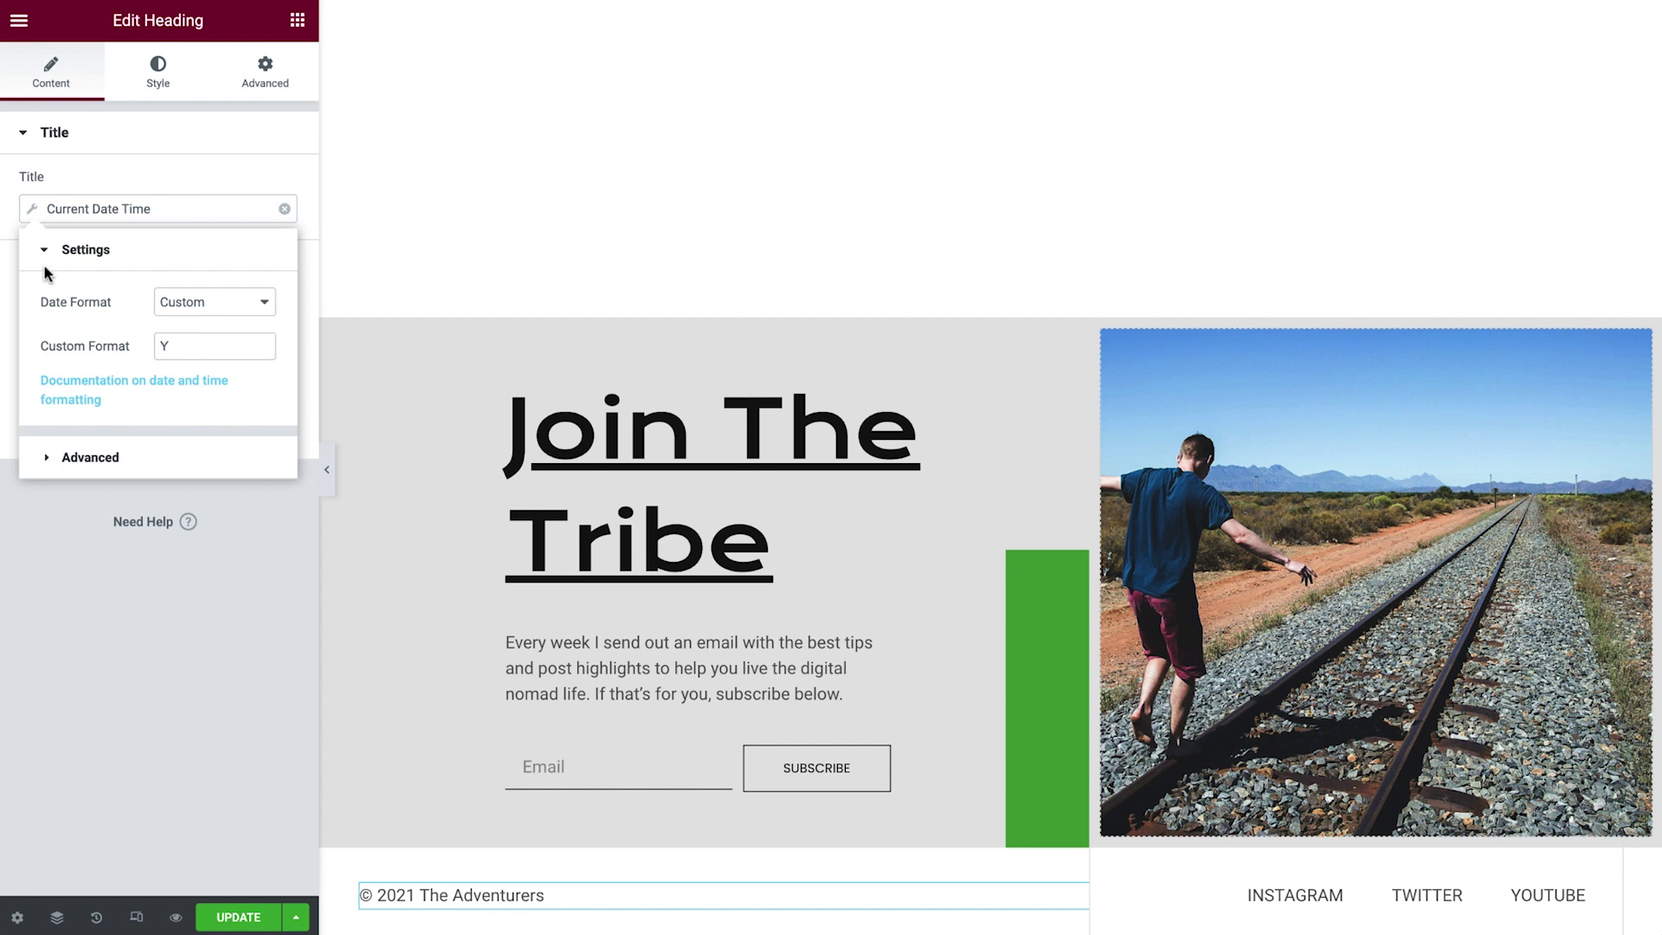
left_click(45, 460)
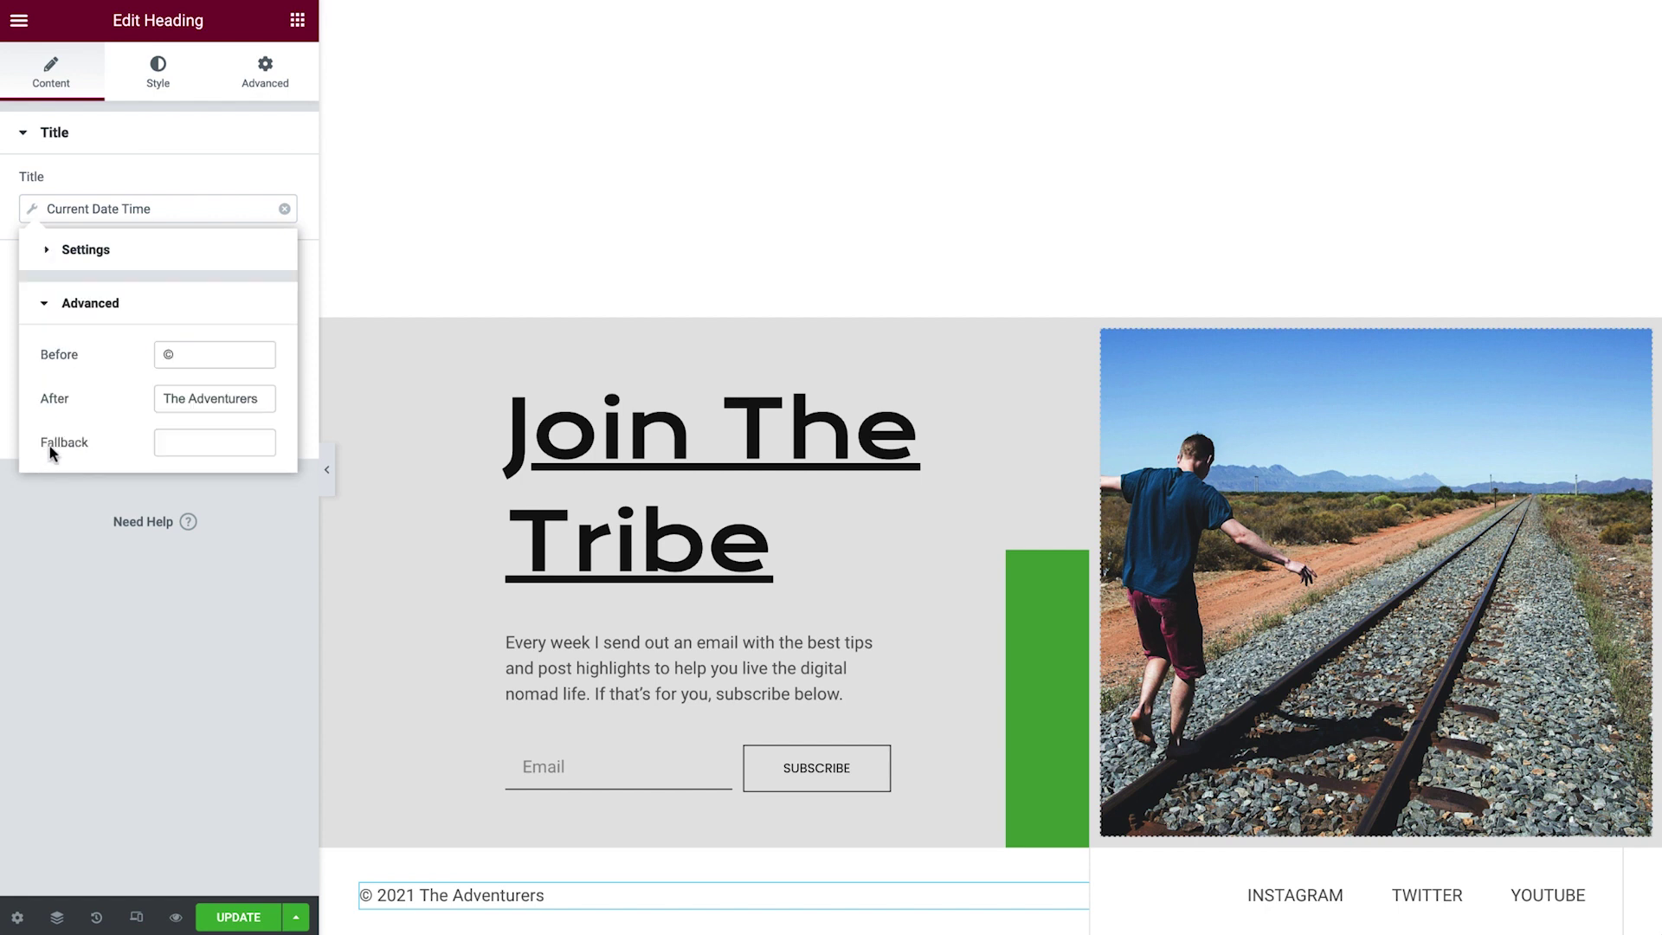
left_click_drag(168, 403, 260, 406)
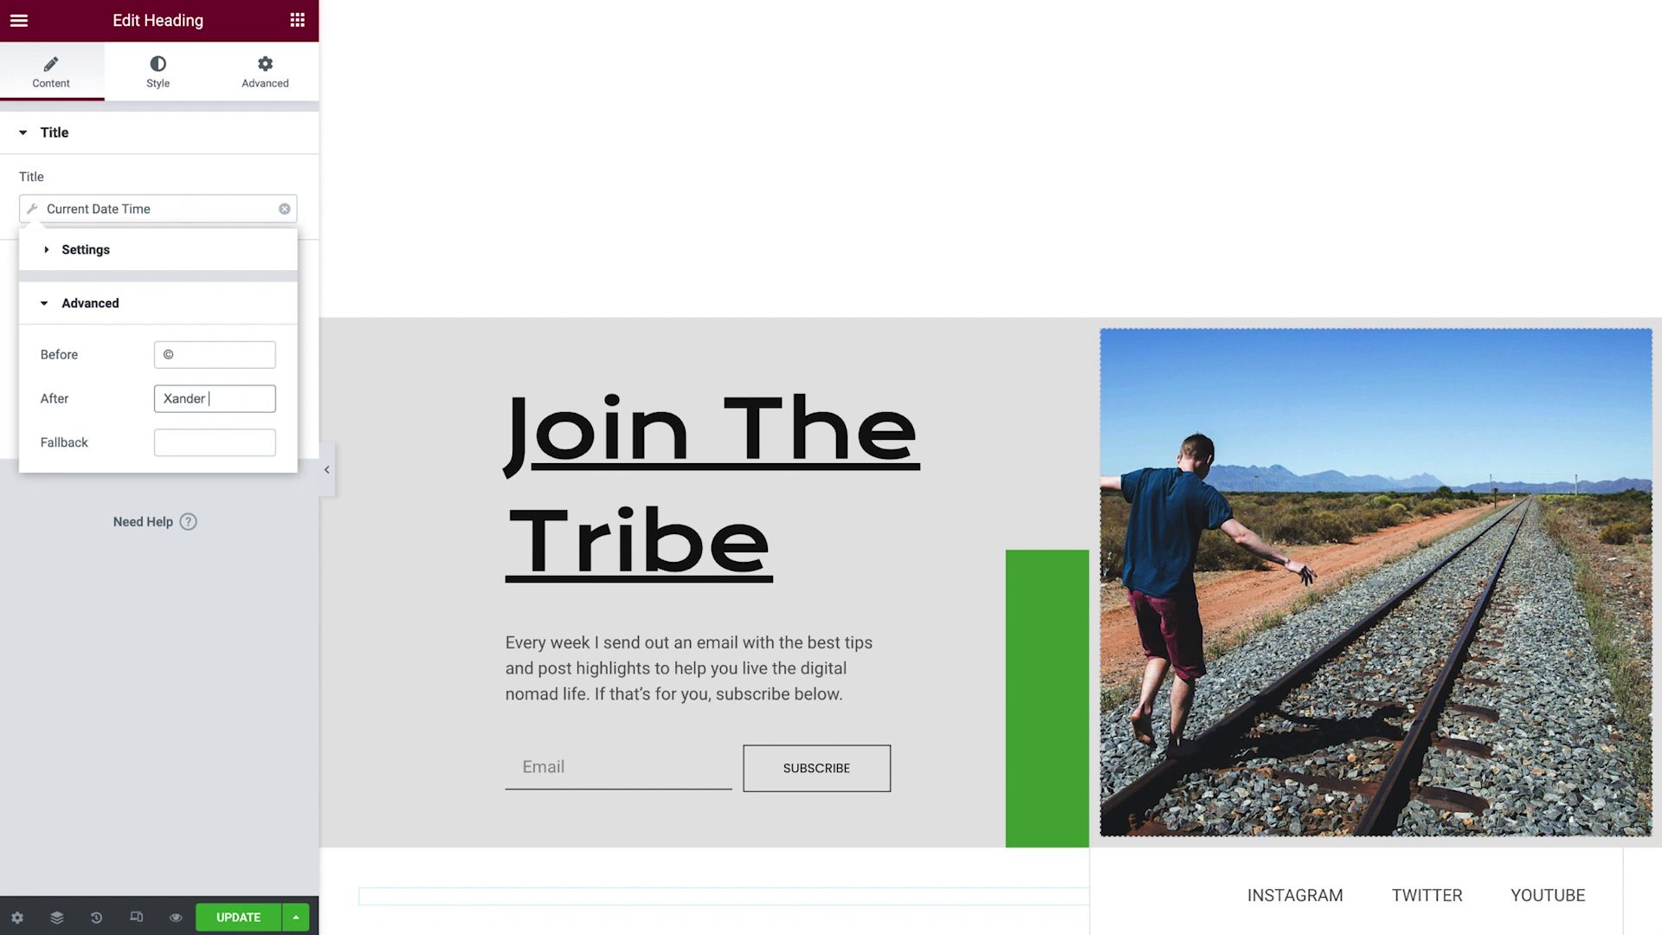
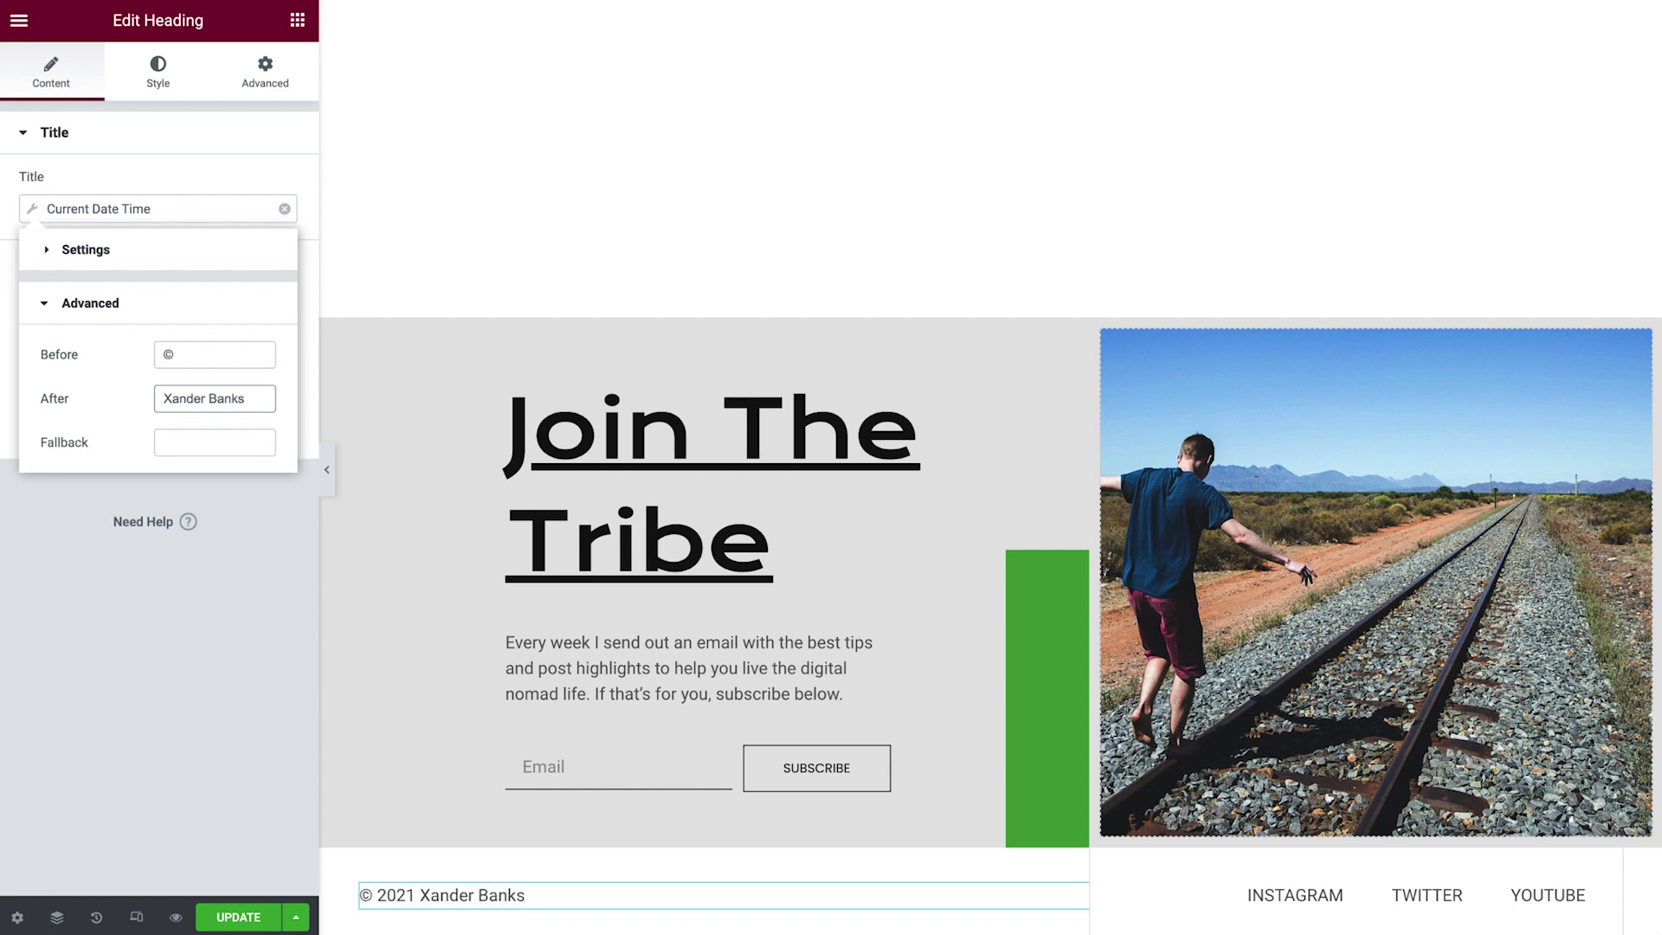
left_click(30, 213)
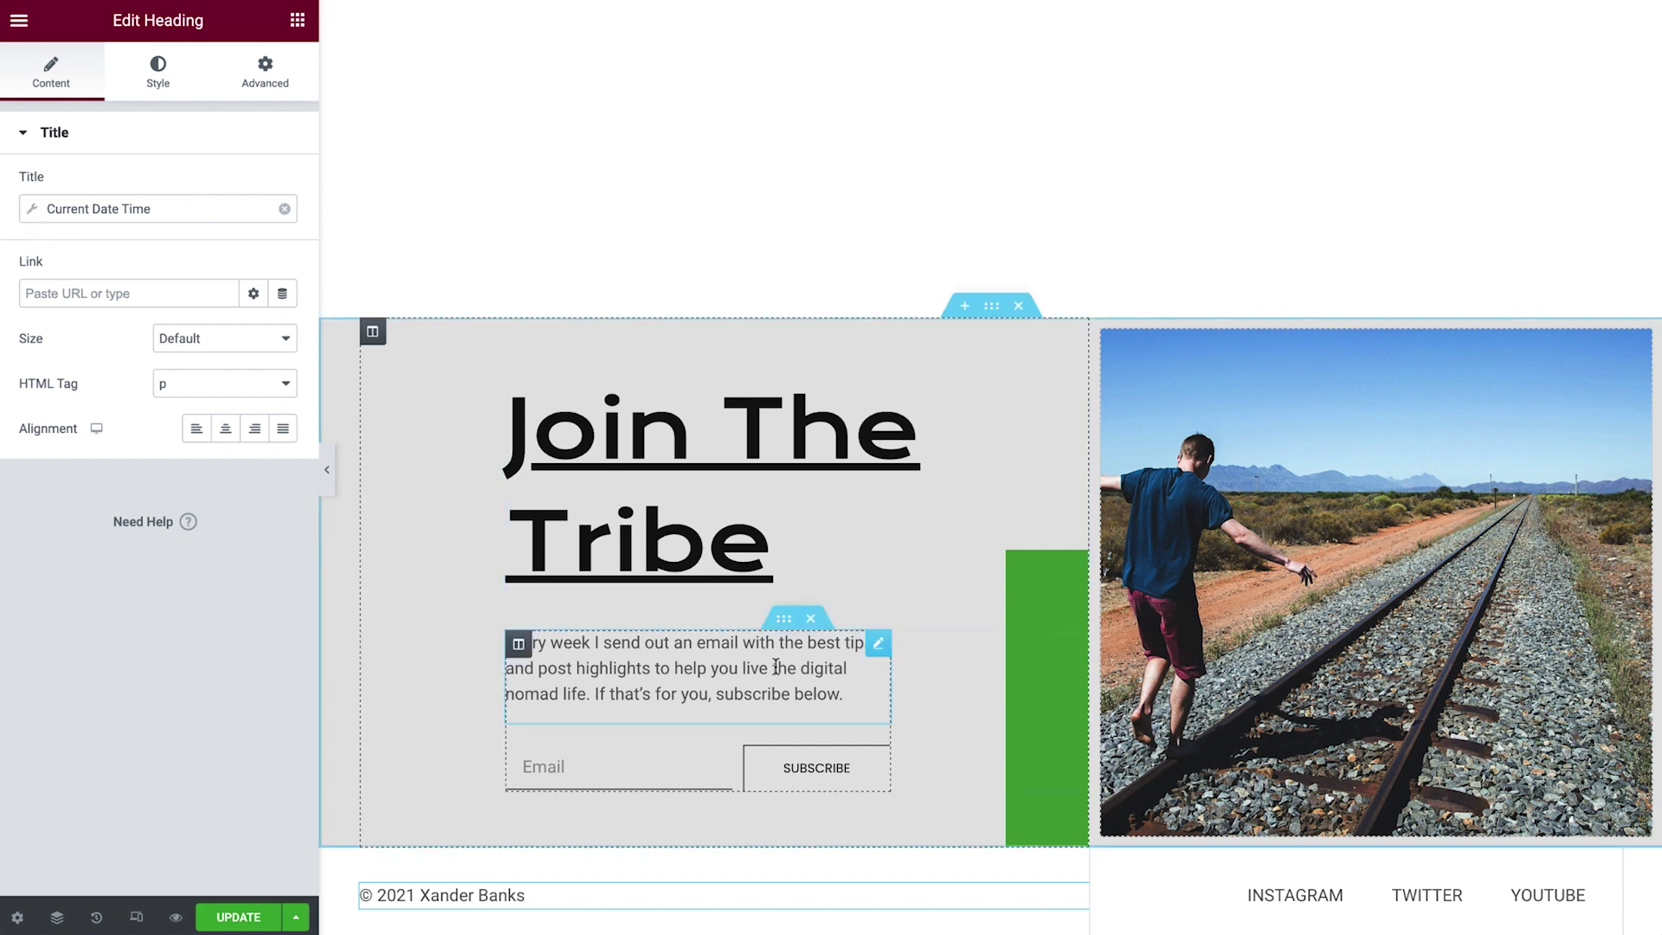
Paste the Instagram, Twitter and YouTube profile URLs into the social links and update the footer.
left_click(1297, 892)
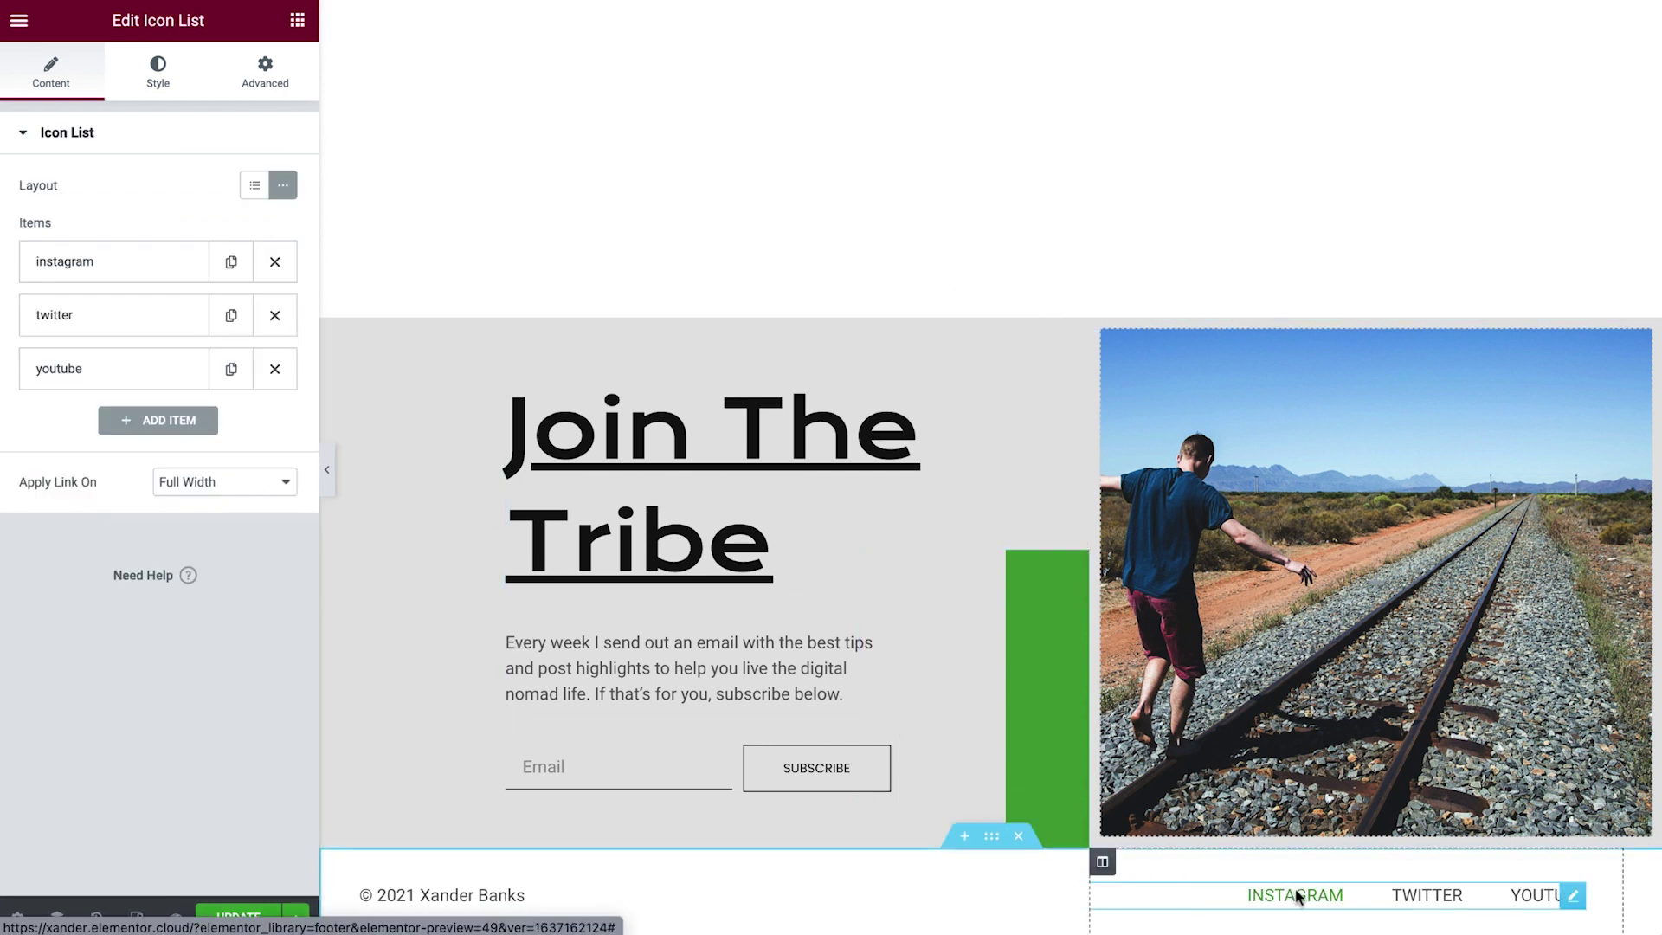
left_click(65, 269)
double_click(38, 546)
type("https://www.instagram.com/elementor/")
left_click(75, 602)
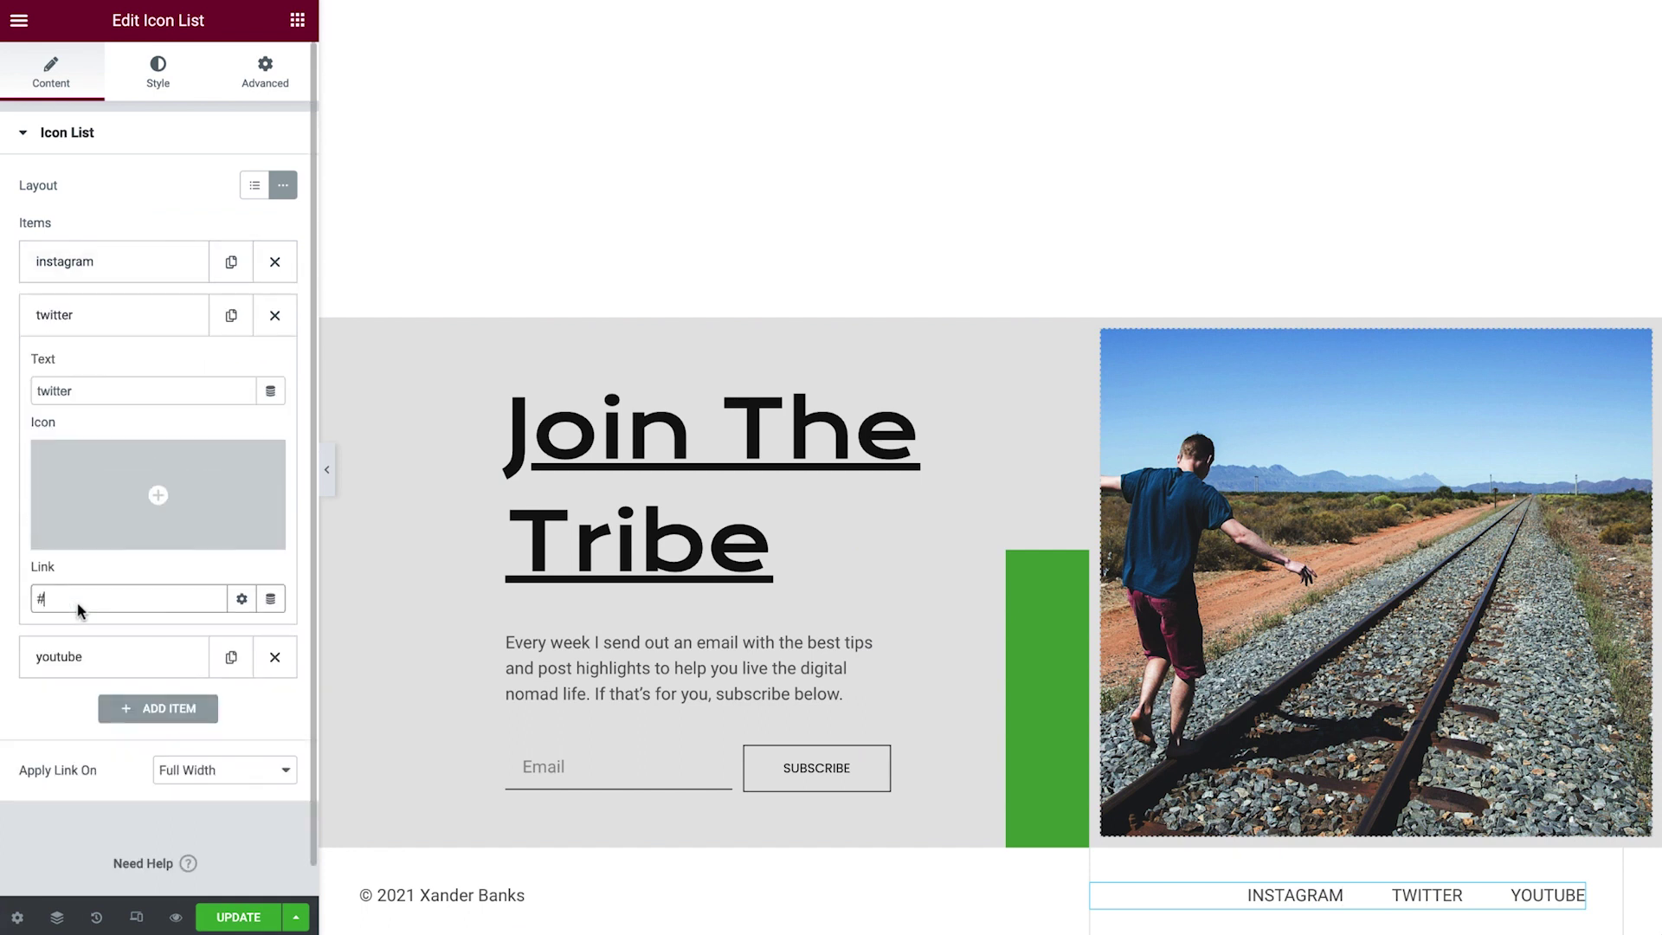
double_click(35, 599)
key("ctrl+v")
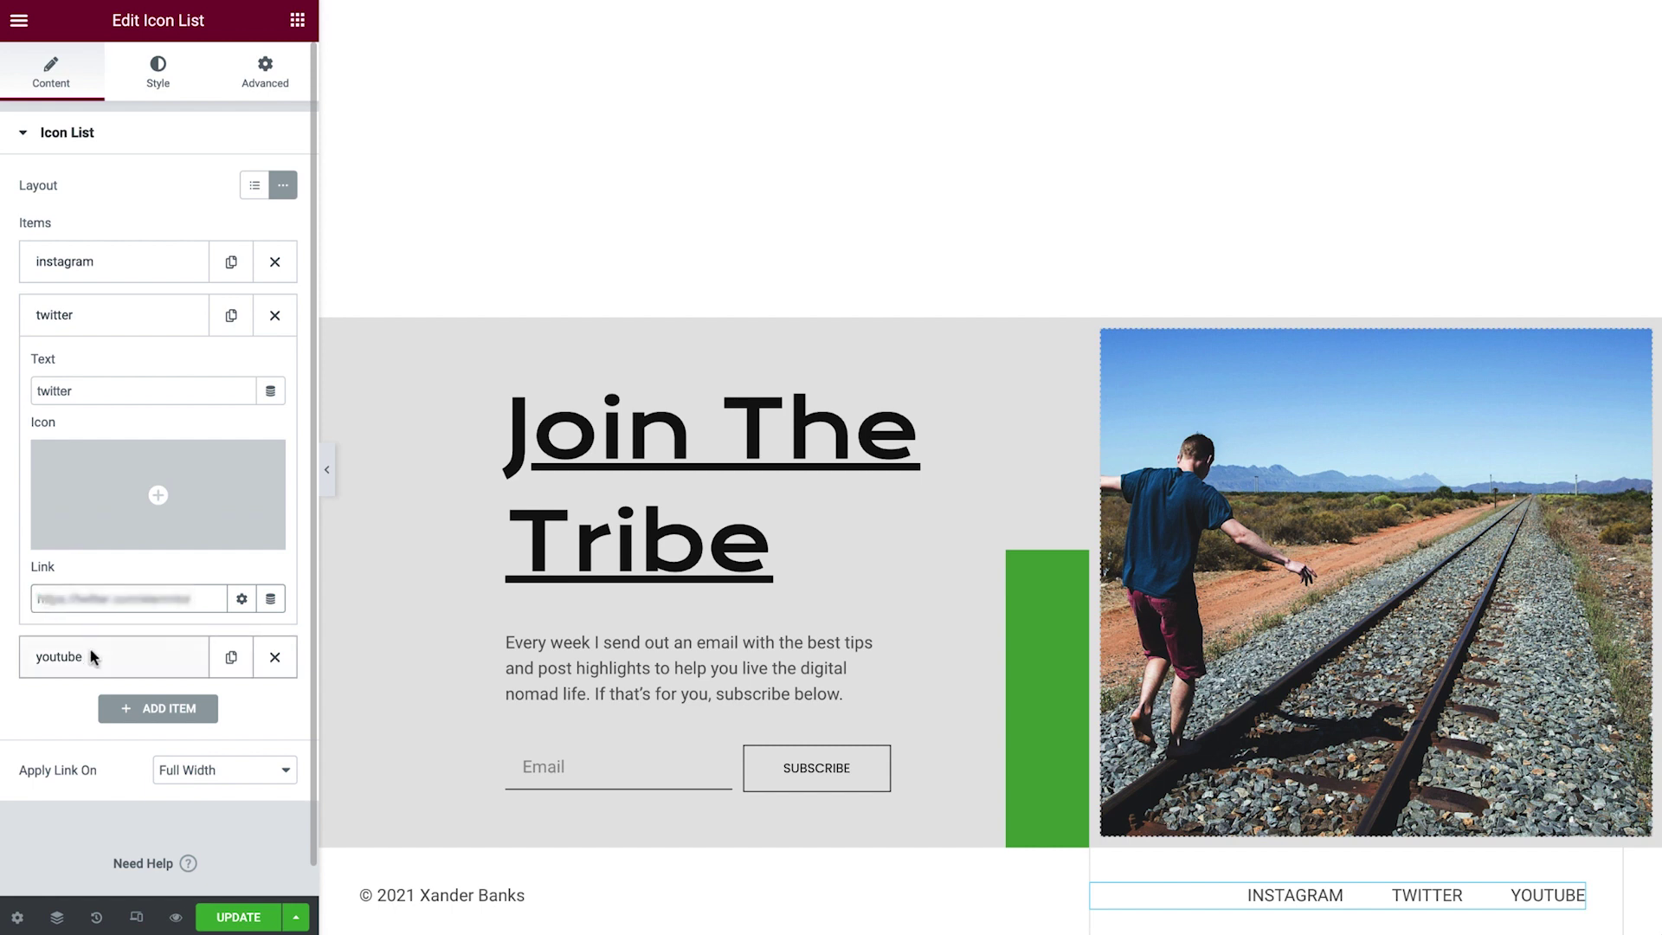
left_click(73, 657)
double_click(38, 651)
key("ctrl+v")
left_click(233, 919)
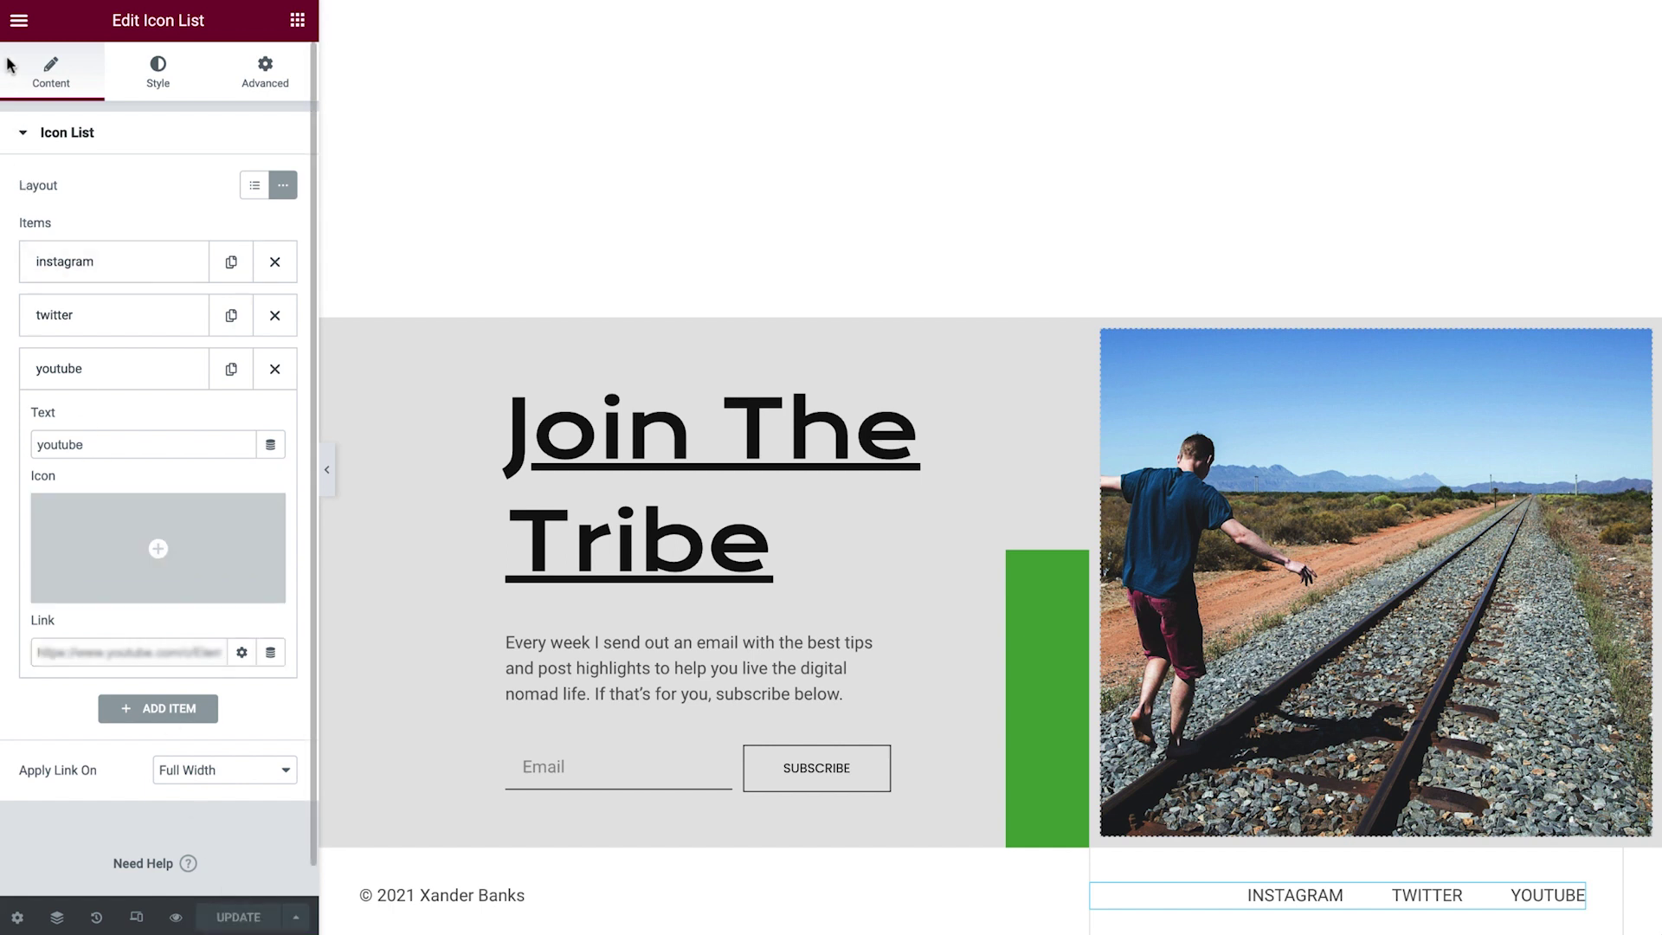
Go to the Theme Builder from the editor menu and view the Single Story templates.
left_click(16, 22)
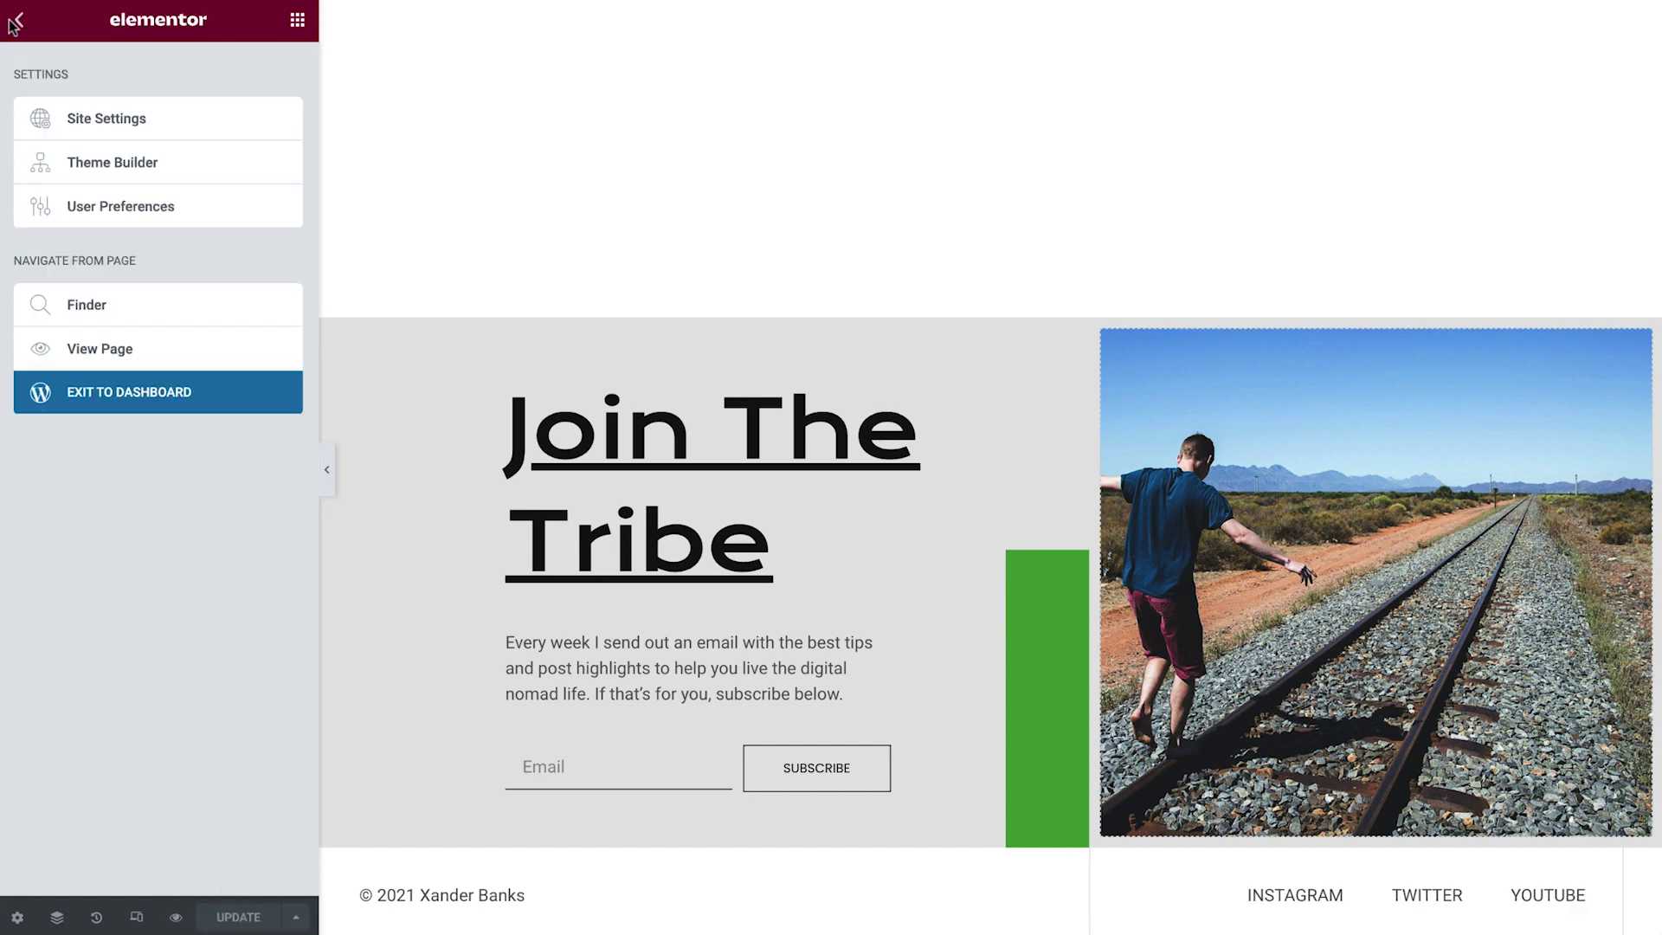
left_click(52, 173)
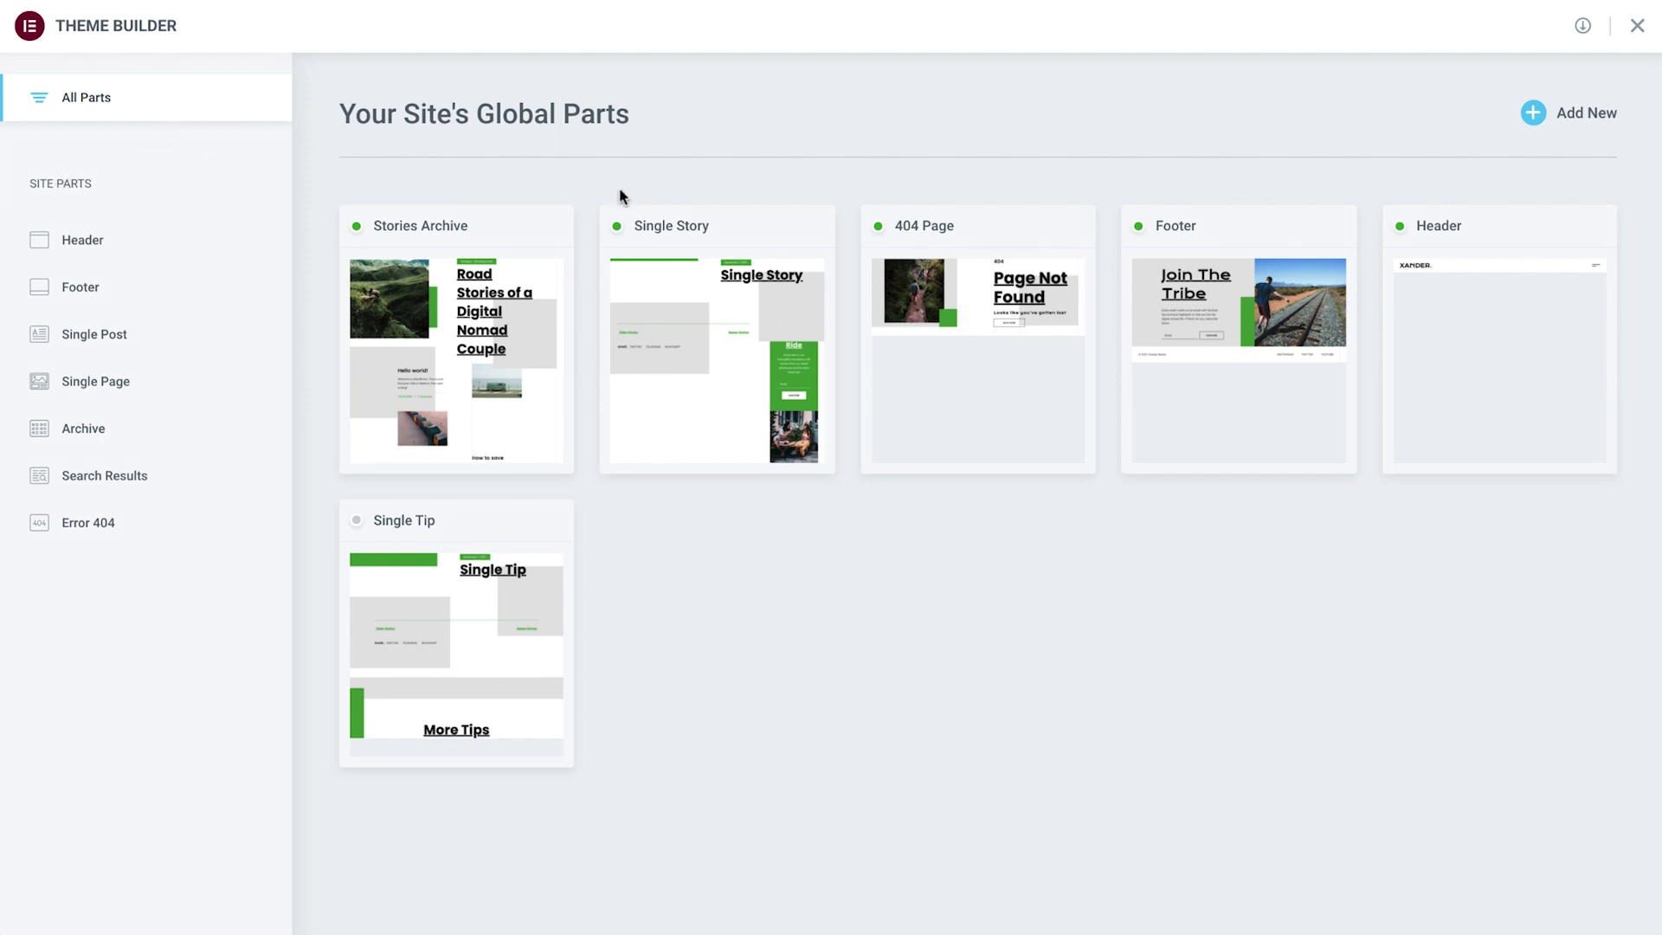
left_click(777, 298)
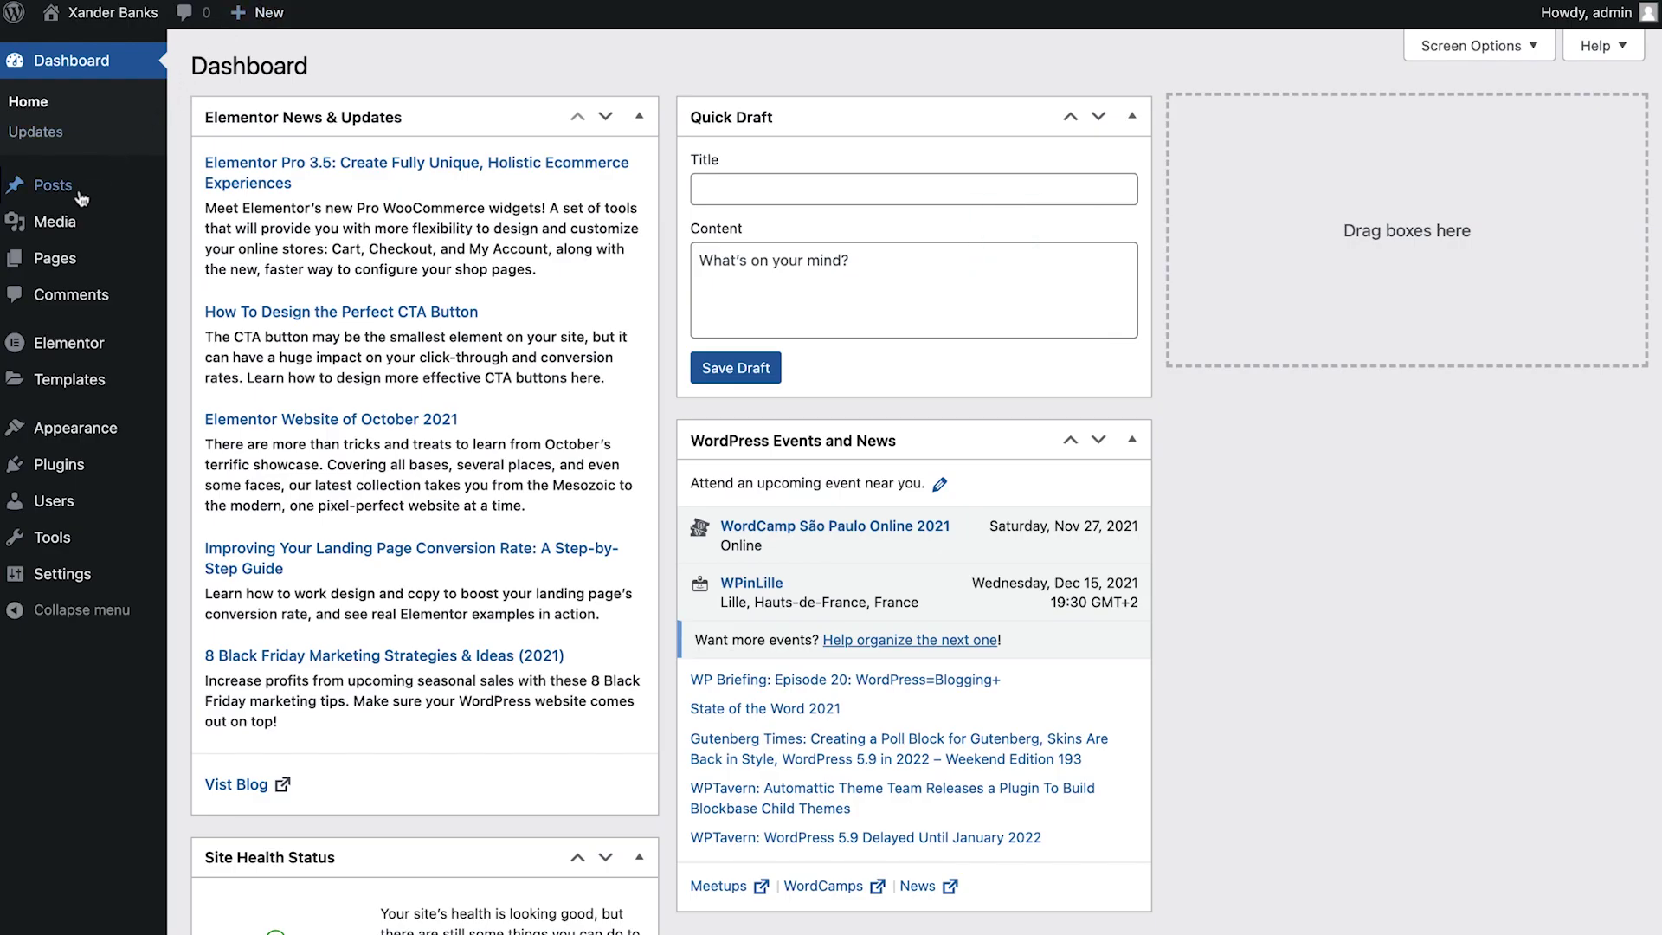
From the Posts list, paste the prepared excerpt into the money-lessons post.
left_click(78, 197)
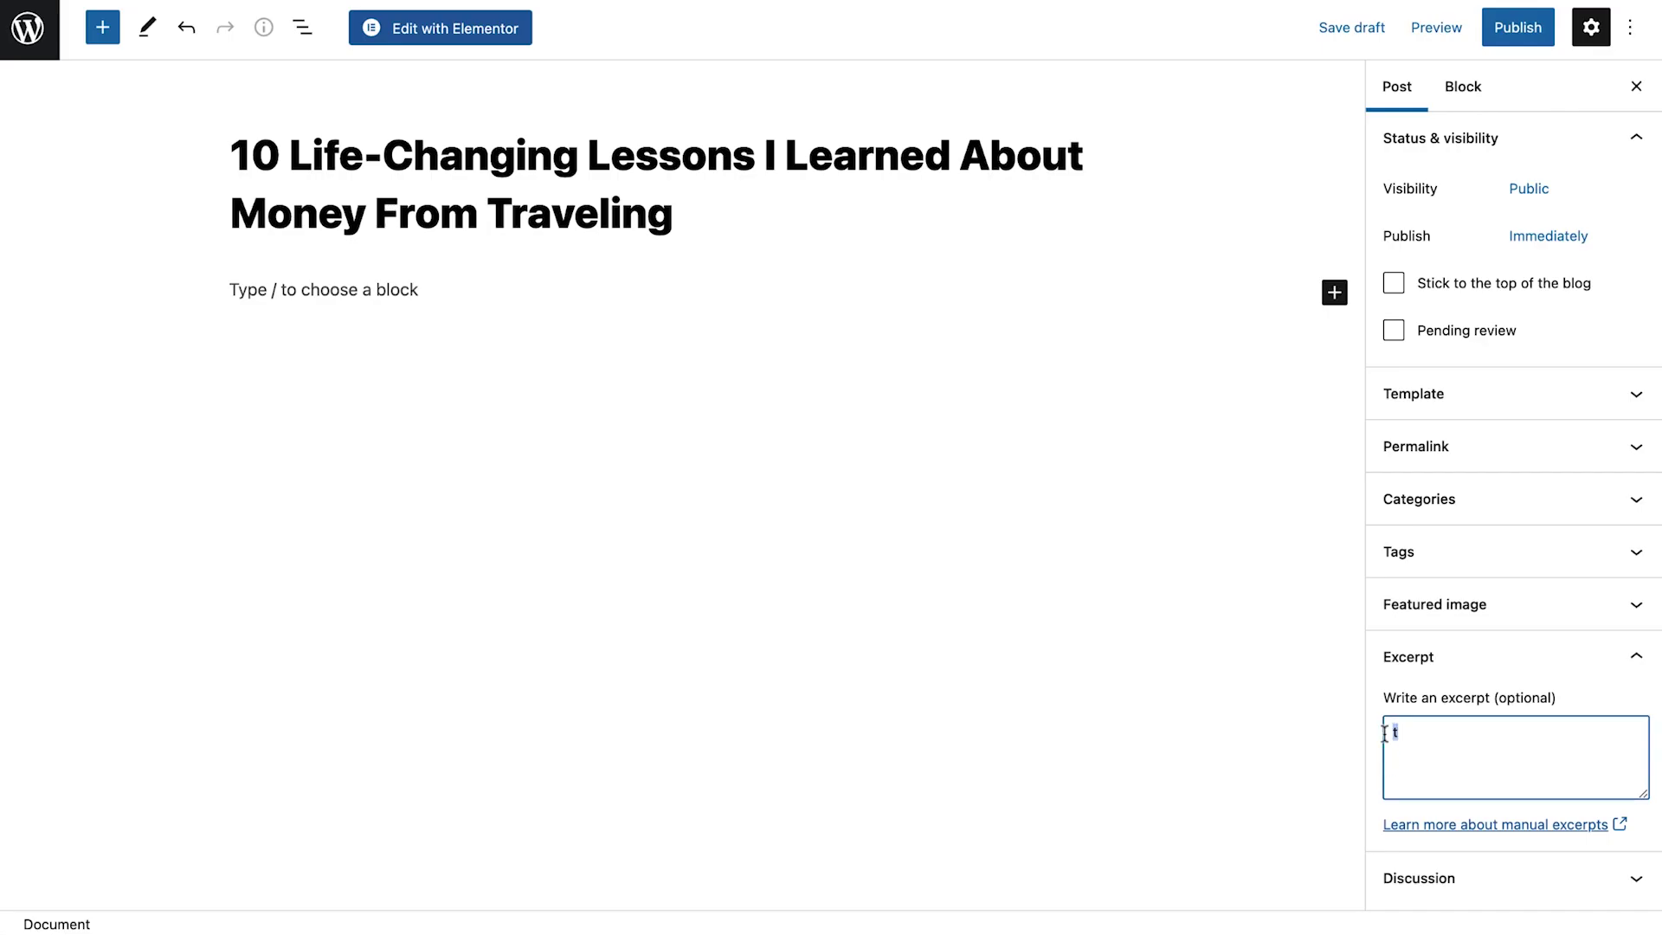
key("ctrl+v")
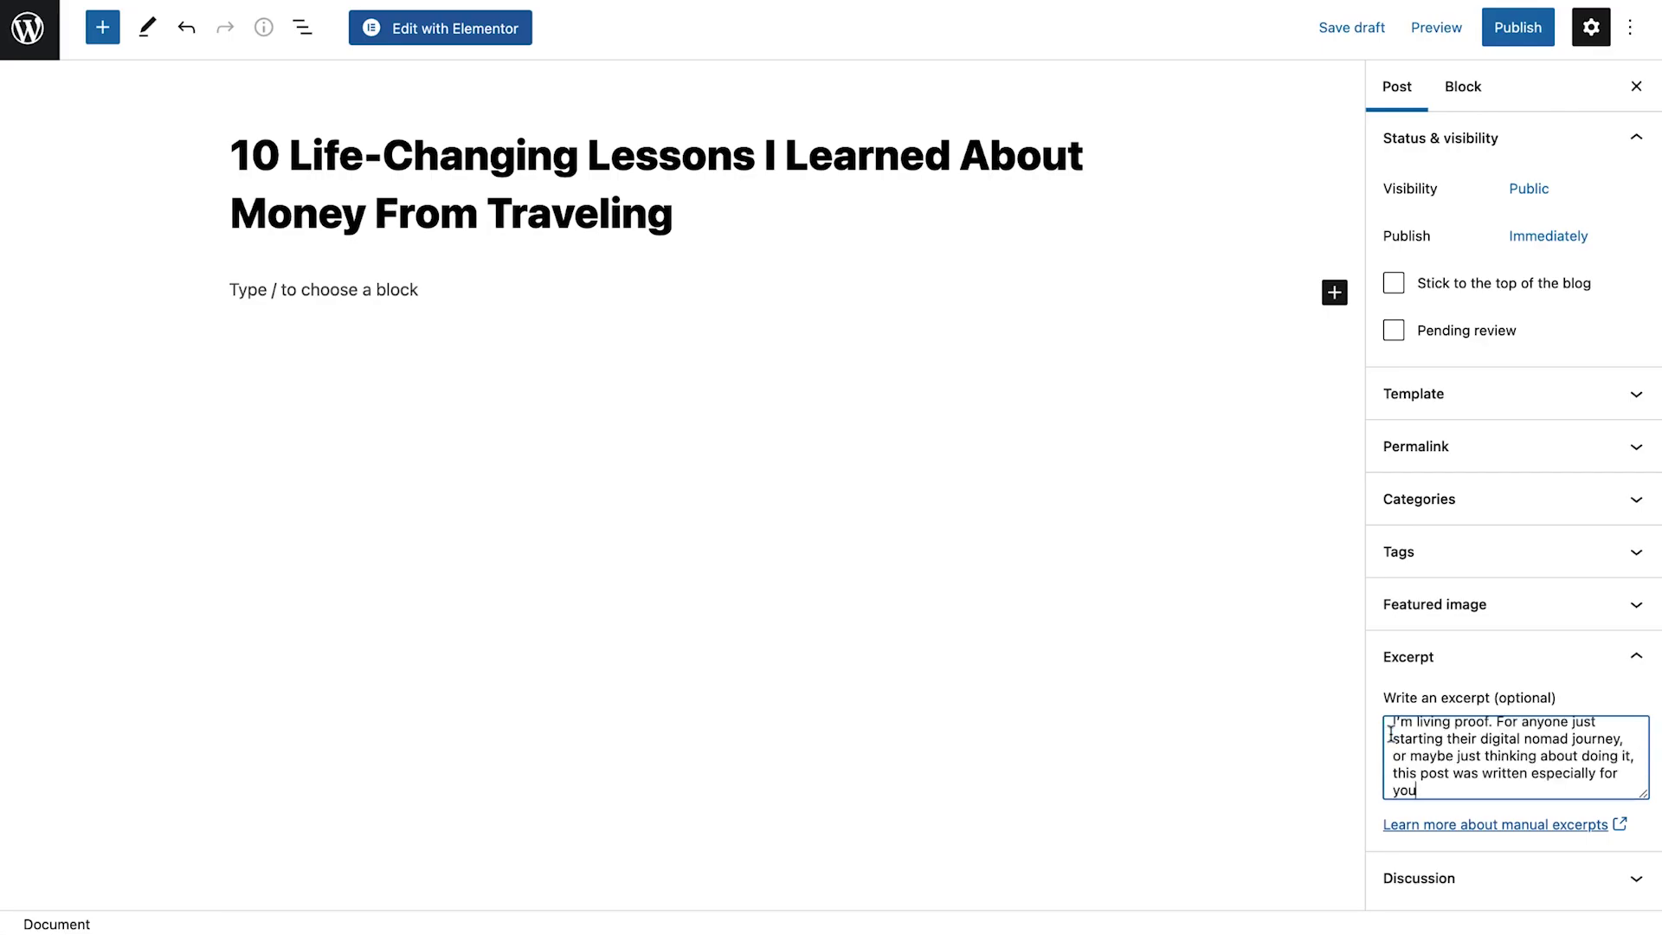